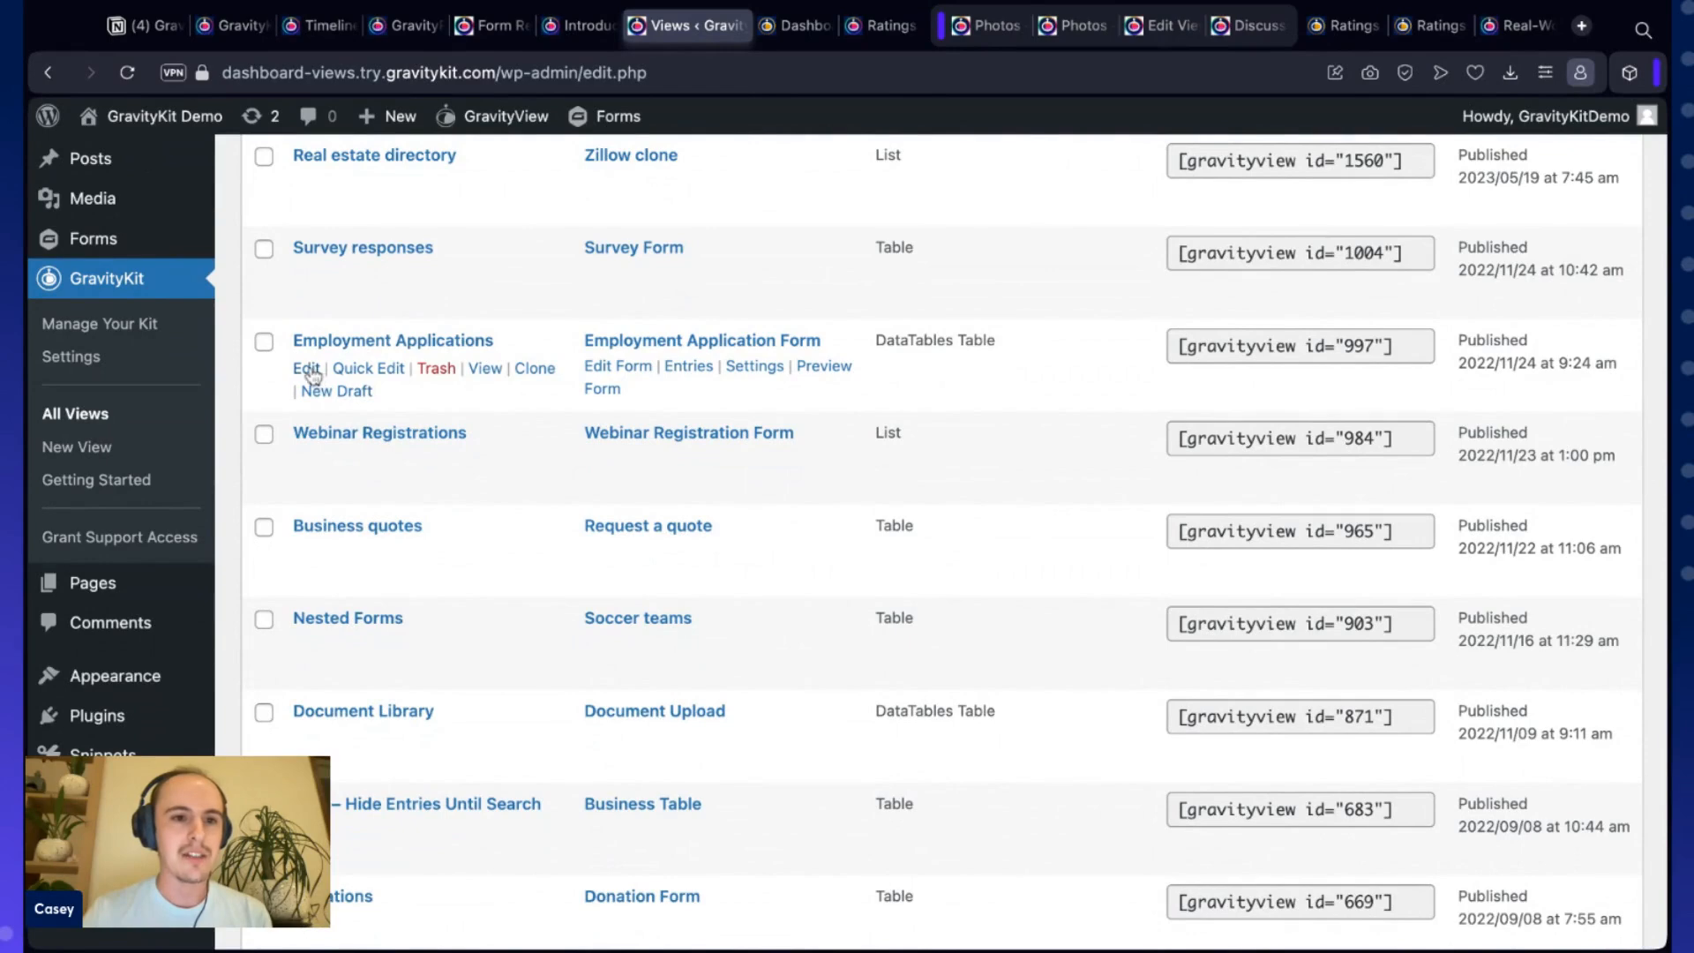
# Open the Employment Applications View for editing and bring up its Dashboard Views settings
pyautogui.click(307, 368)
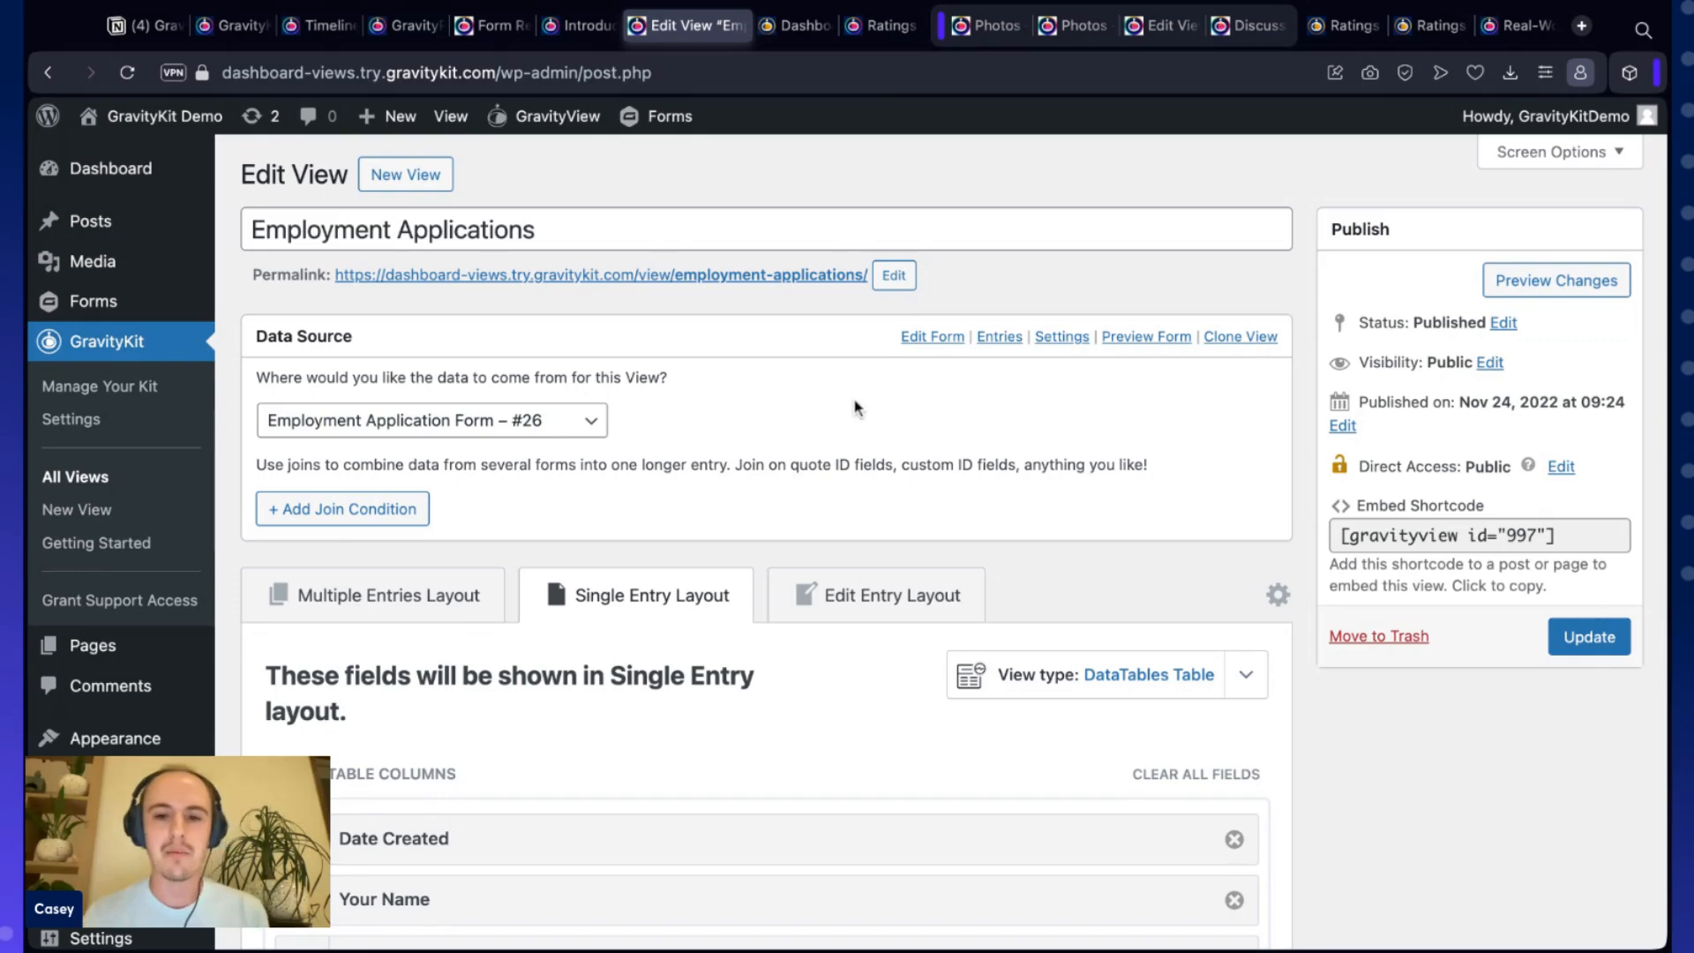
pyautogui.scroll(-5, 773, 520)
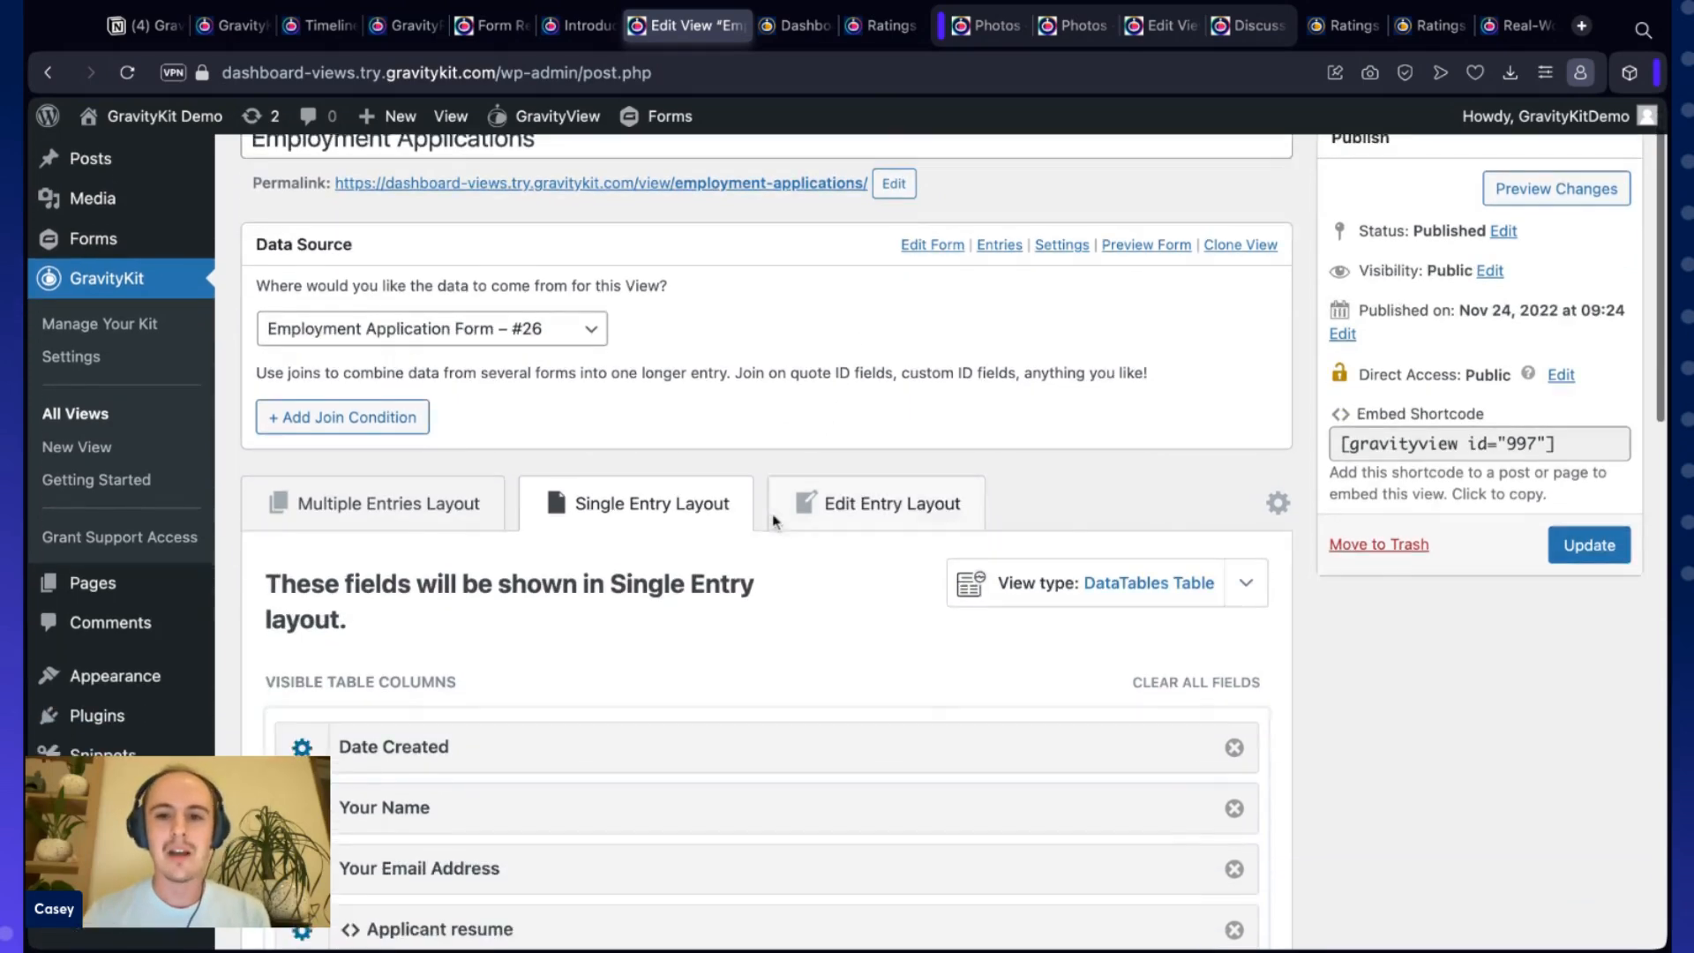
pyautogui.scroll(-1, 776, 516)
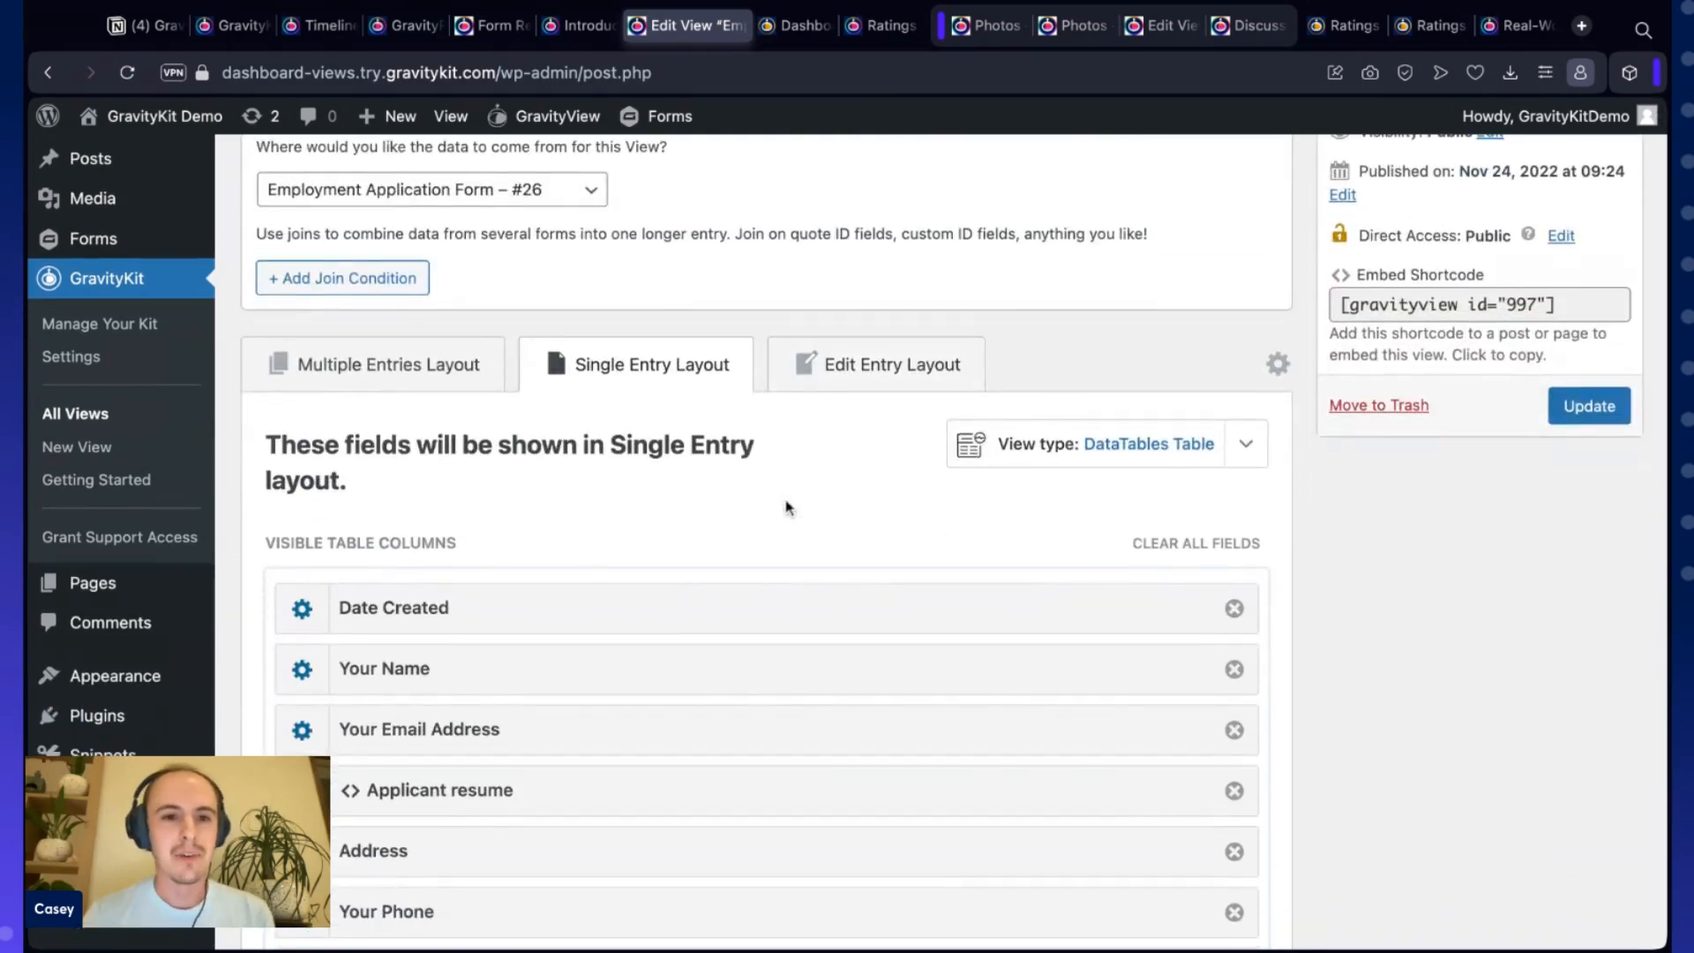
pyautogui.scroll(-20, 787, 505)
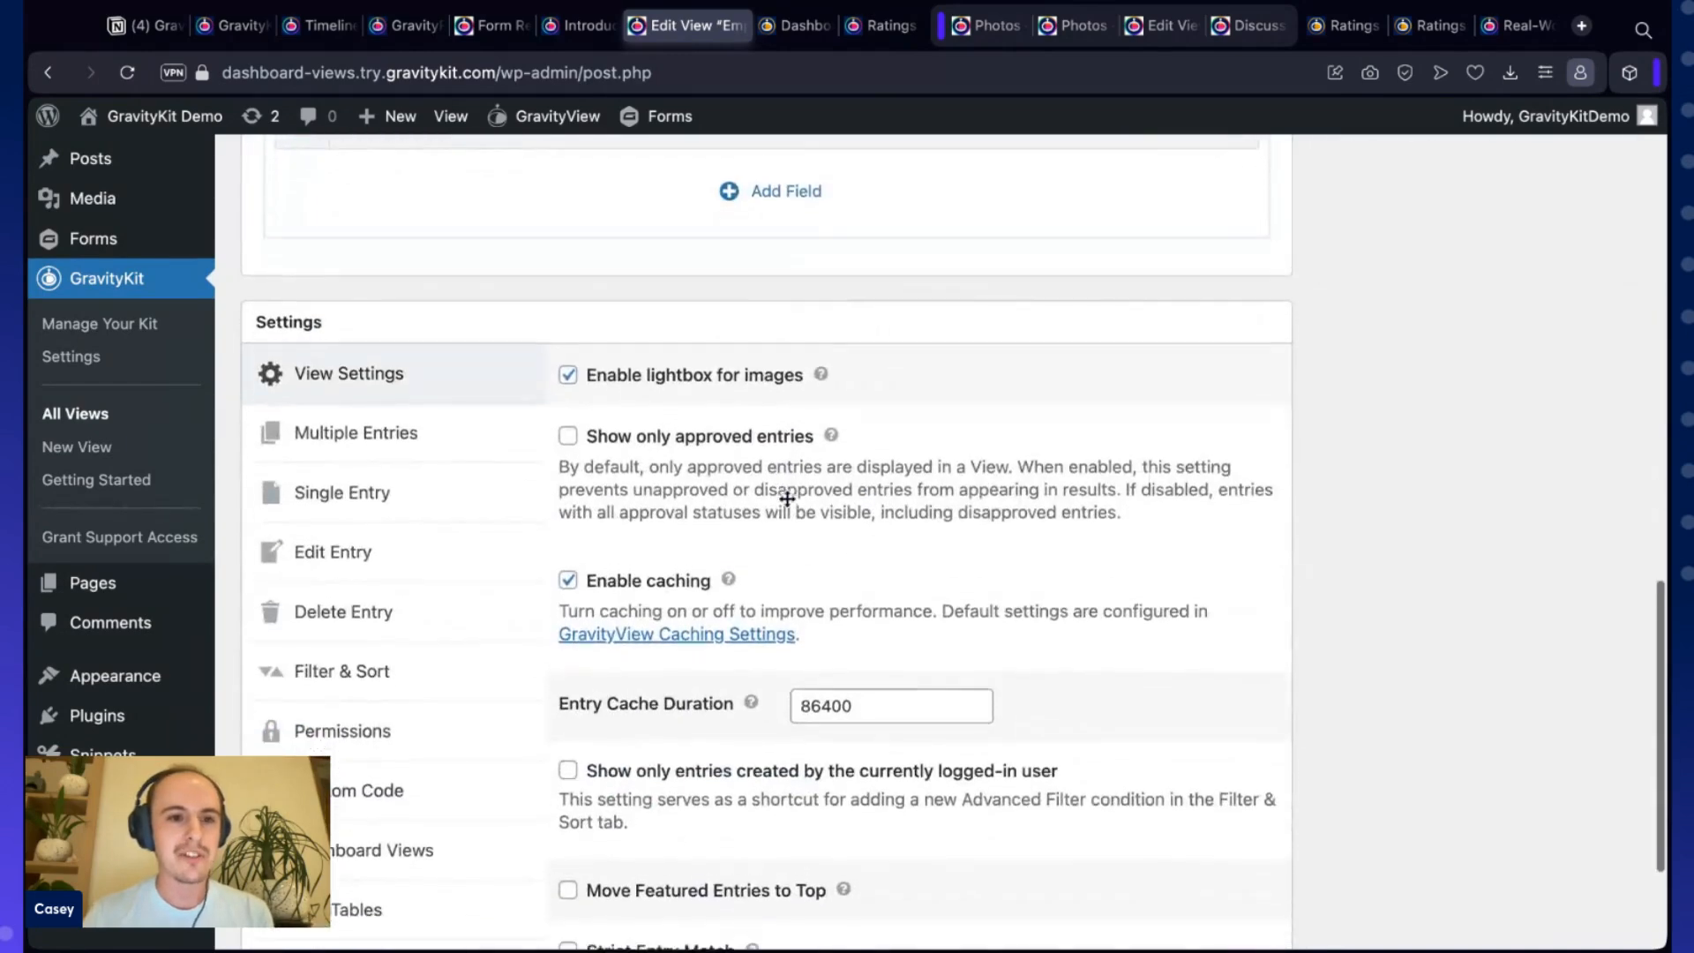
pyautogui.scroll(-5, 786, 499)
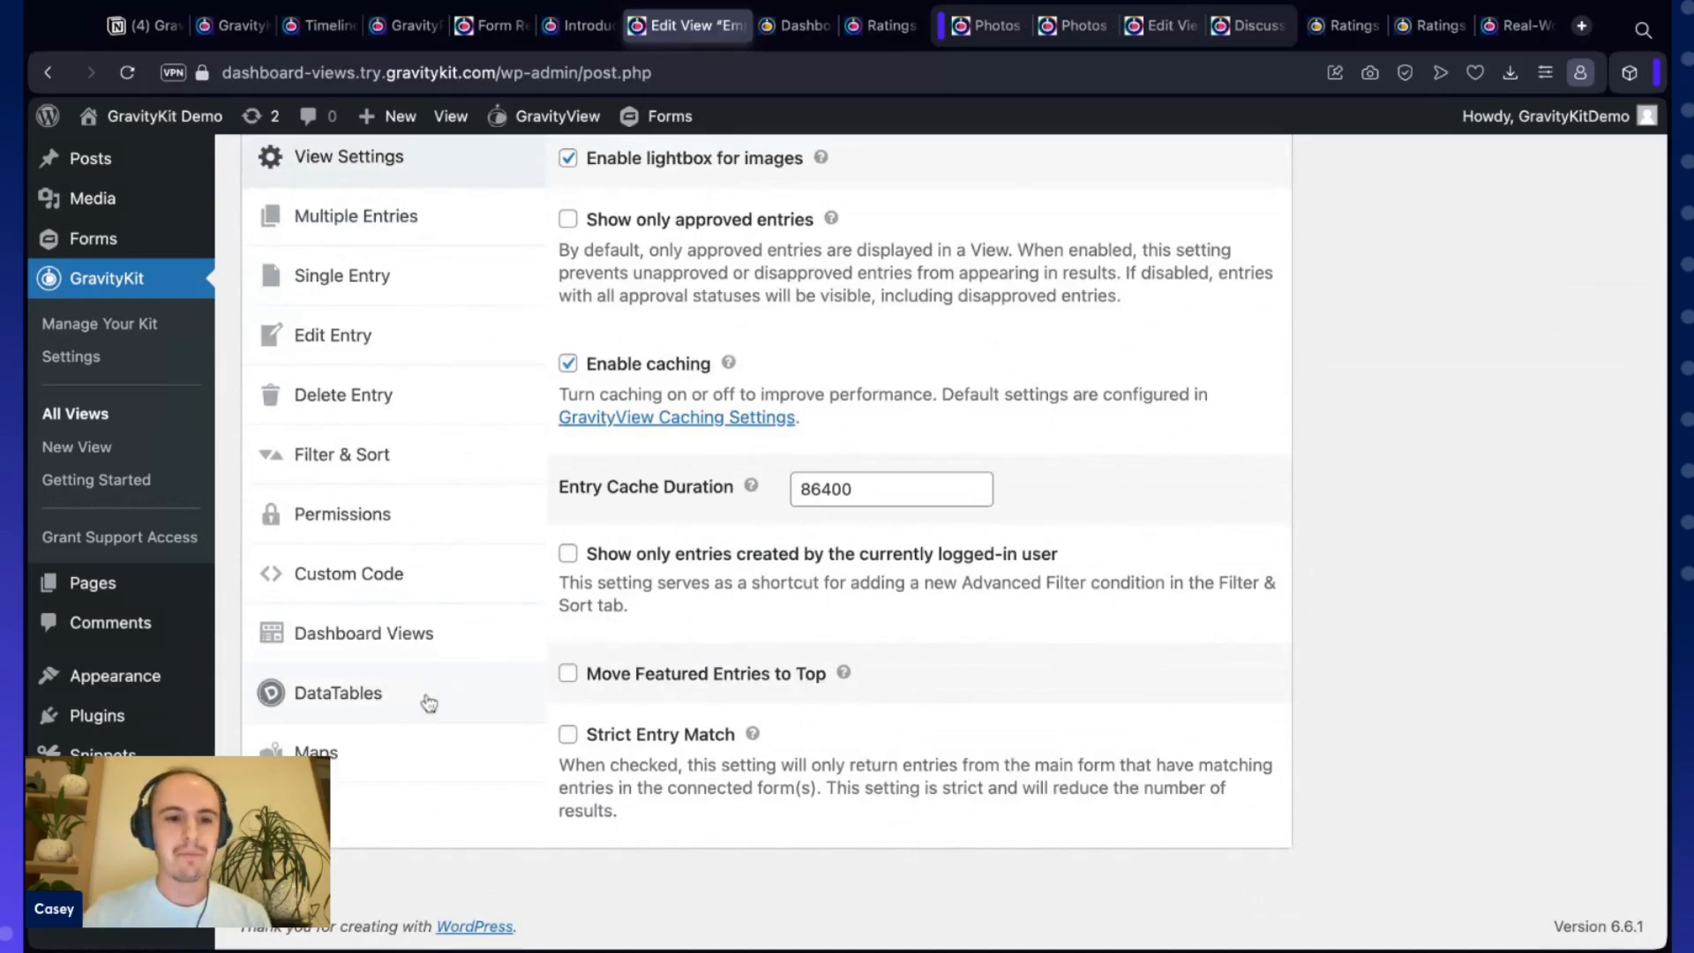
pyautogui.hotkey('ctrl', '+')
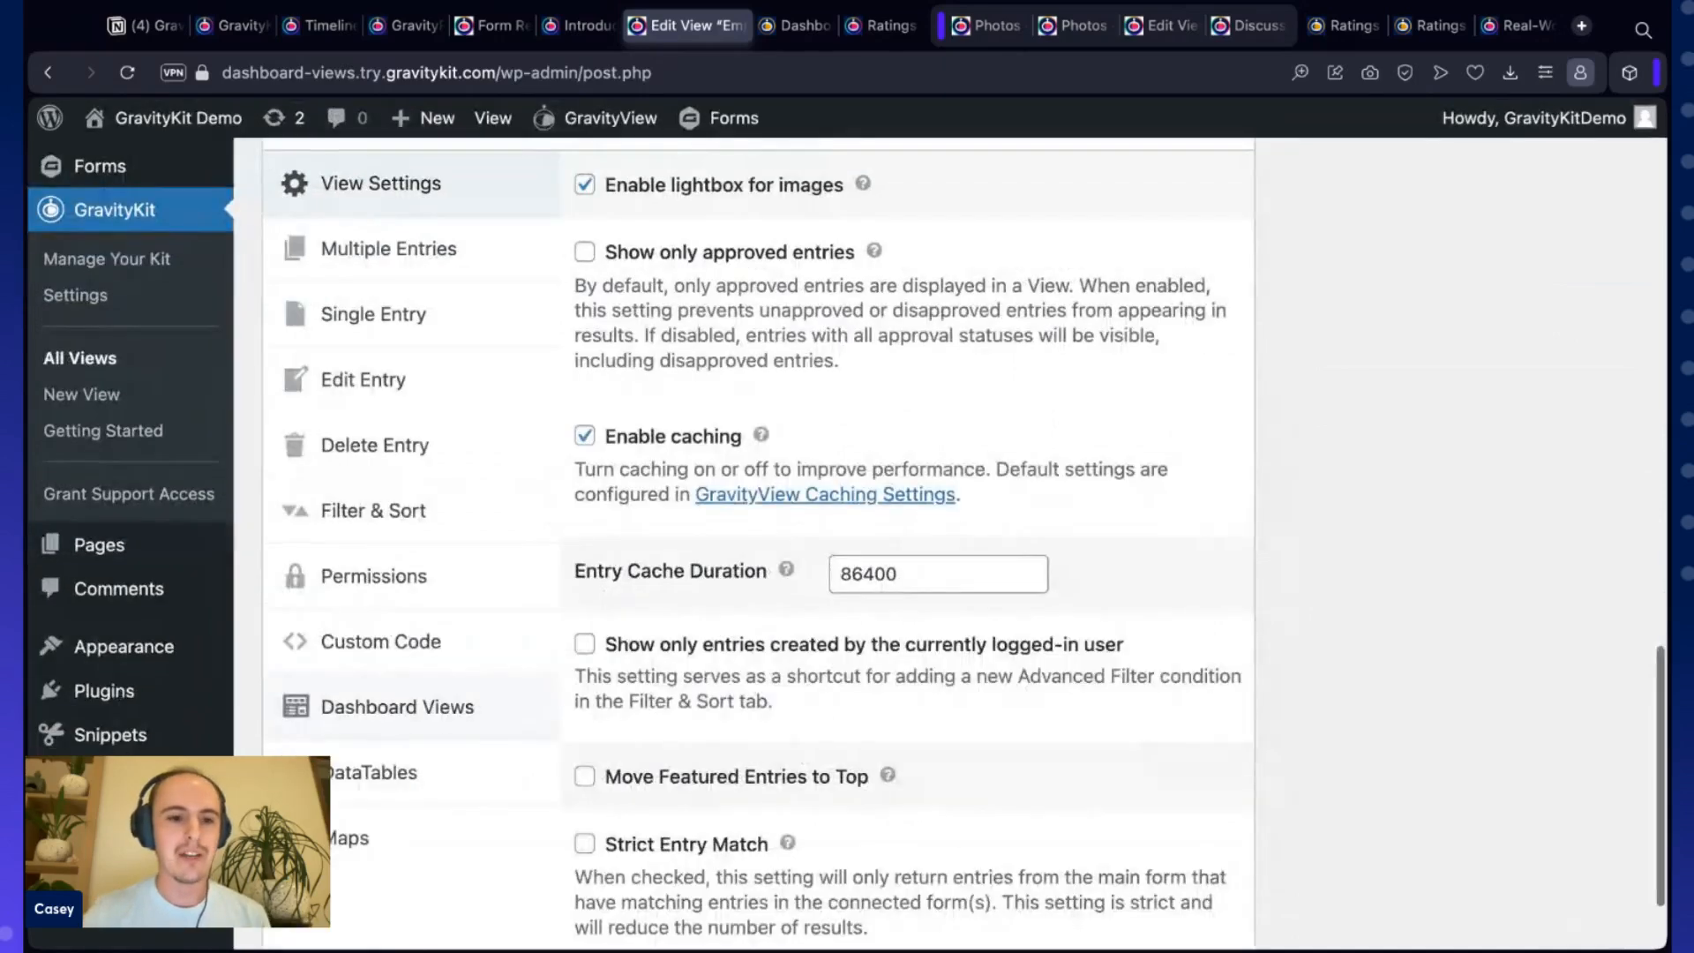
pyautogui.click(486, 713)
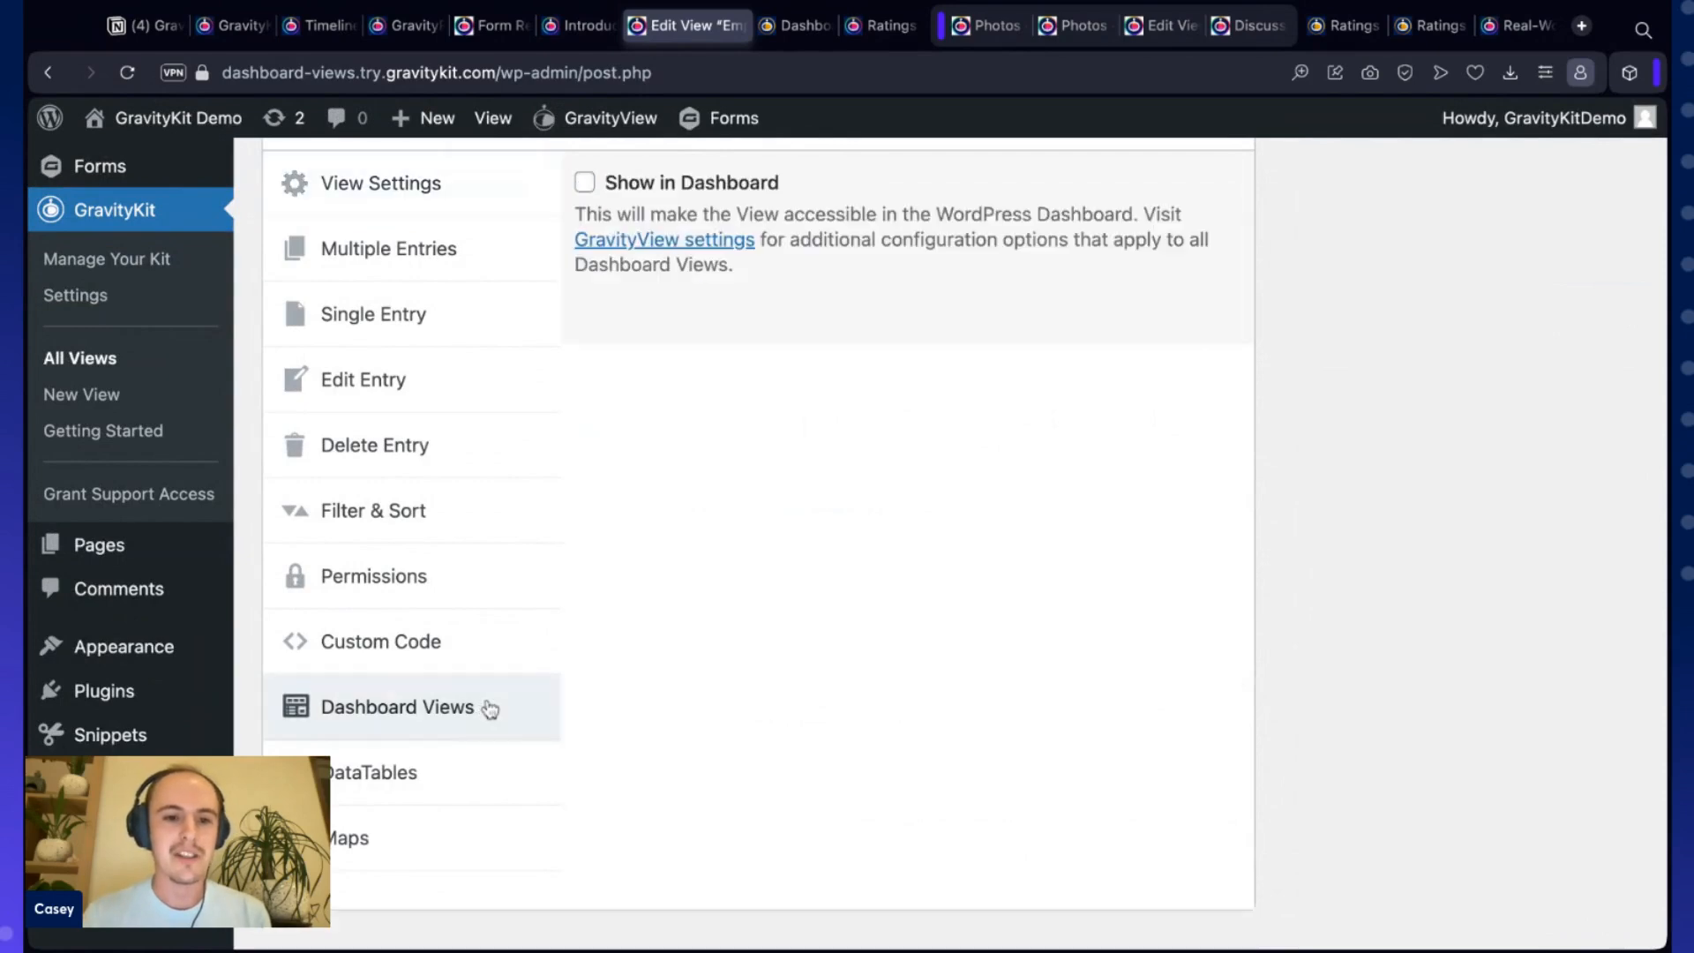
# Enable the Show in Dashboard option for the Employment Applications View
pyautogui.scroll(2, 773, 514)
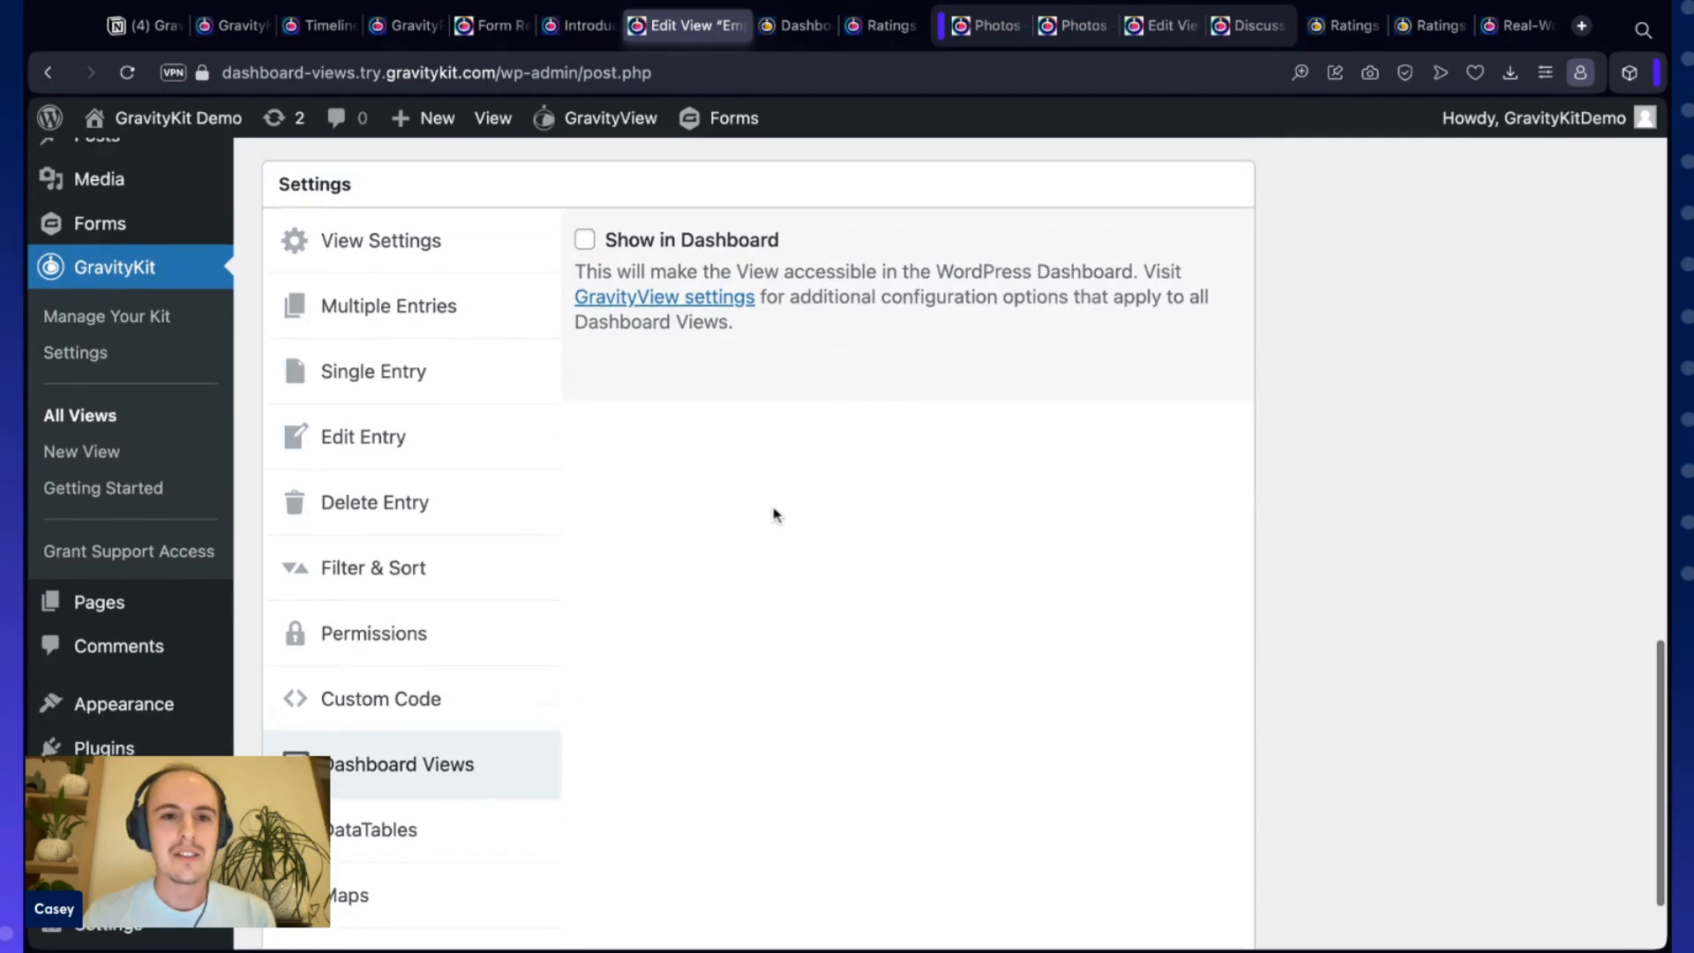
pyautogui.scroll(1, 774, 514)
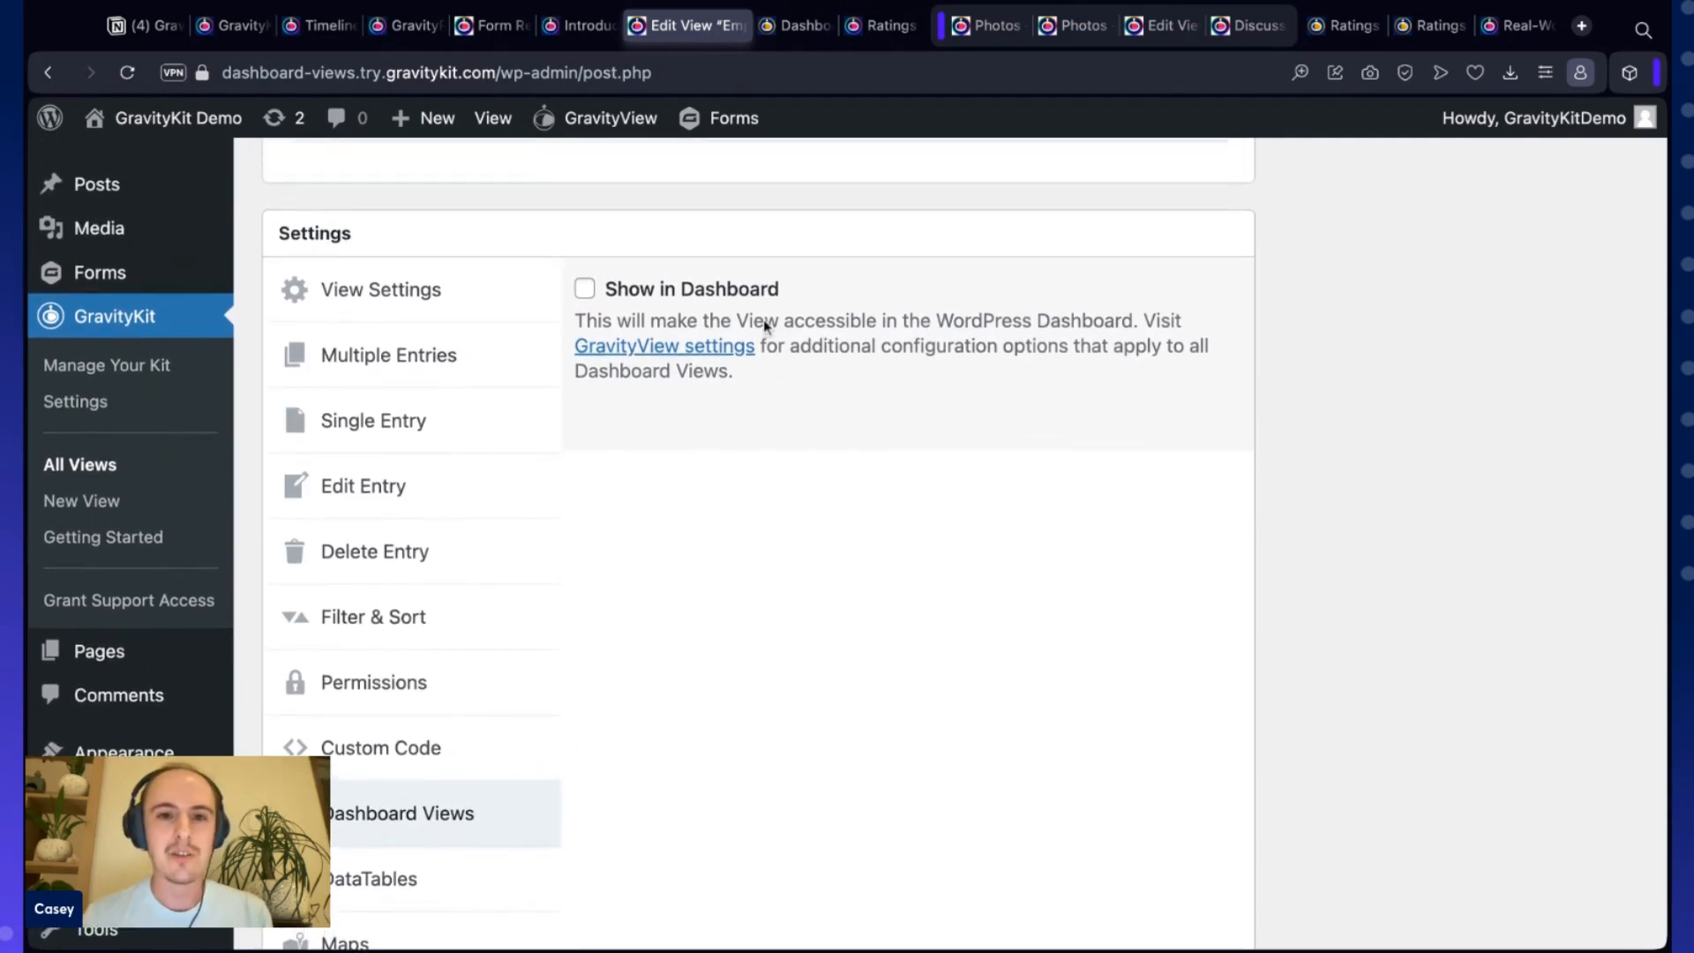
pyautogui.click(585, 289)
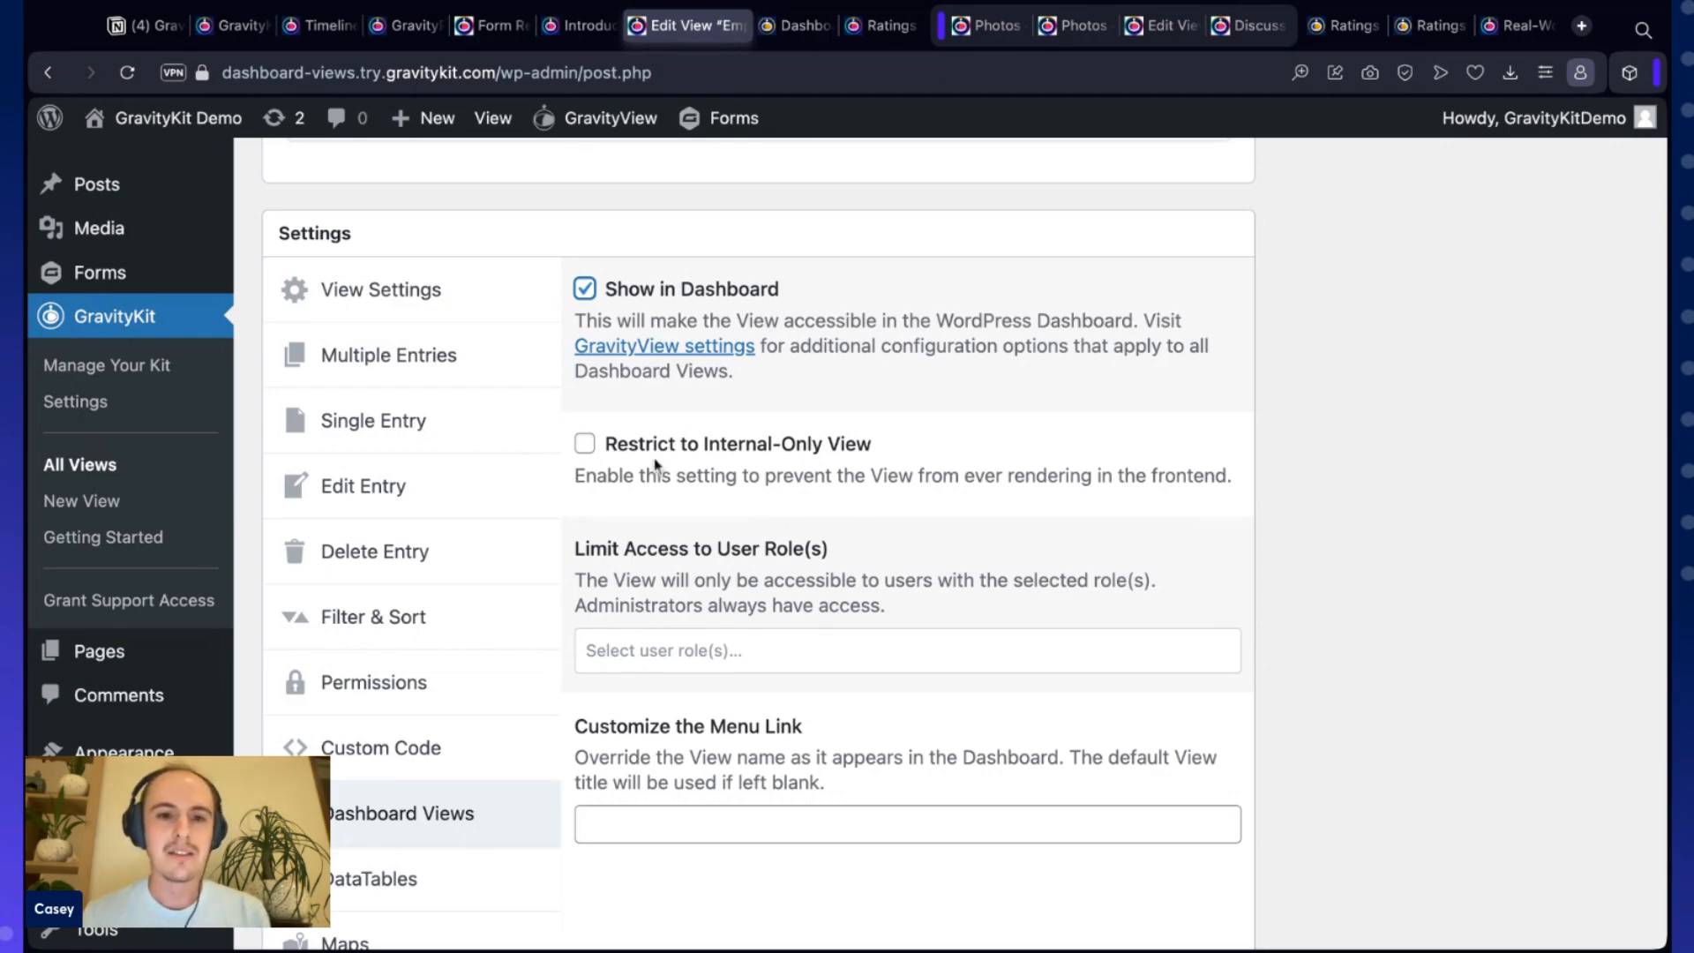
# Examine which user roles the View's access can be limited to, along with the menu link customization option
pyautogui.scroll(-2, 684, 591)
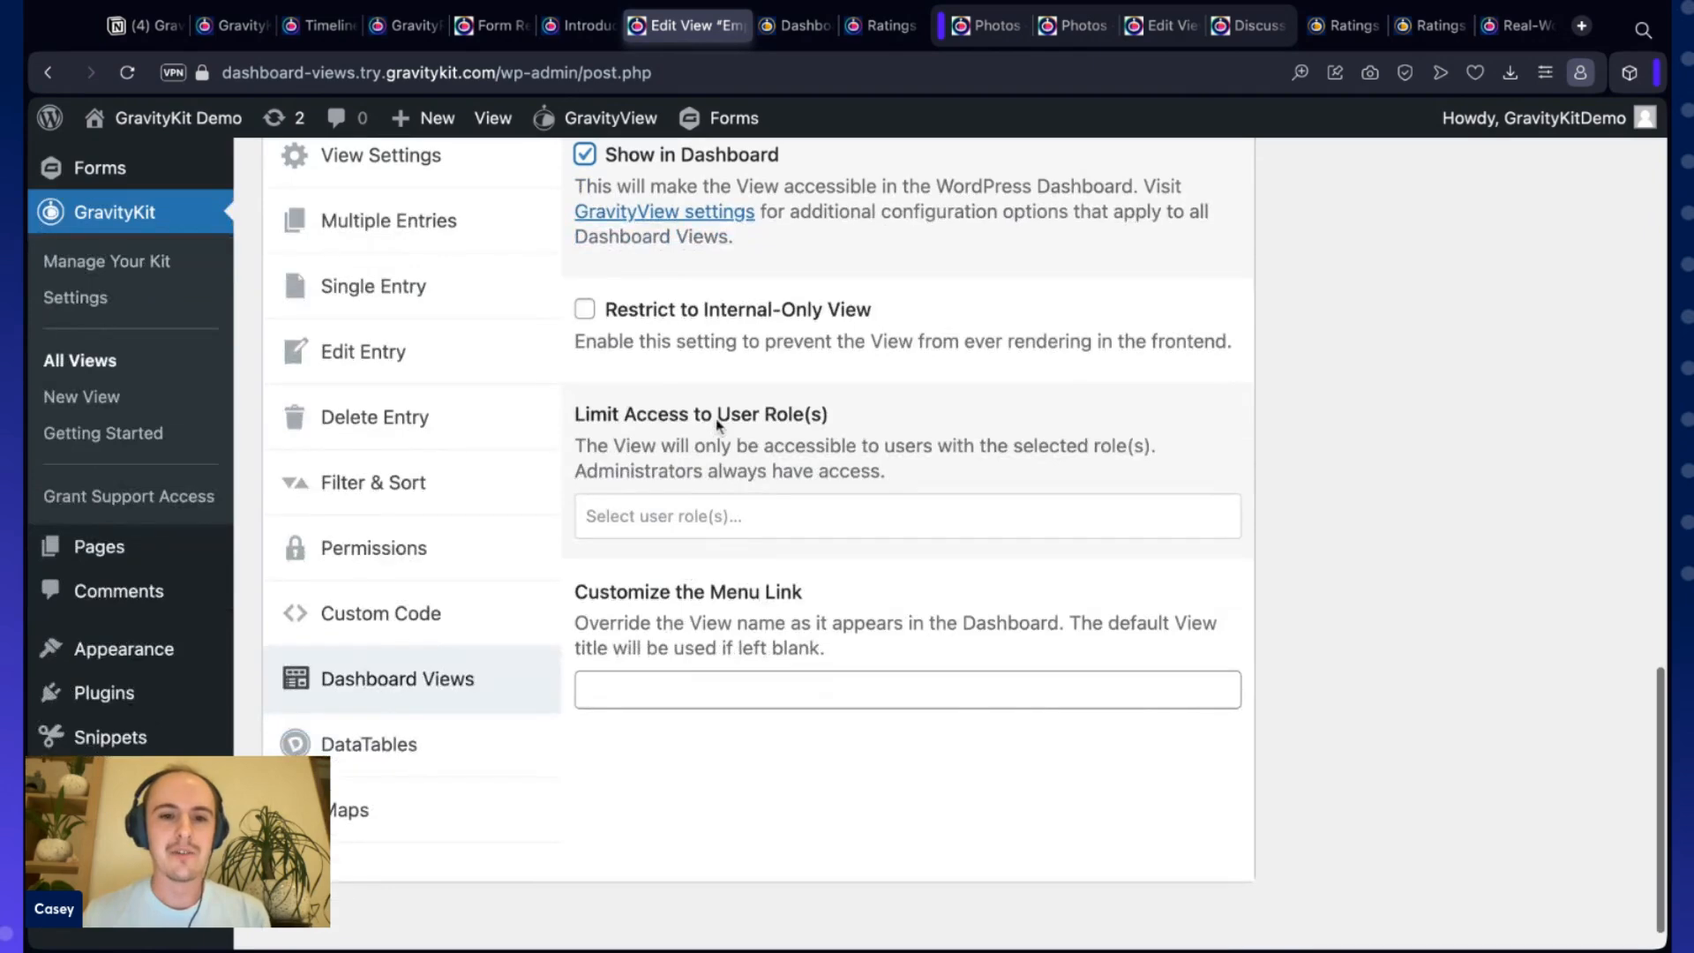
pyautogui.click(757, 515)
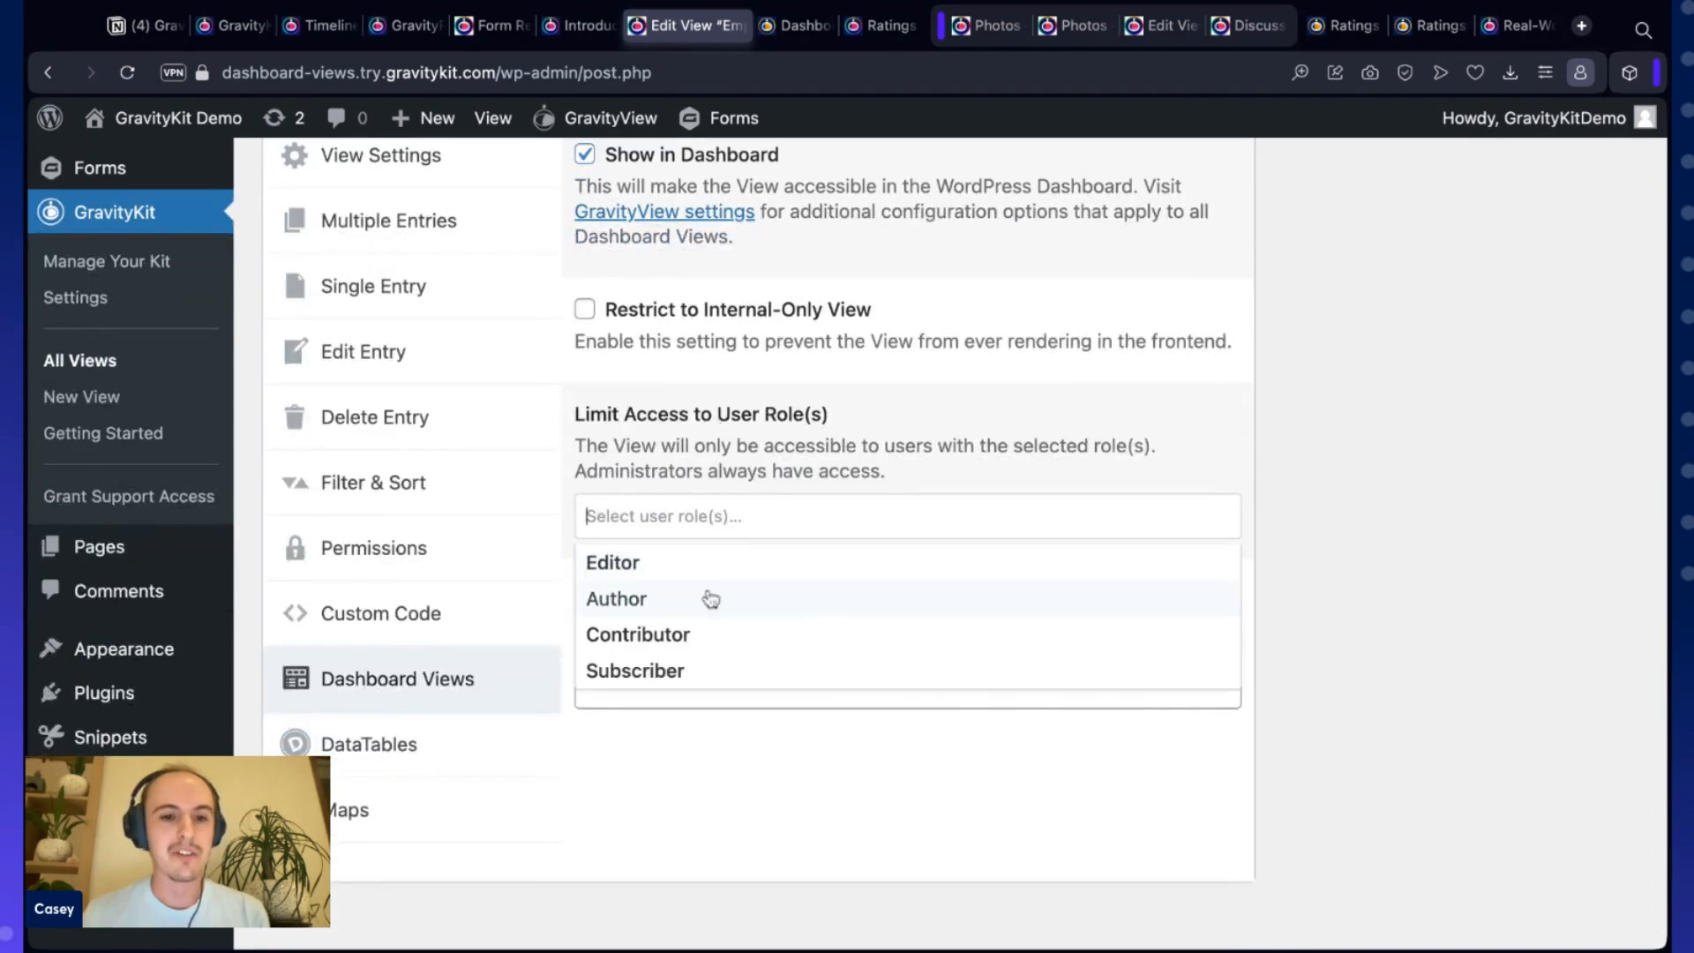
pyautogui.click(719, 767)
pyautogui.scroll(-1, 719, 768)
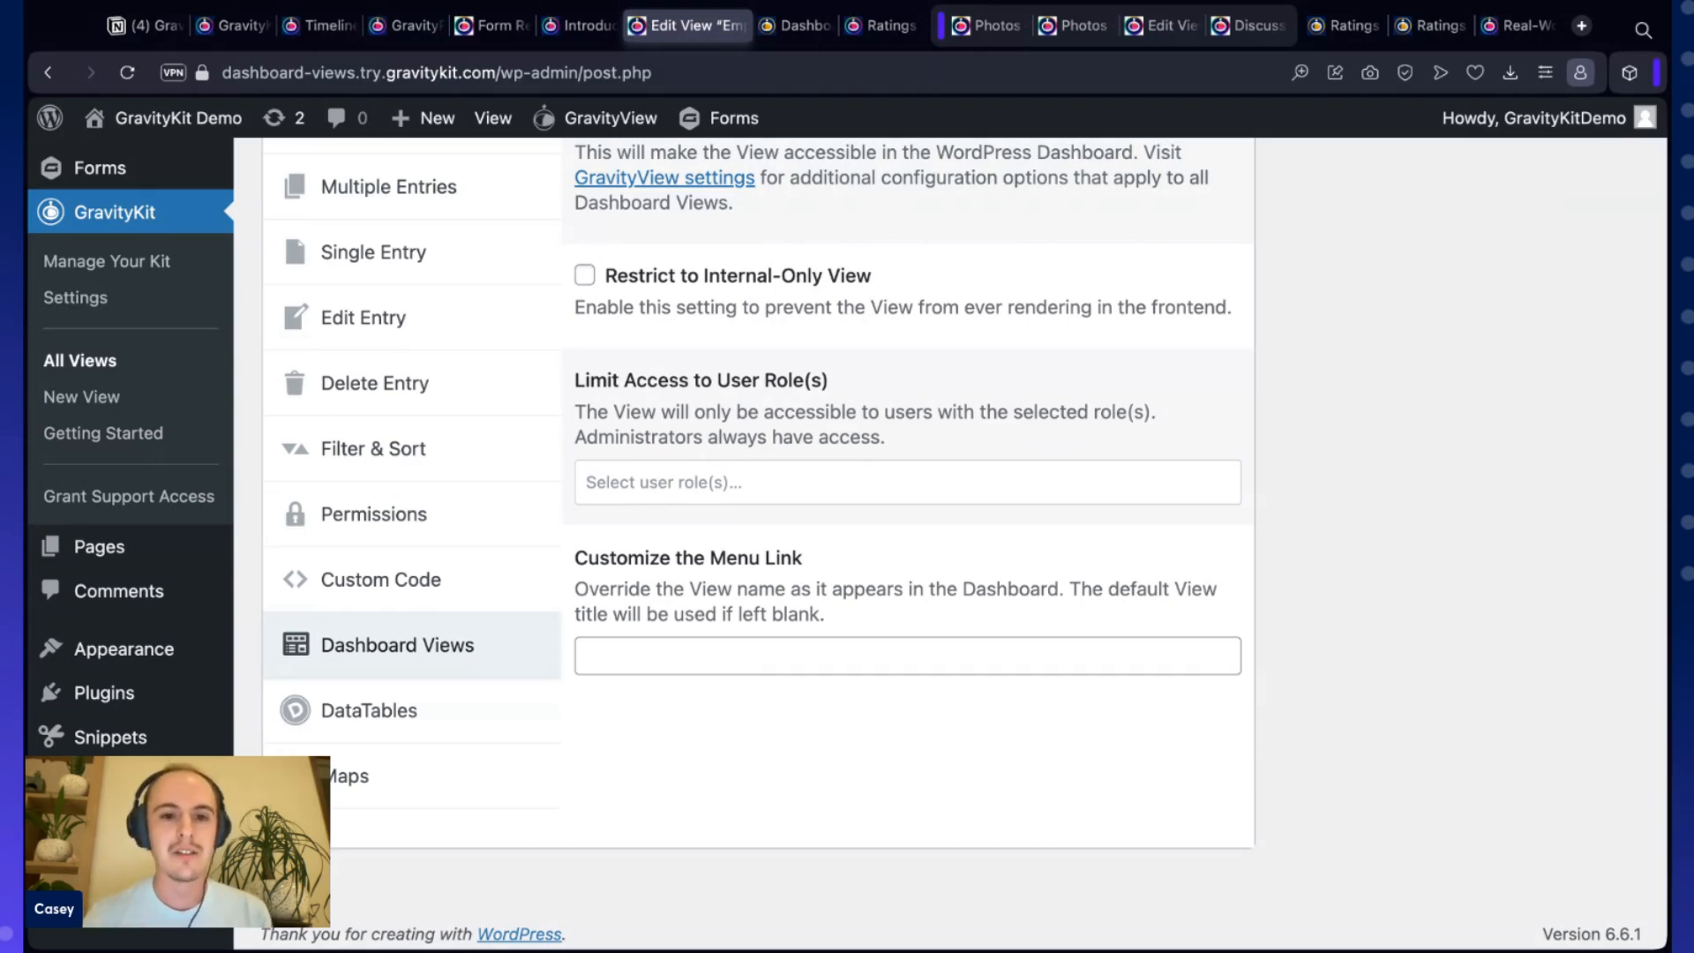
pyautogui.scroll(1, 1182, 434)
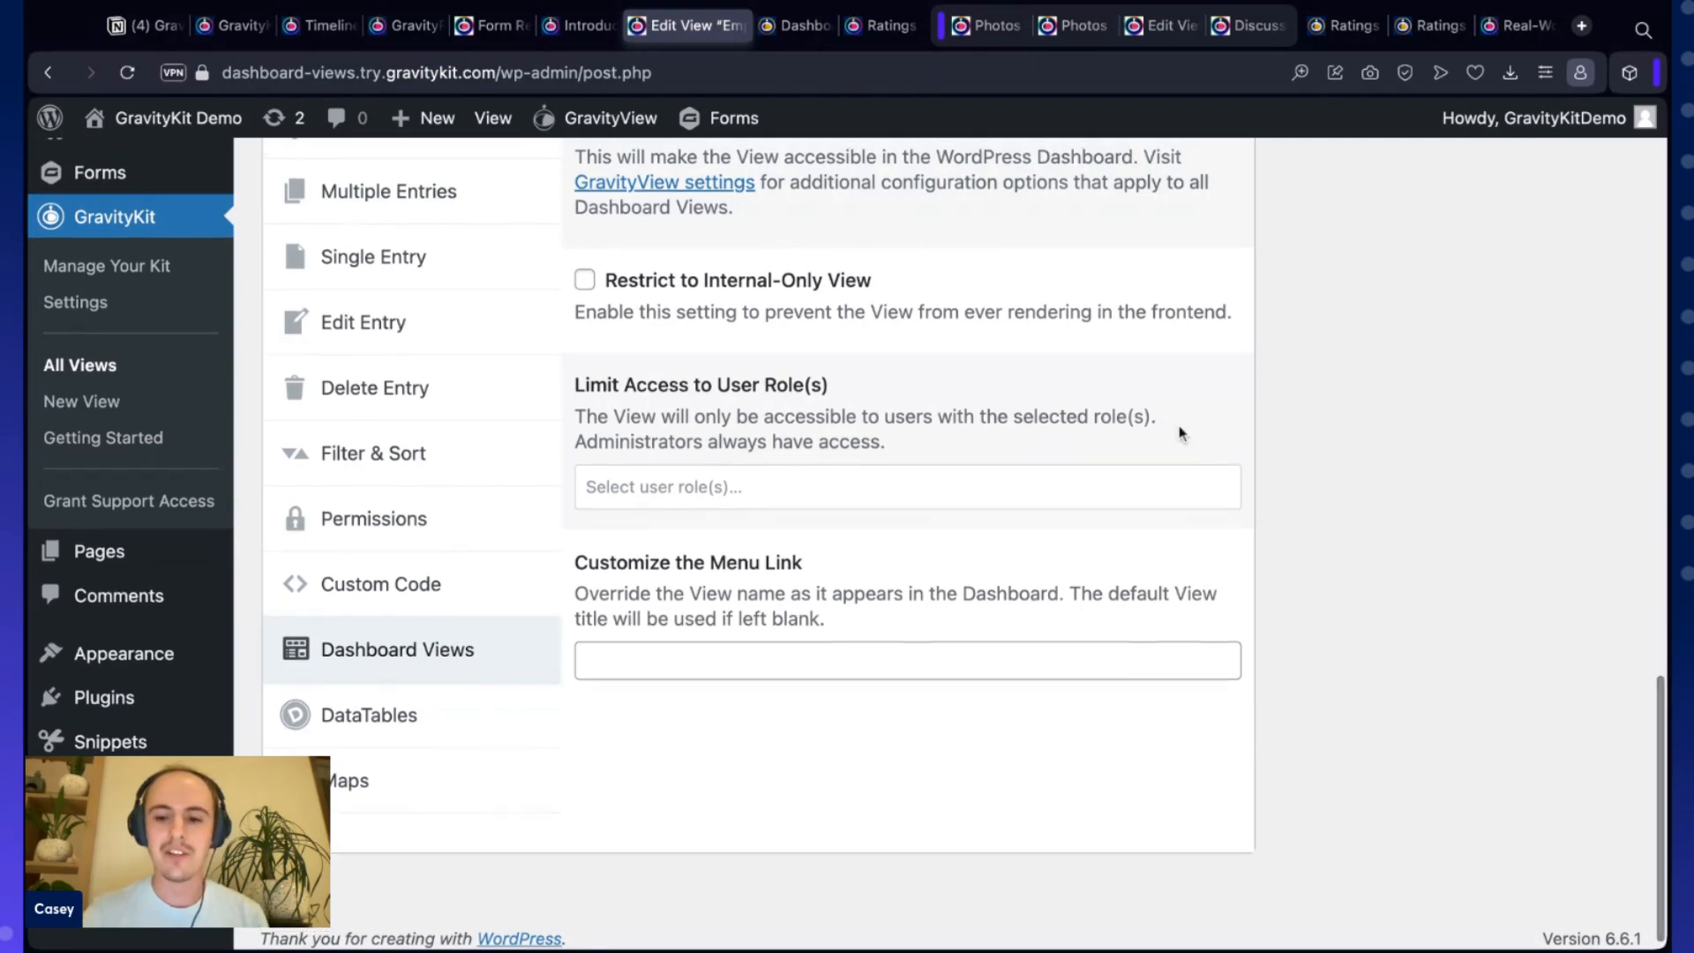
pyautogui.press('super+plus')
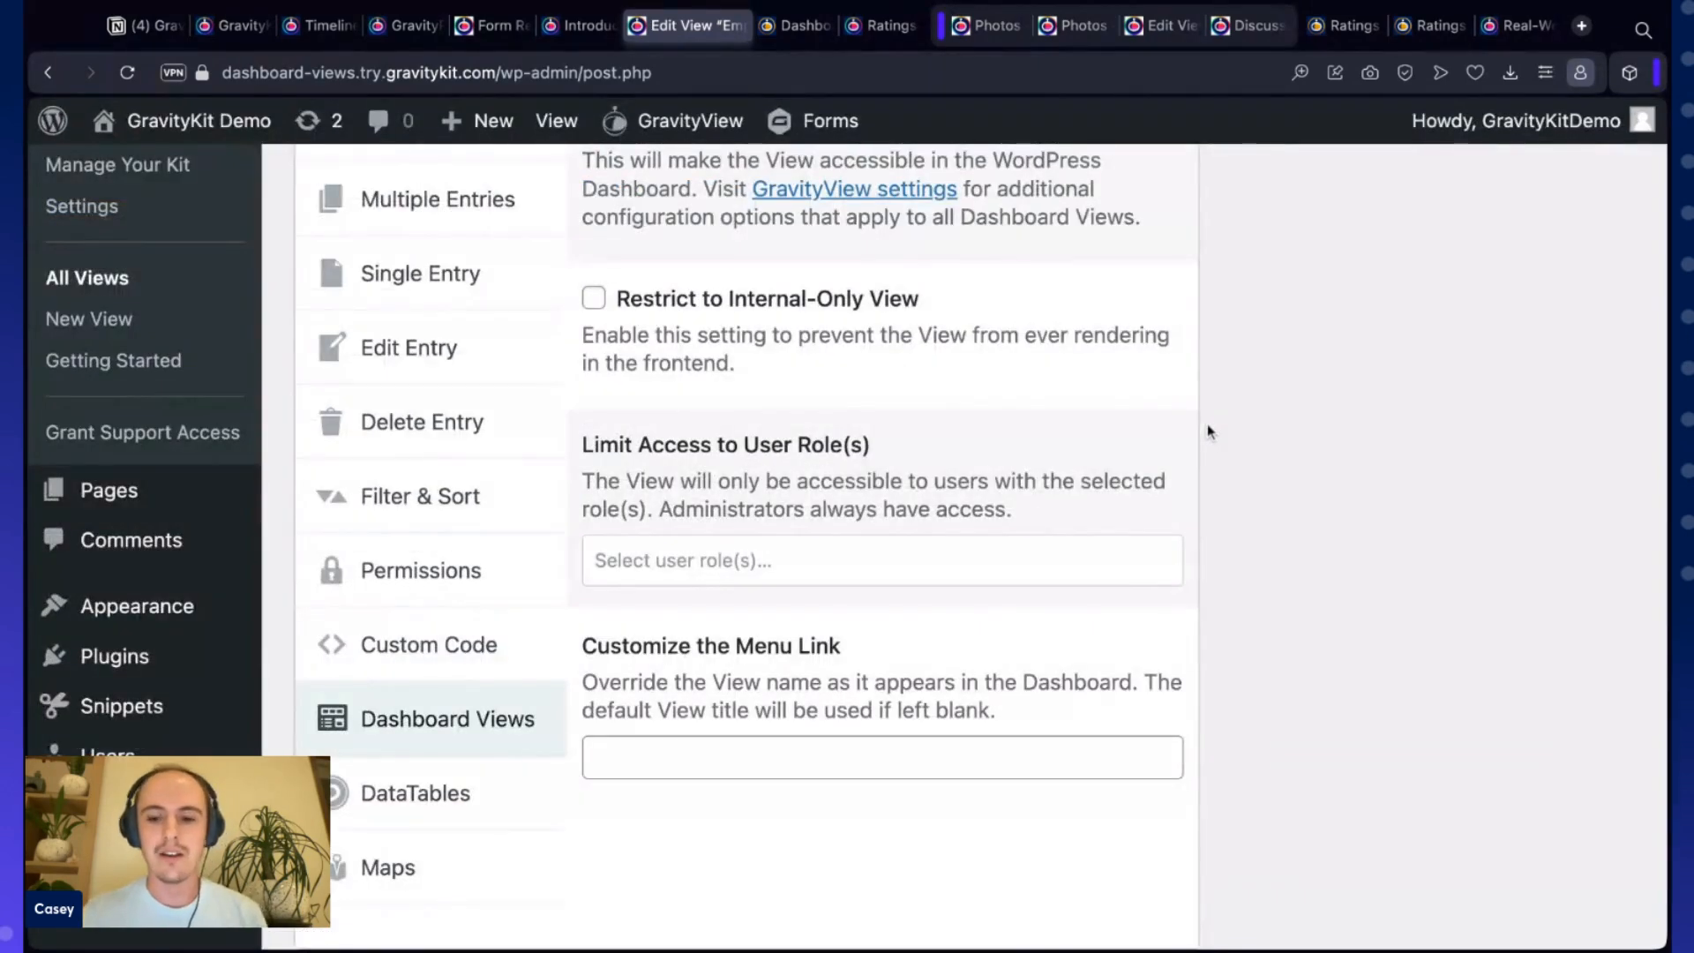
pyautogui.press('super+minus')
# Save the updated Employment Applications View
pyautogui.scroll(5, 1253, 433)
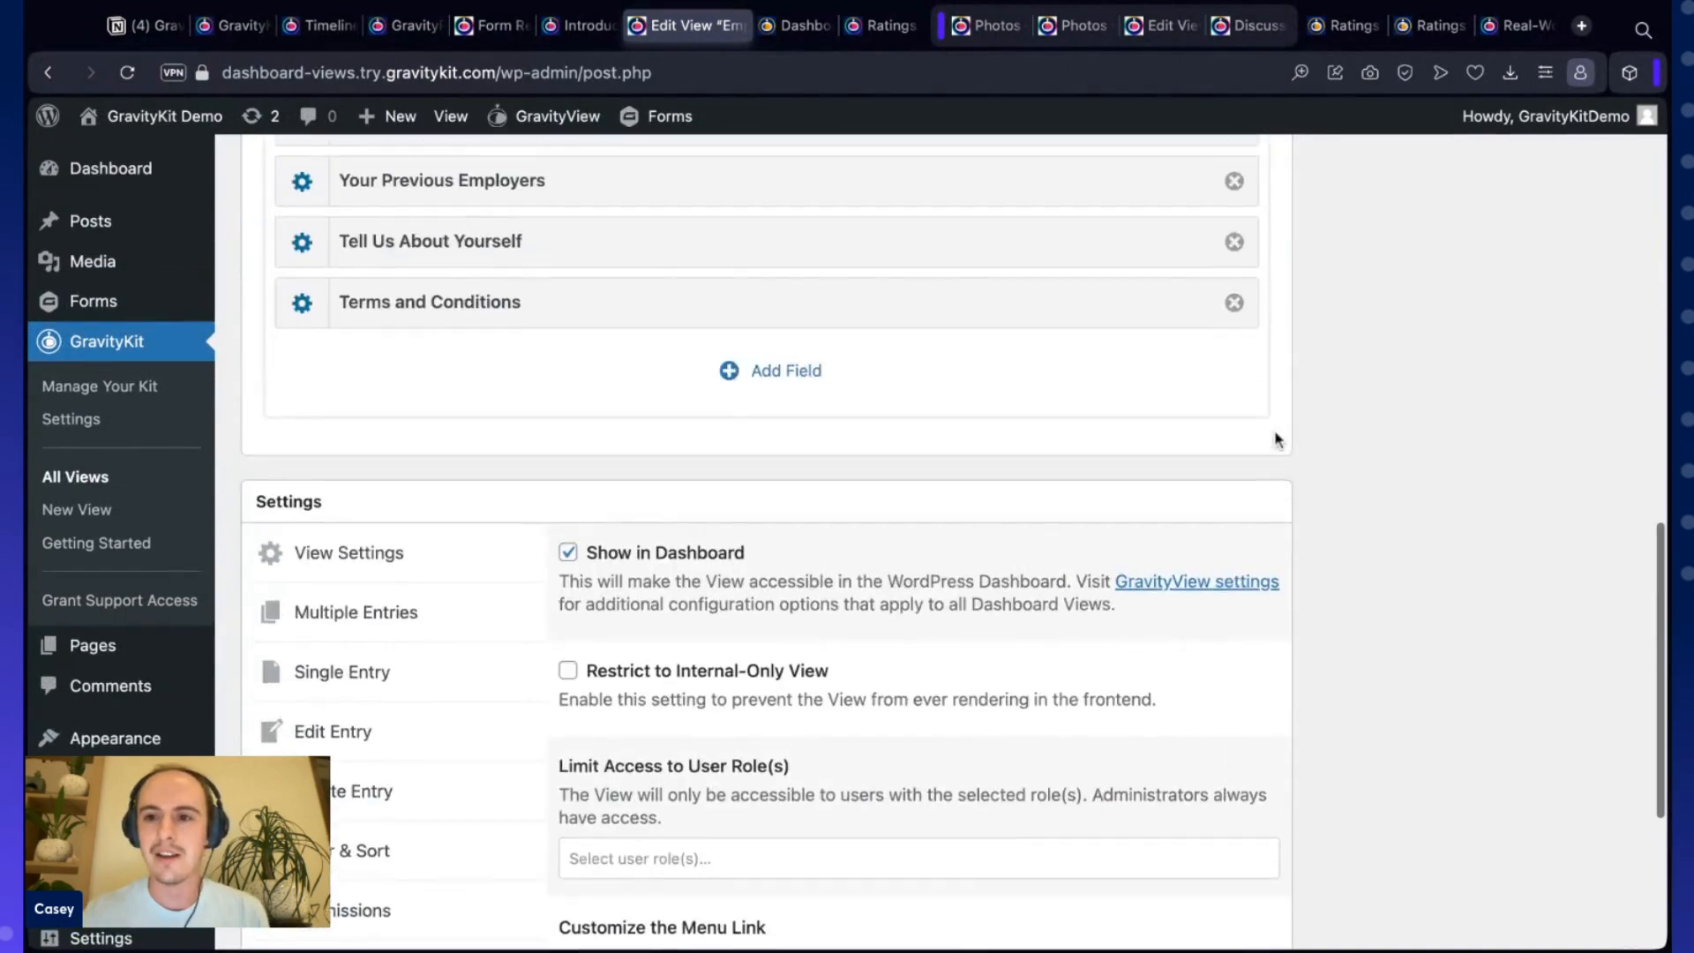
pyautogui.scroll(10, 1274, 439)
pyautogui.click(1587, 611)
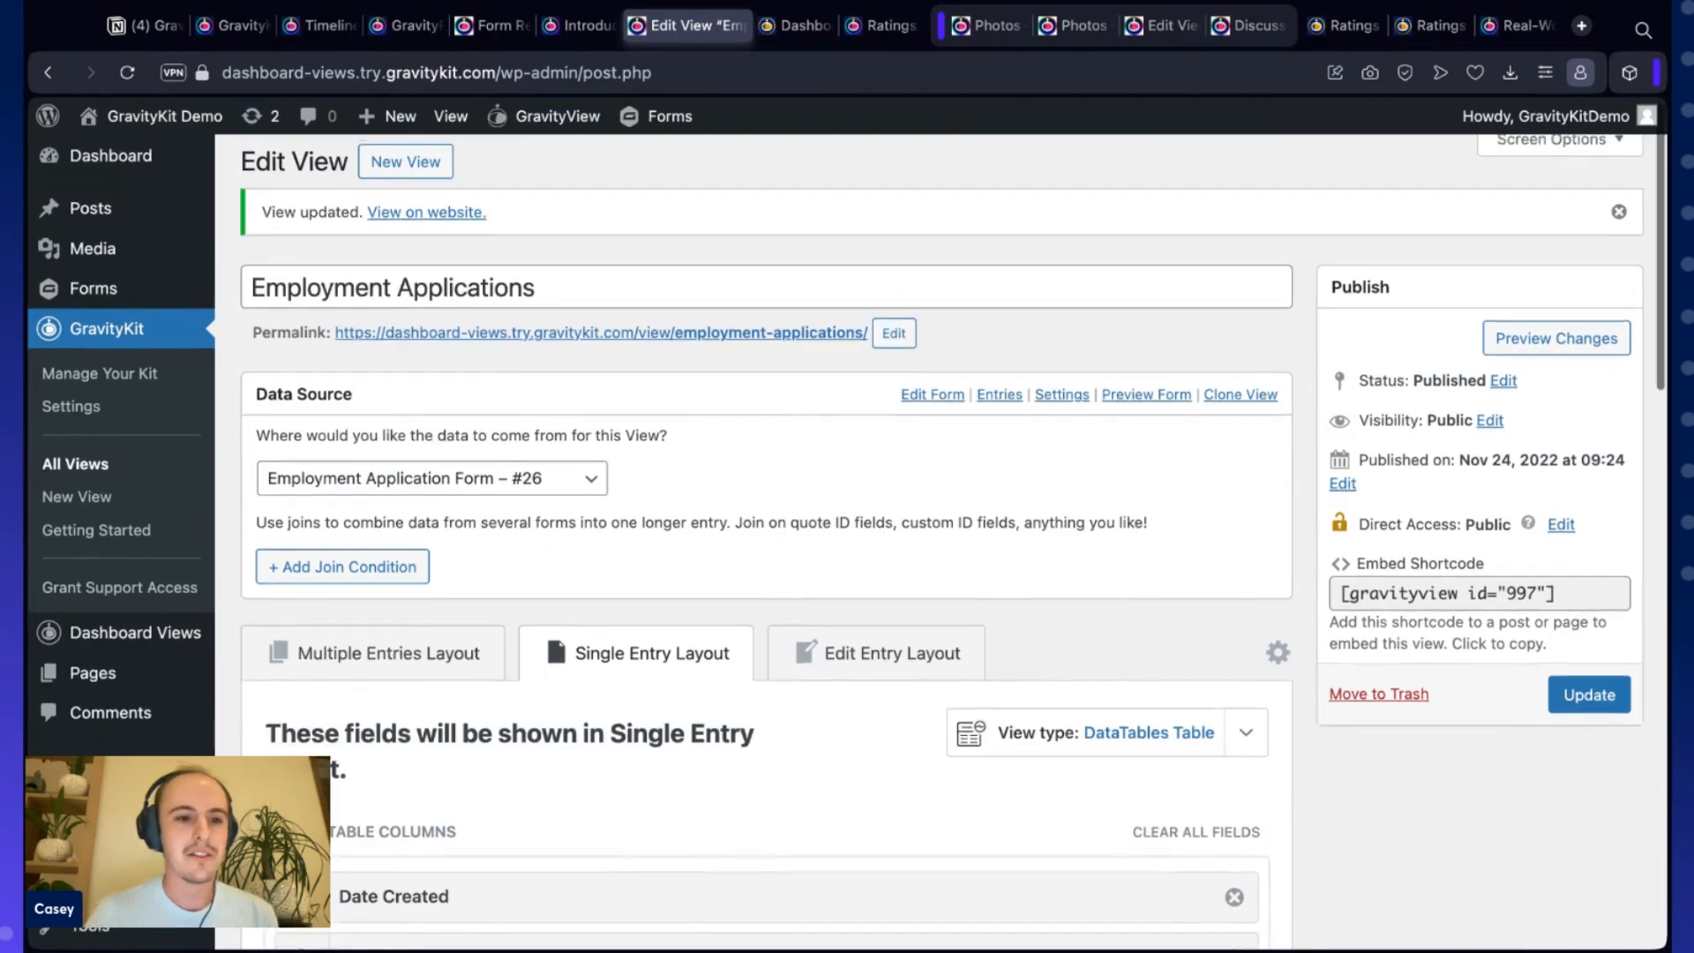
# Open Employment Applications from the new Dashboard Views section of the WordPress admin
pyautogui.scroll(-1, 940, 570)
pyautogui.press('super+plus')
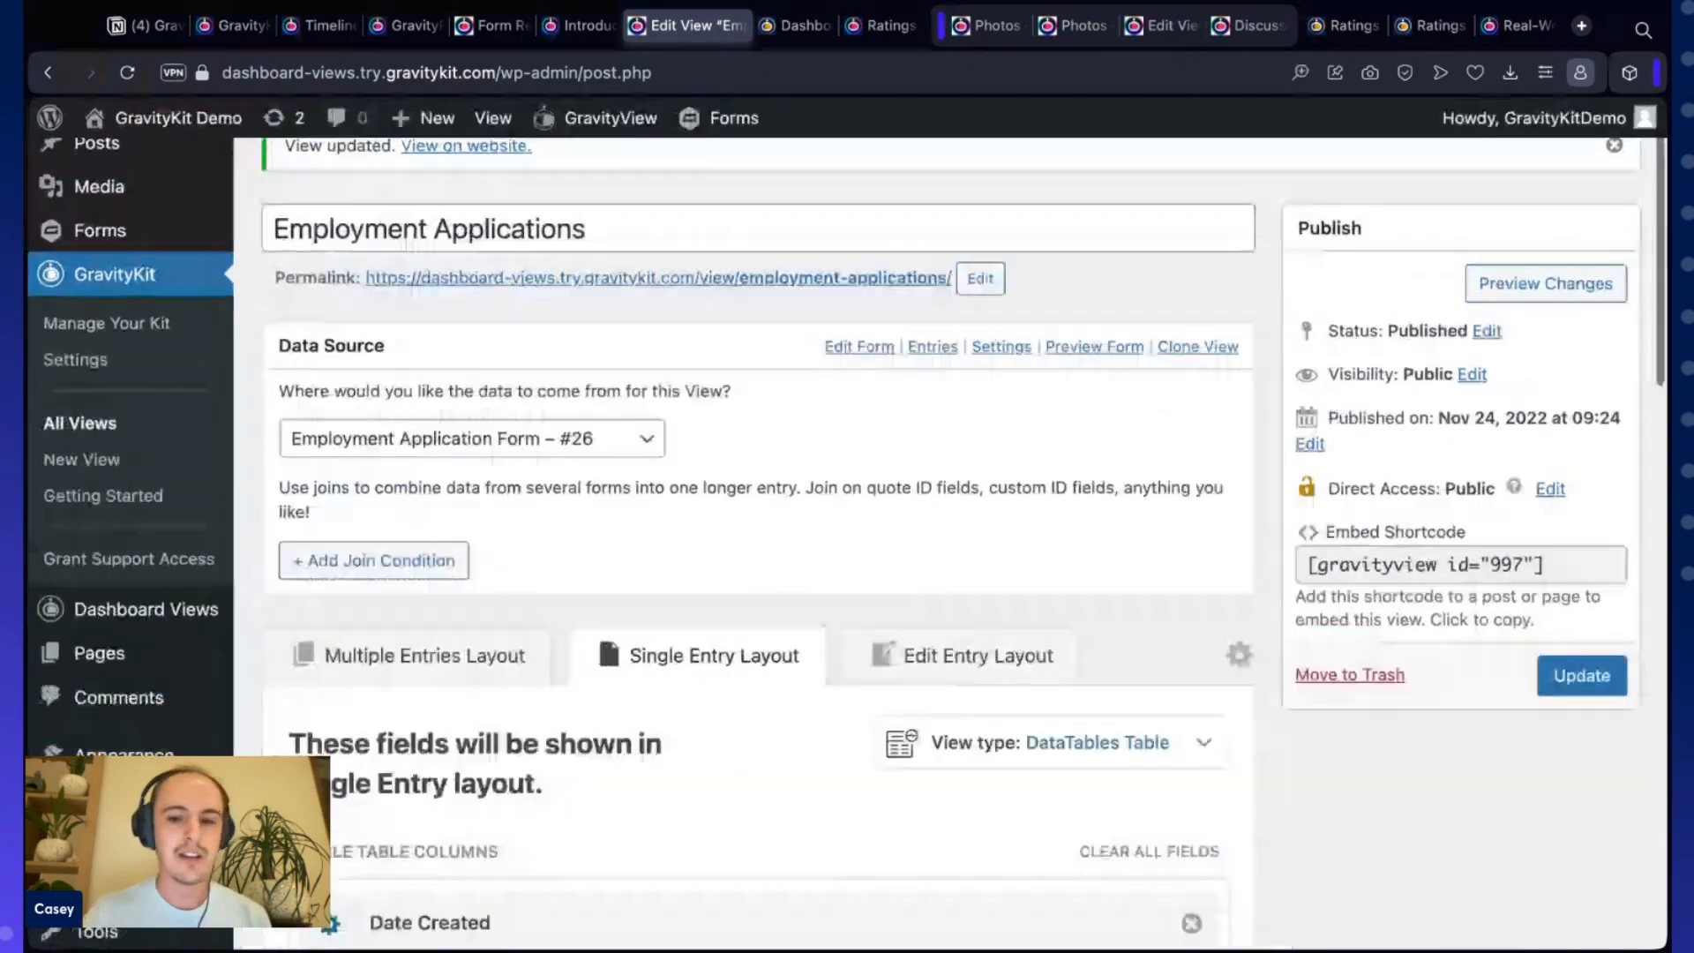
pyautogui.press('super+plus')
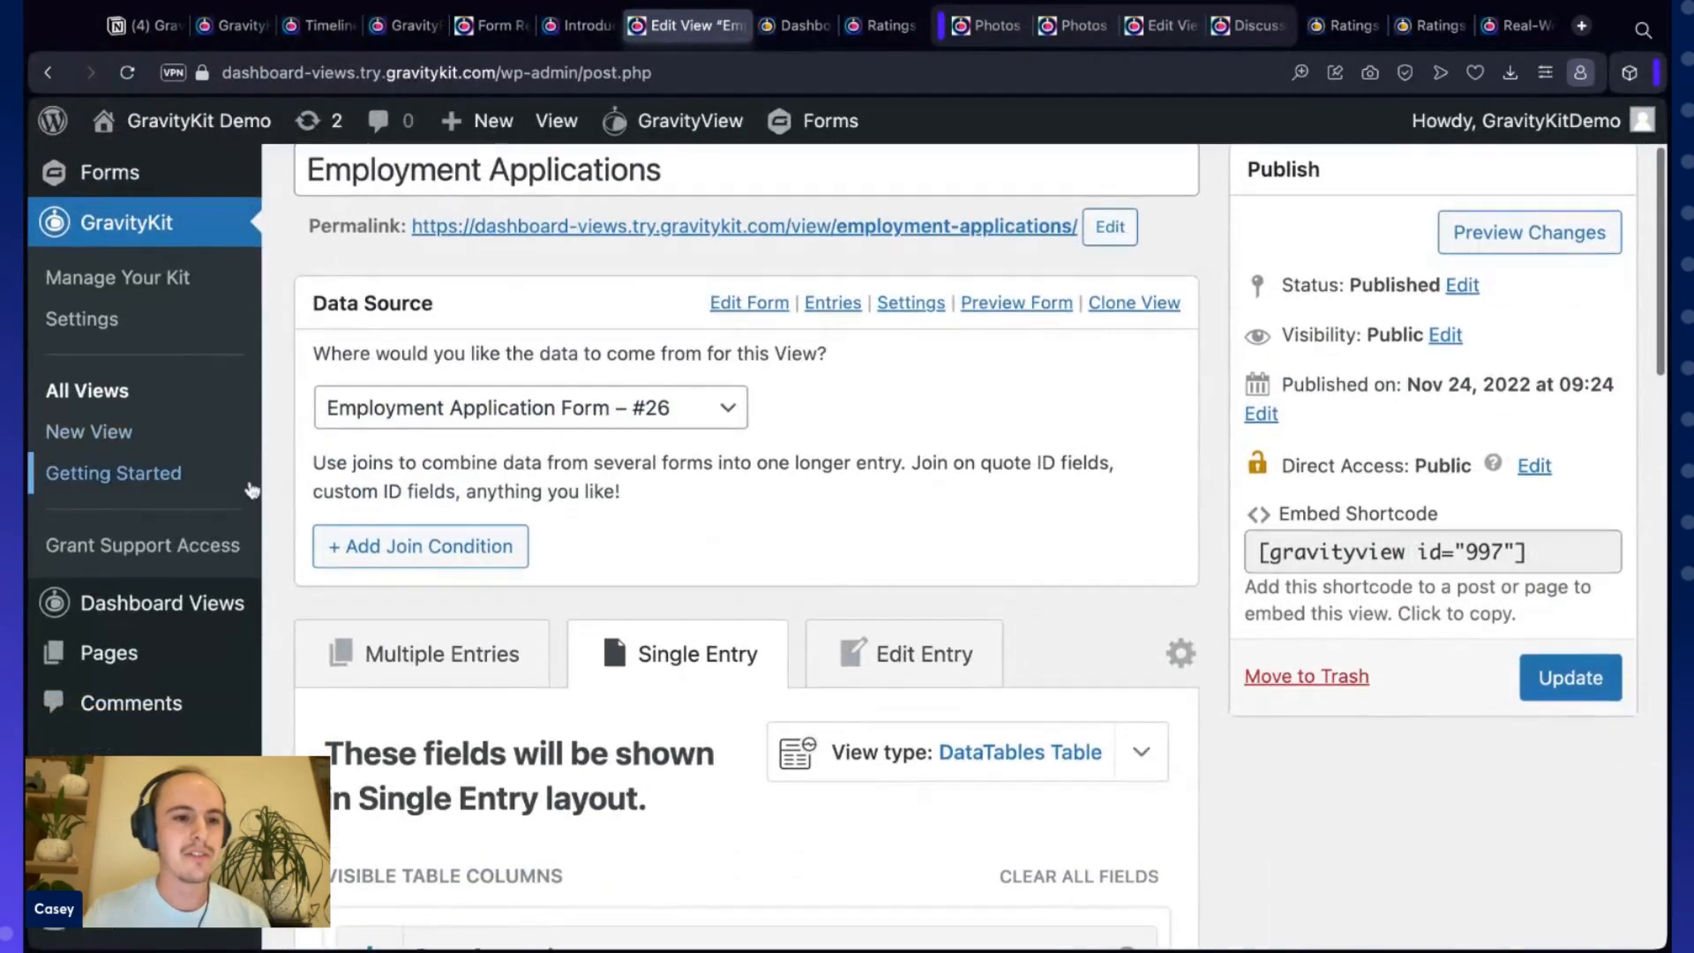
pyautogui.scroll(-1, 252, 489)
pyautogui.moveTo(121, 491)
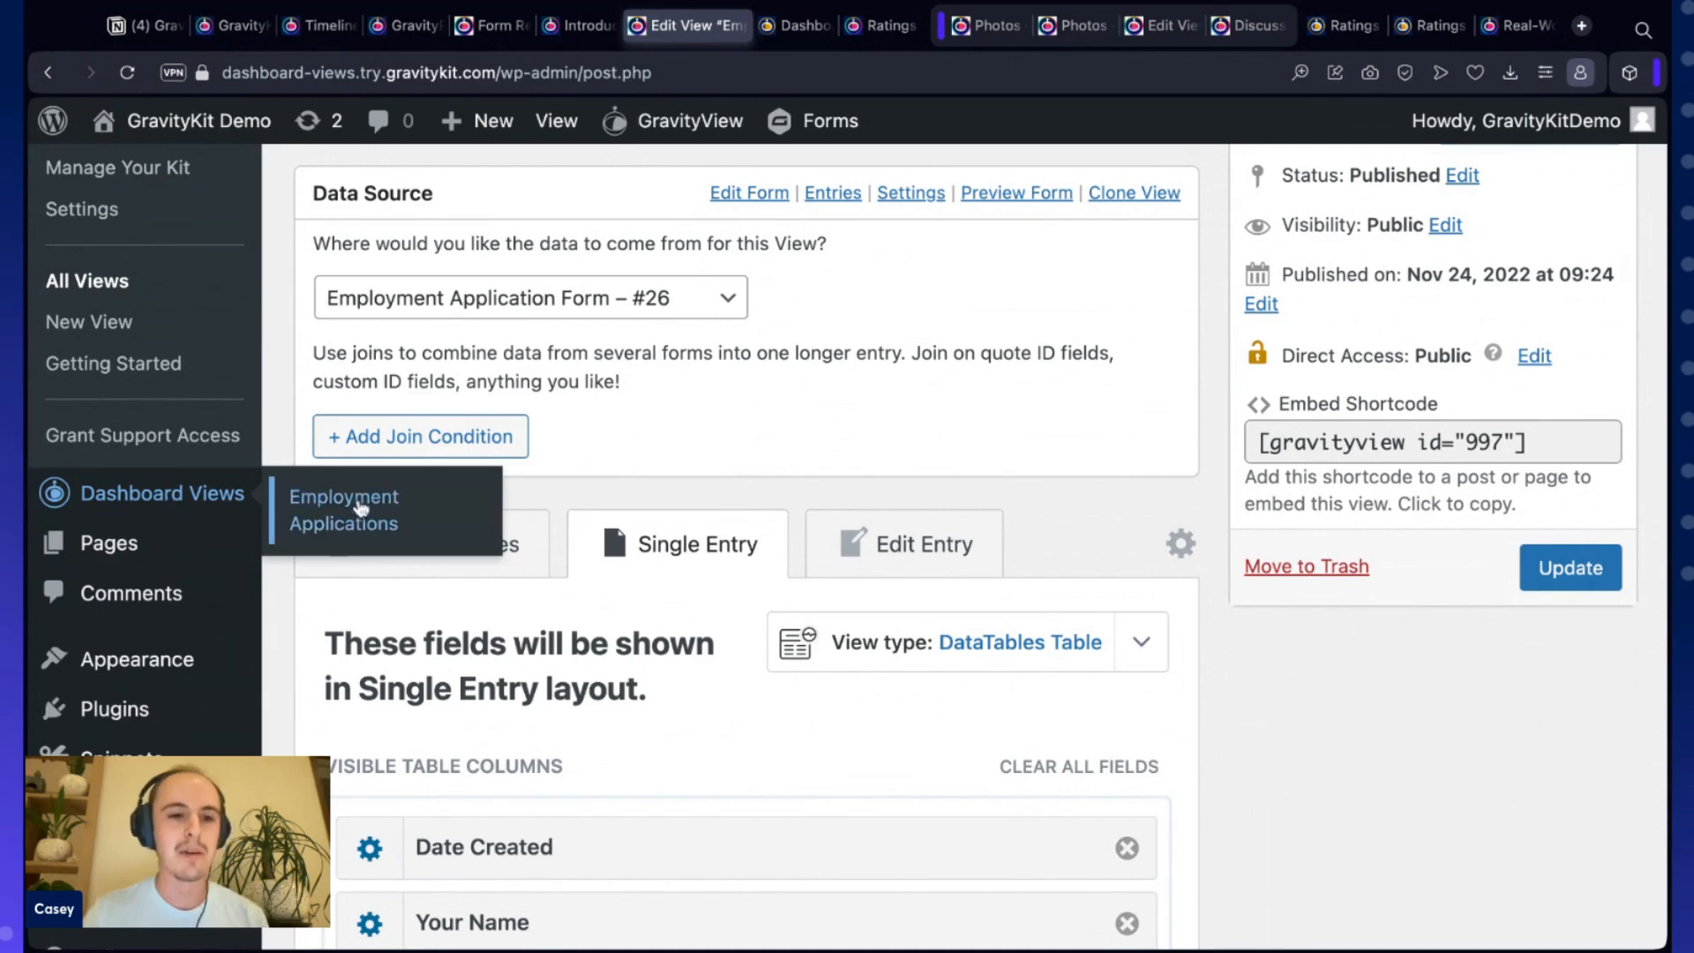
pyautogui.hotkey('ctrl', '-')
pyautogui.hotkey('ctrl', '-')
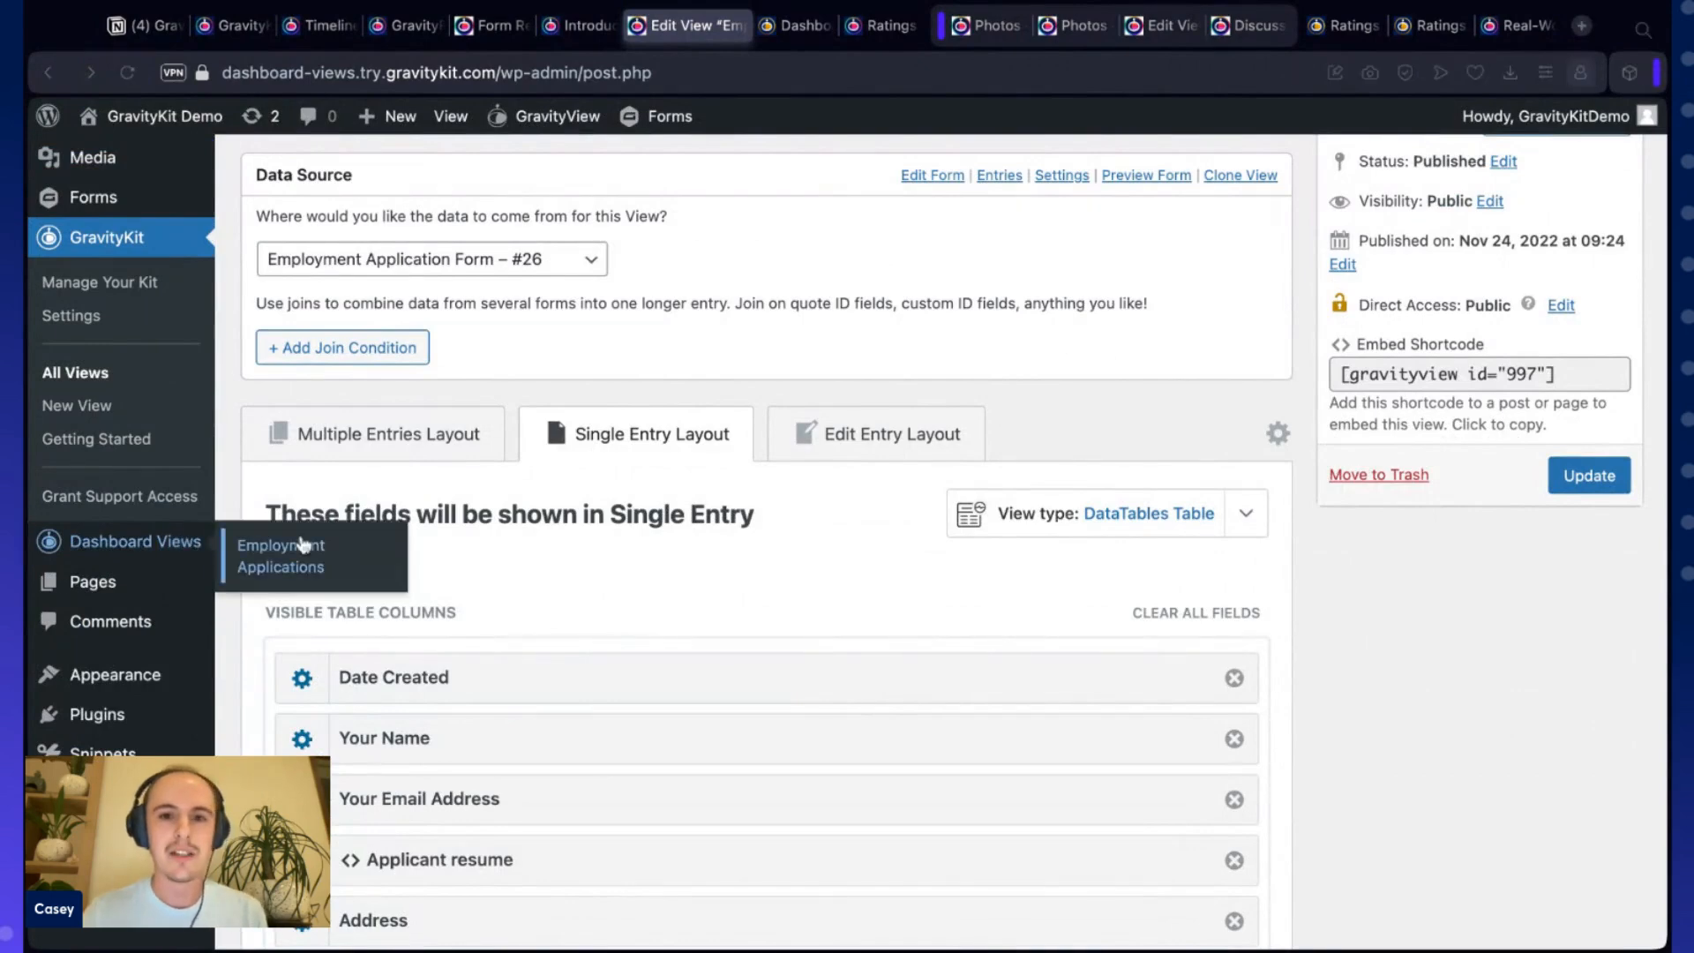
pyautogui.click(302, 544)
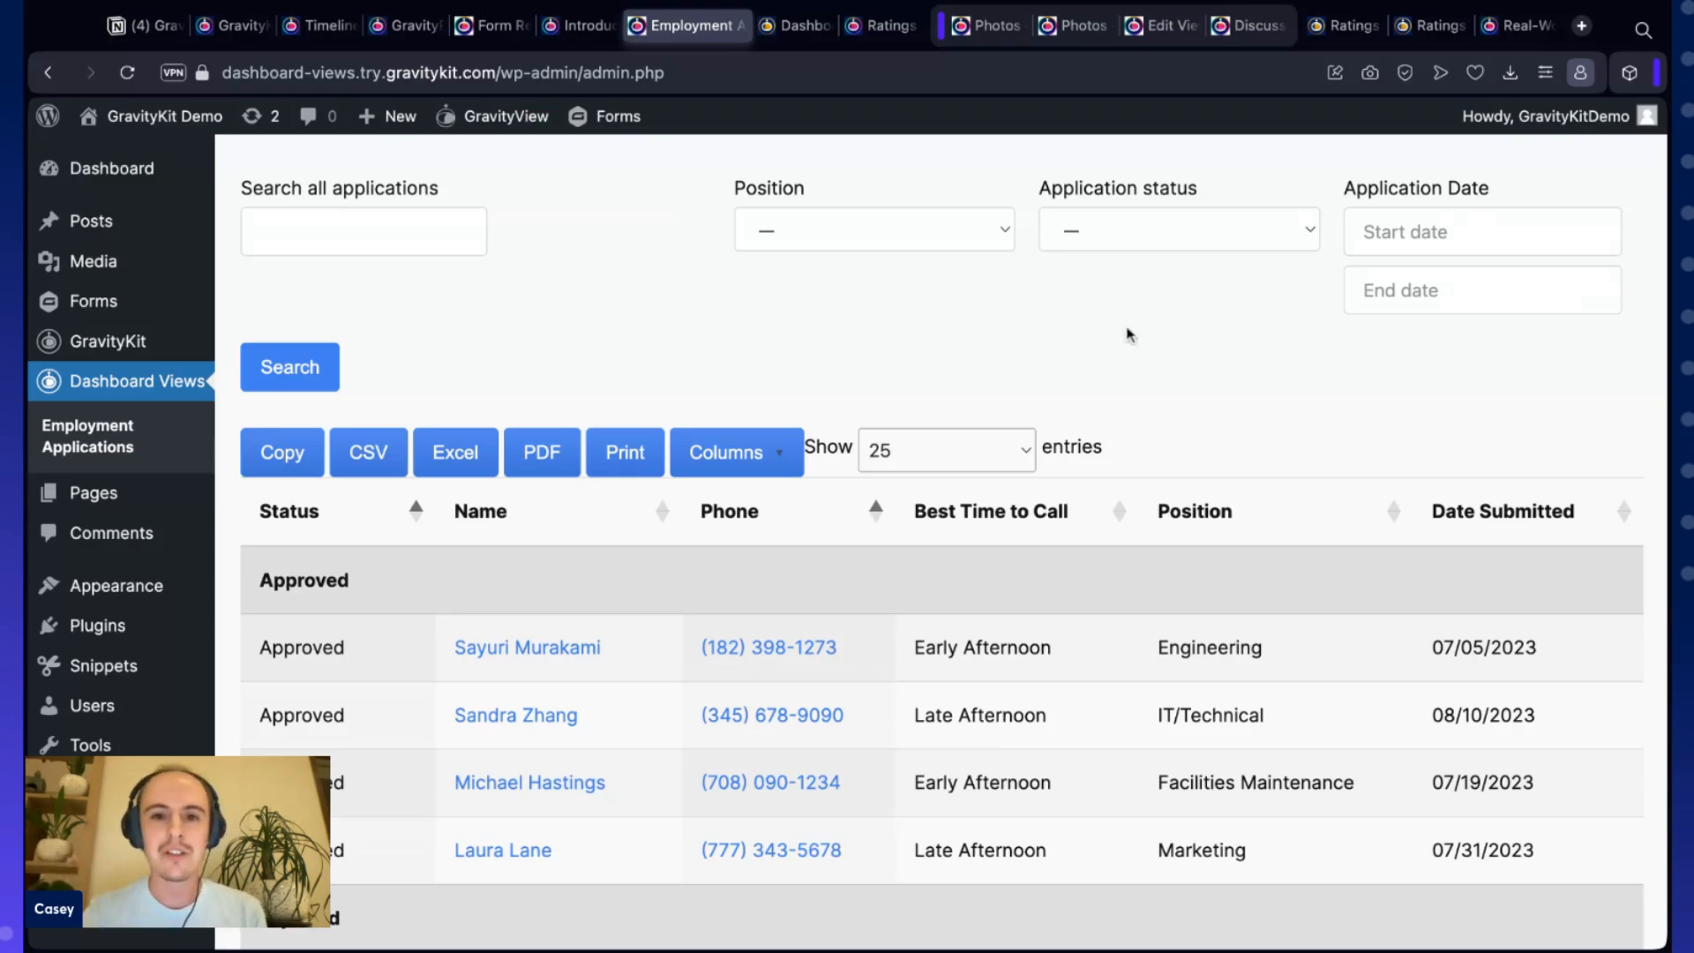
# Look through the grouped applications and filter them by the Sales position
pyautogui.scroll(-5, 1129, 335)
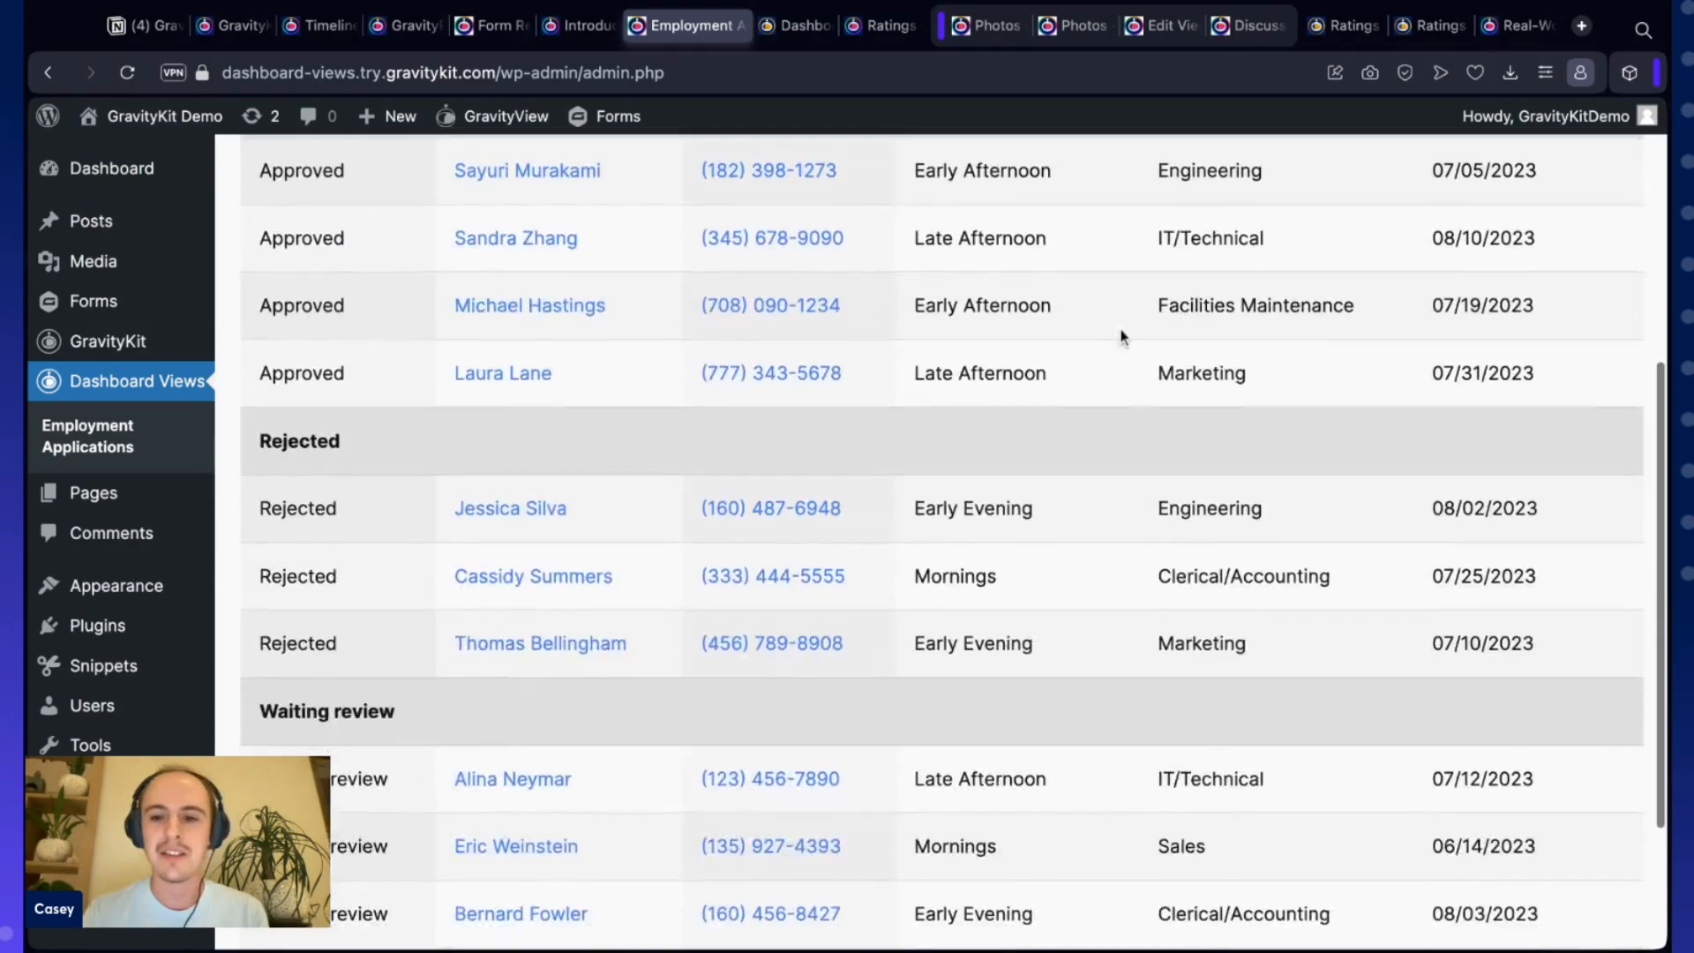
pyautogui.scroll(-3, 1120, 336)
pyautogui.scroll(3, 1094, 385)
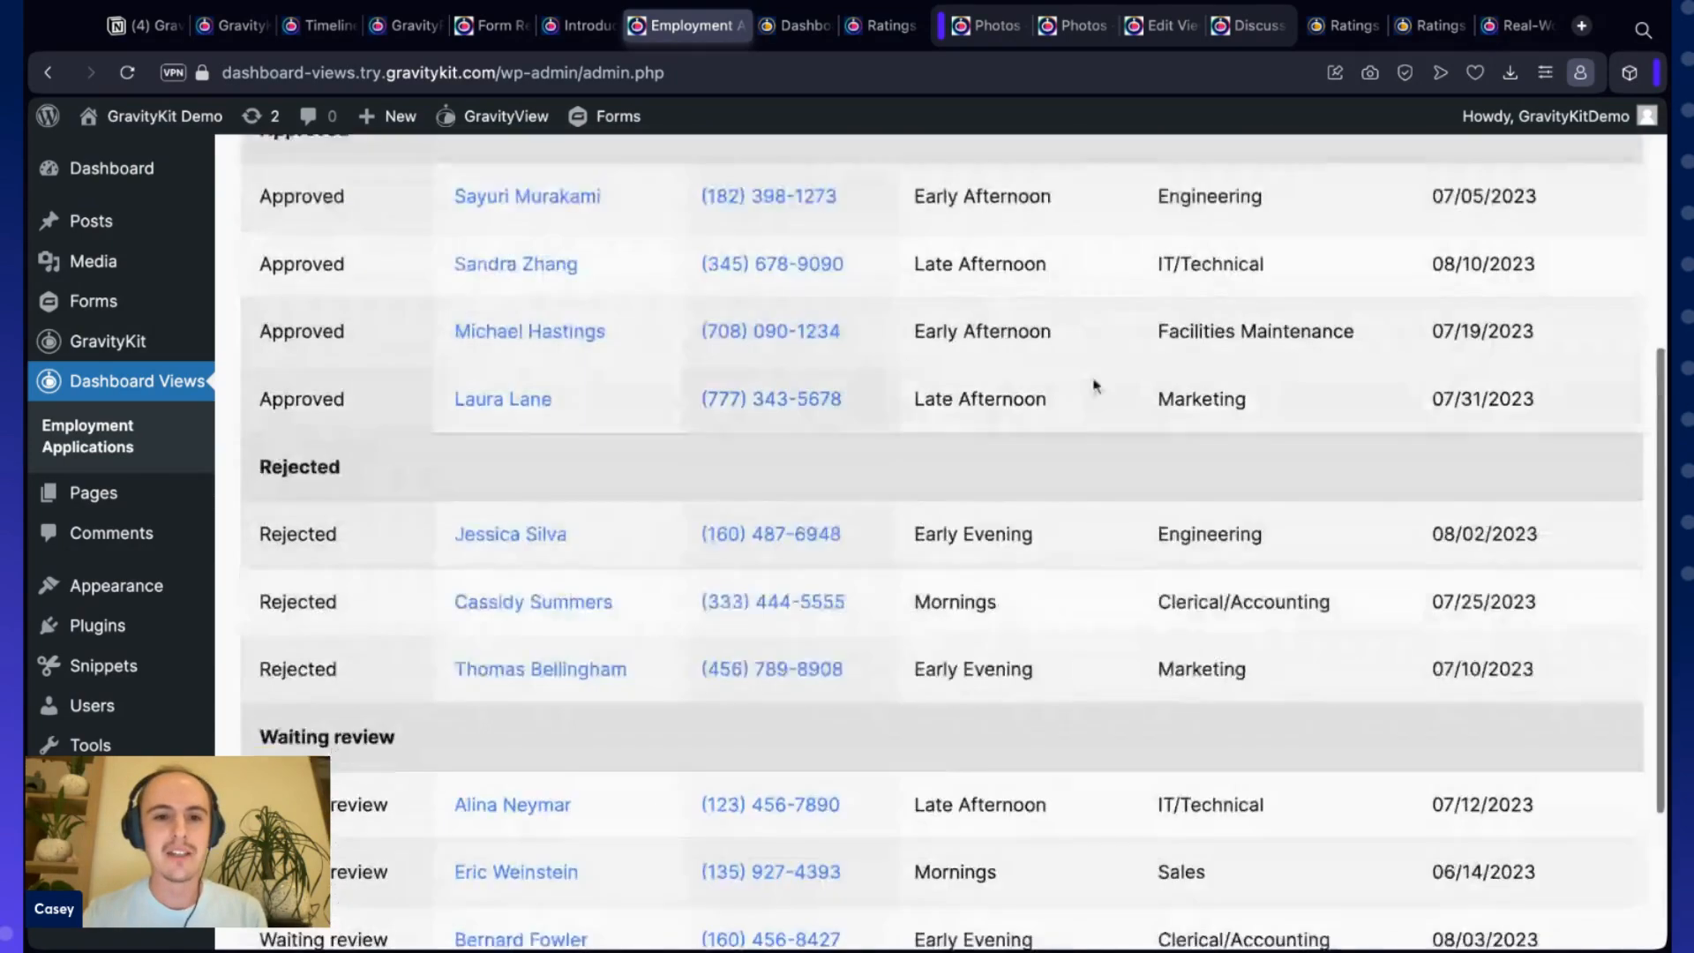
pyautogui.scroll(5, 1094, 385)
pyautogui.click(931, 227)
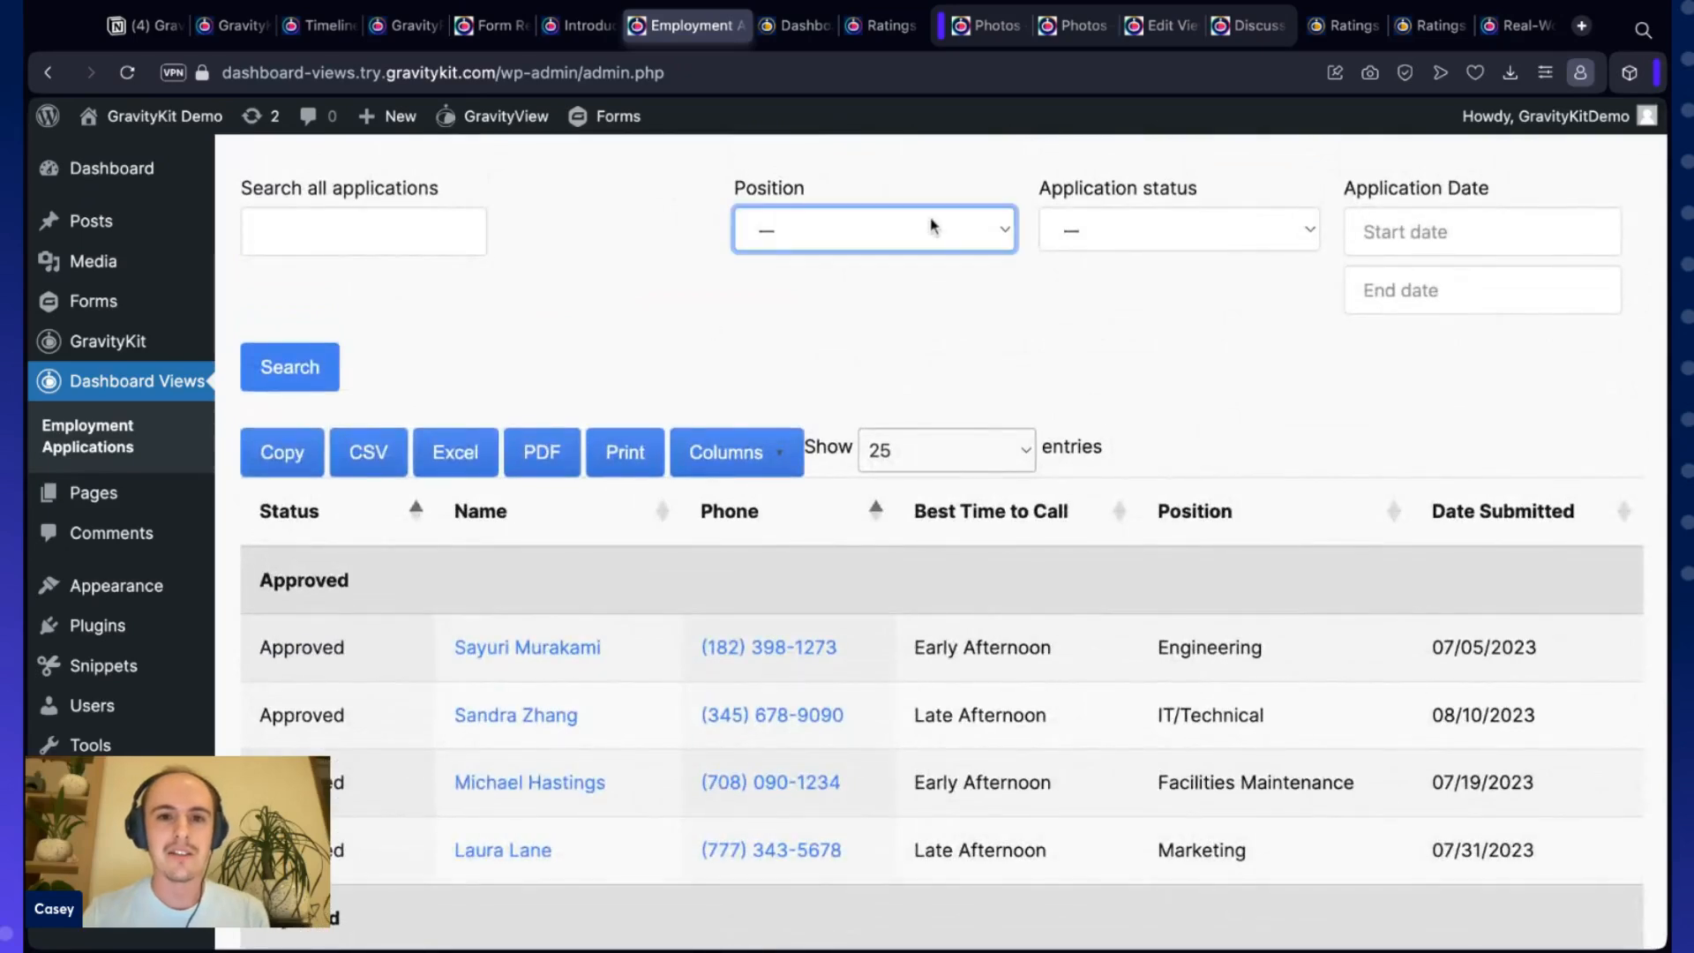
pyautogui.click(930, 227)
pyautogui.click(313, 365)
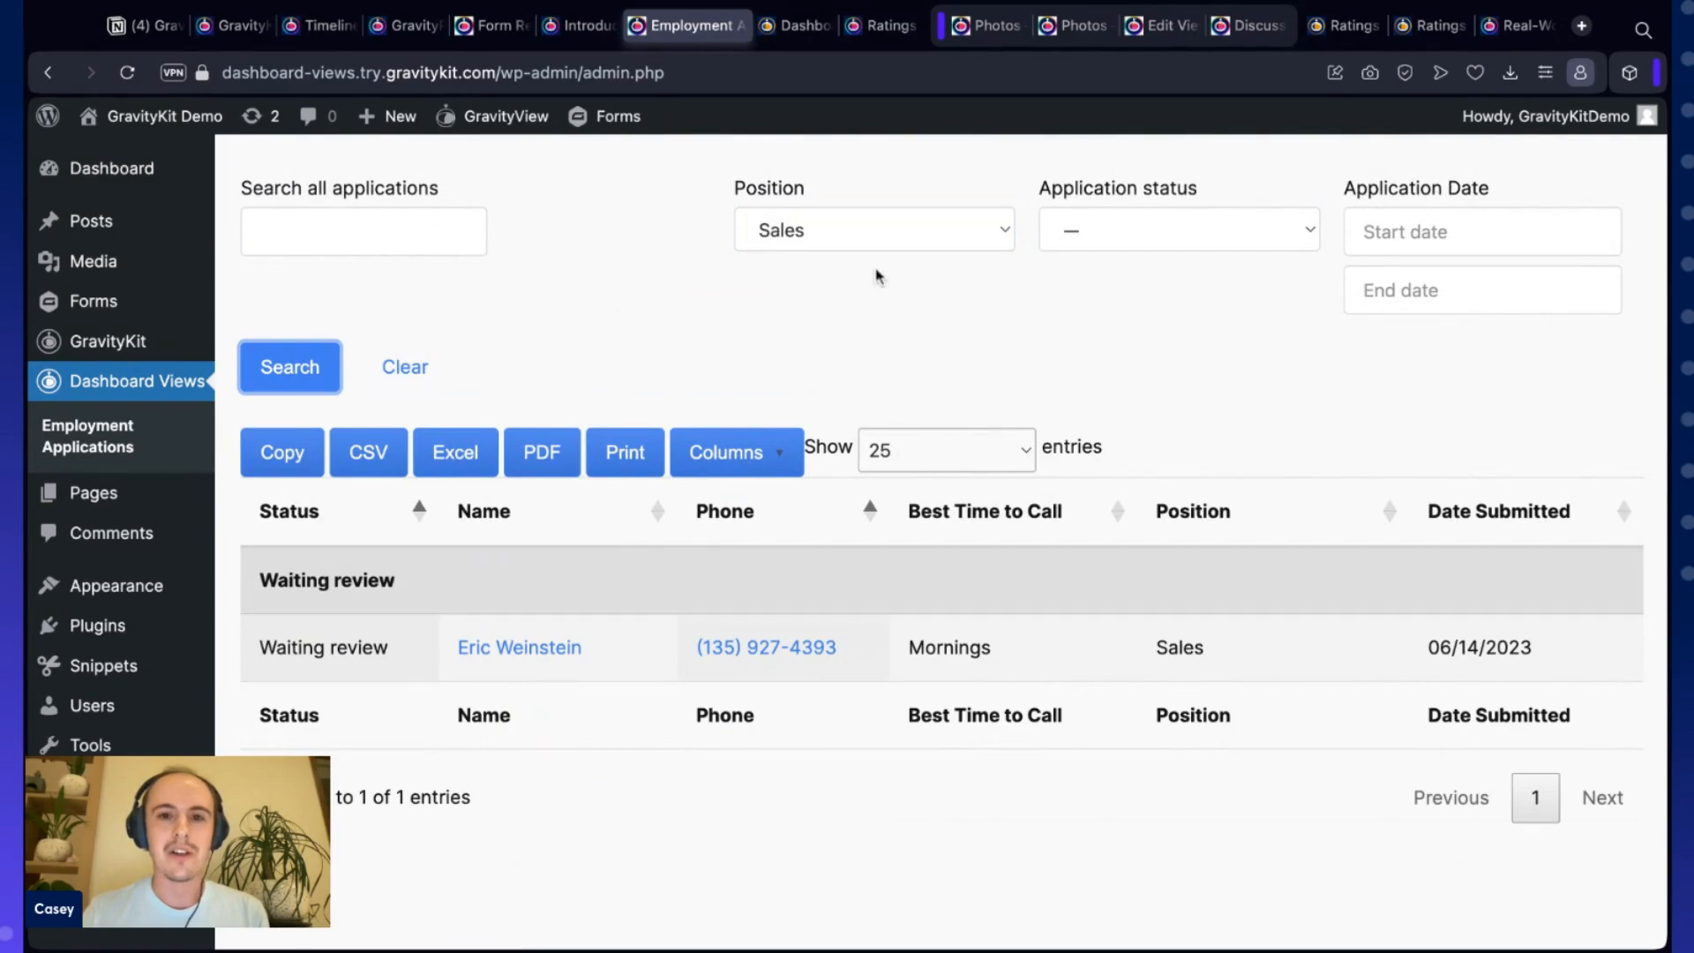
# Reset the Position filter to blank and rerun the search to list all applications
pyautogui.click(912, 240)
pyautogui.click(912, 241)
pyautogui.click(912, 241)
pyautogui.click(323, 368)
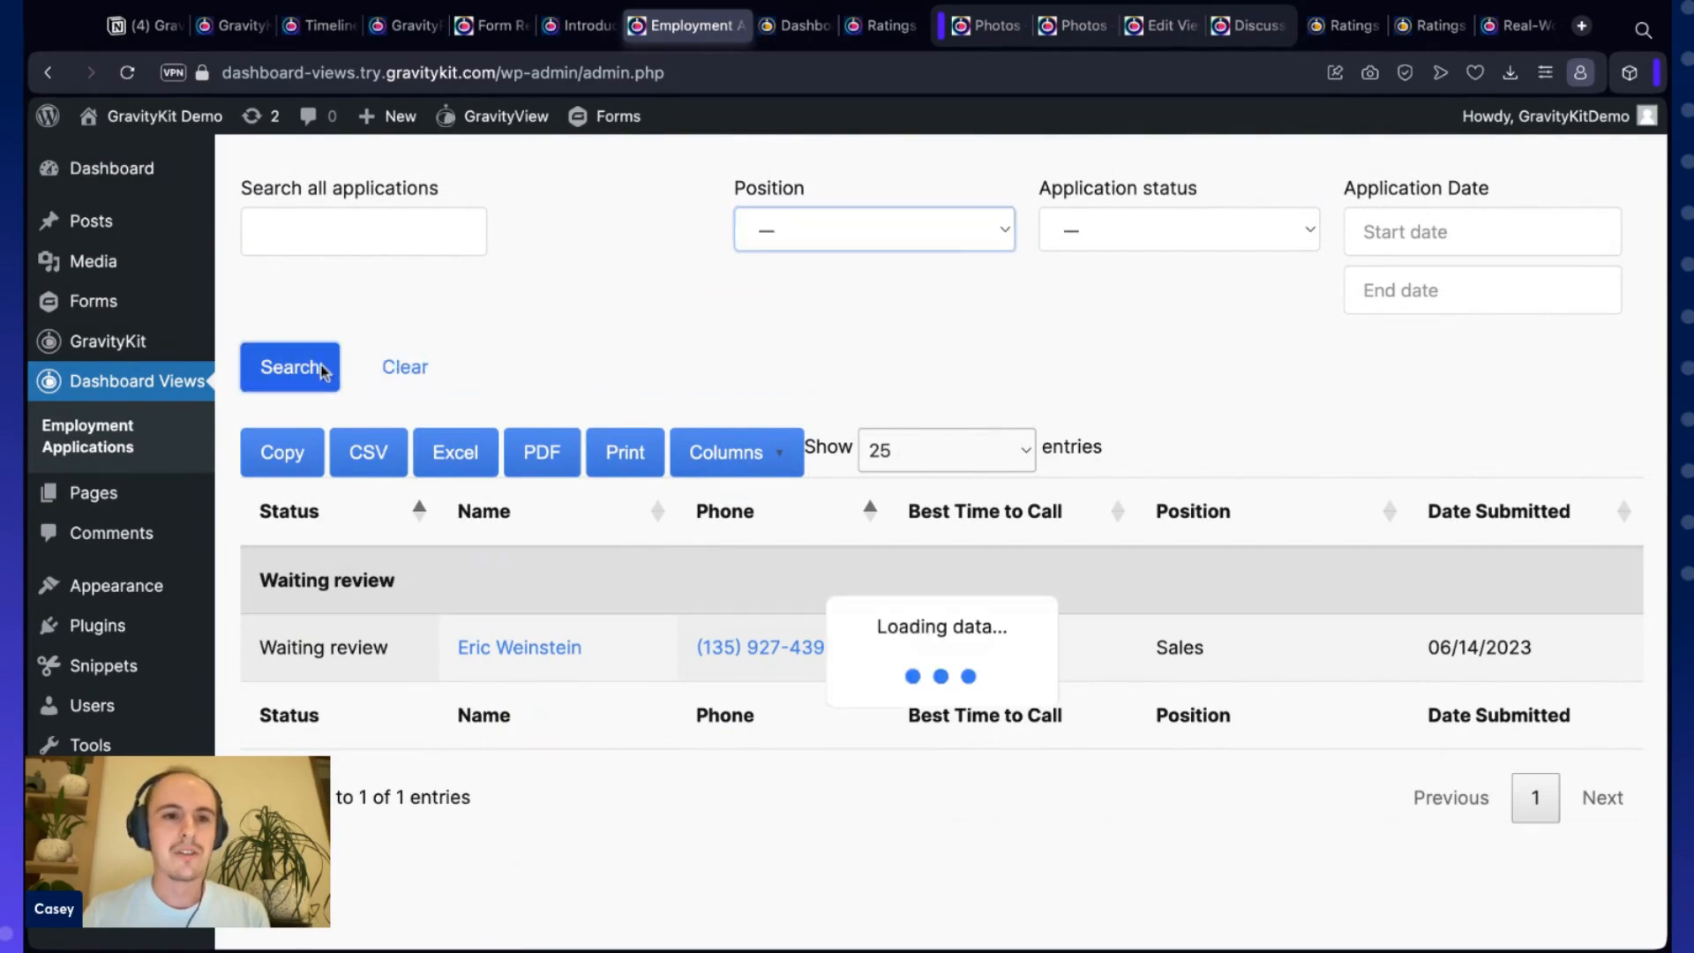
# Sort the applications table by Best Time to Call, and re-sort it by Name
pyautogui.scroll(-2, 799, 402)
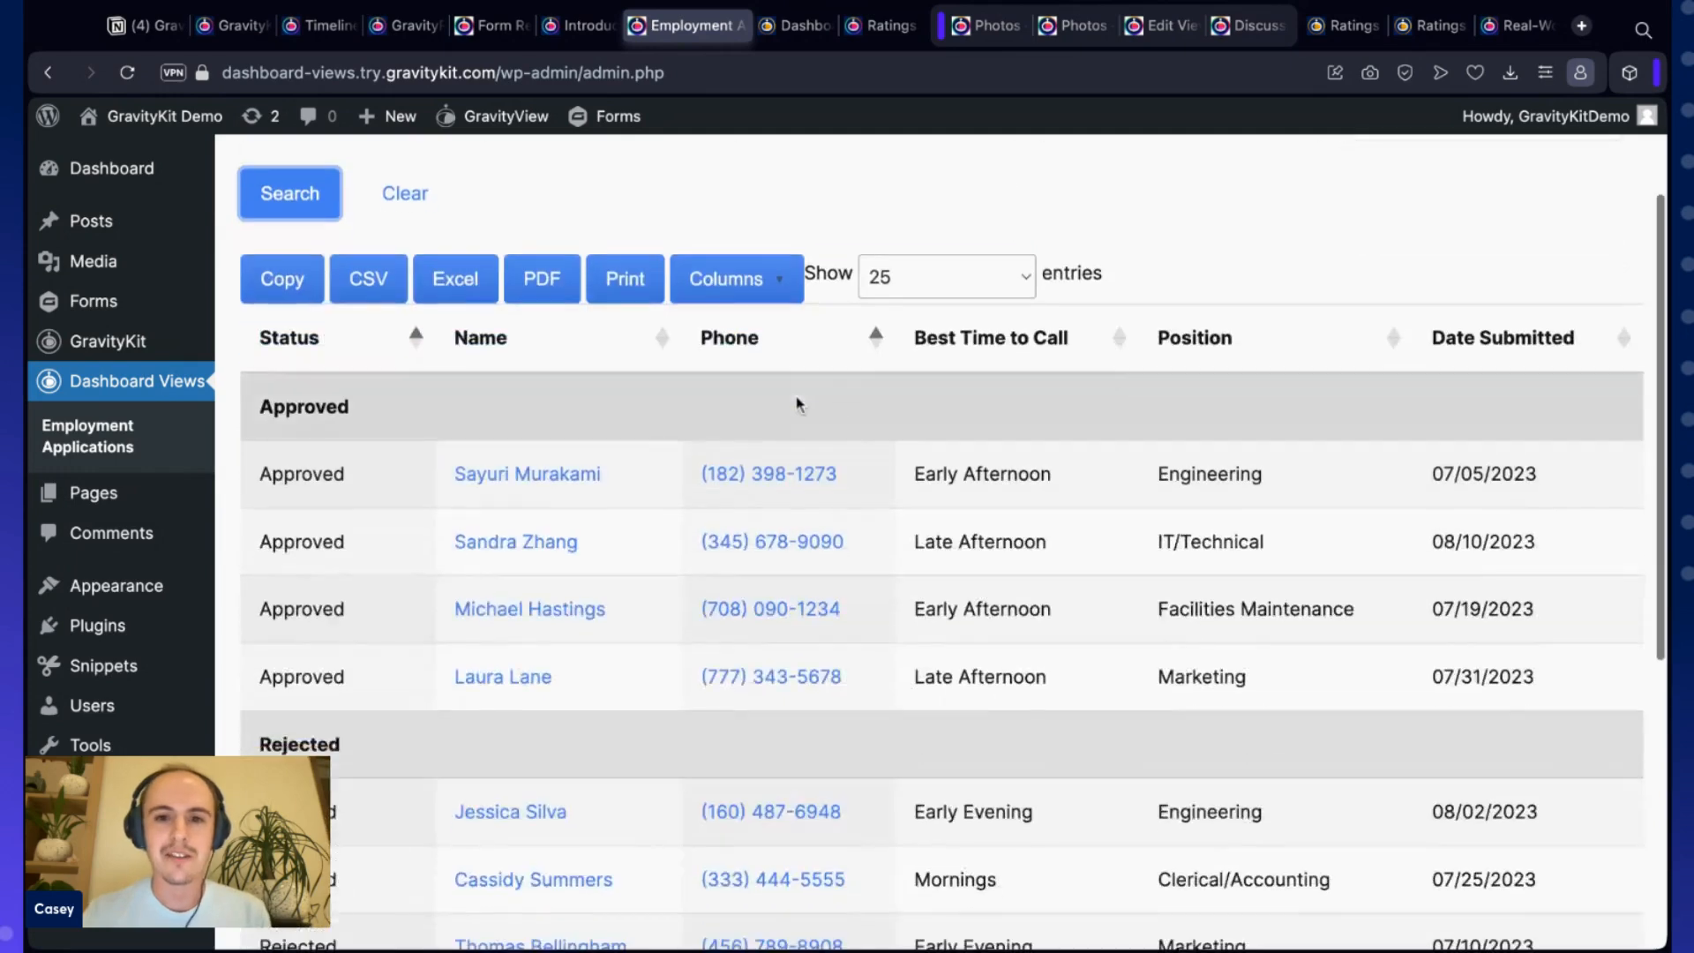
pyautogui.click(967, 353)
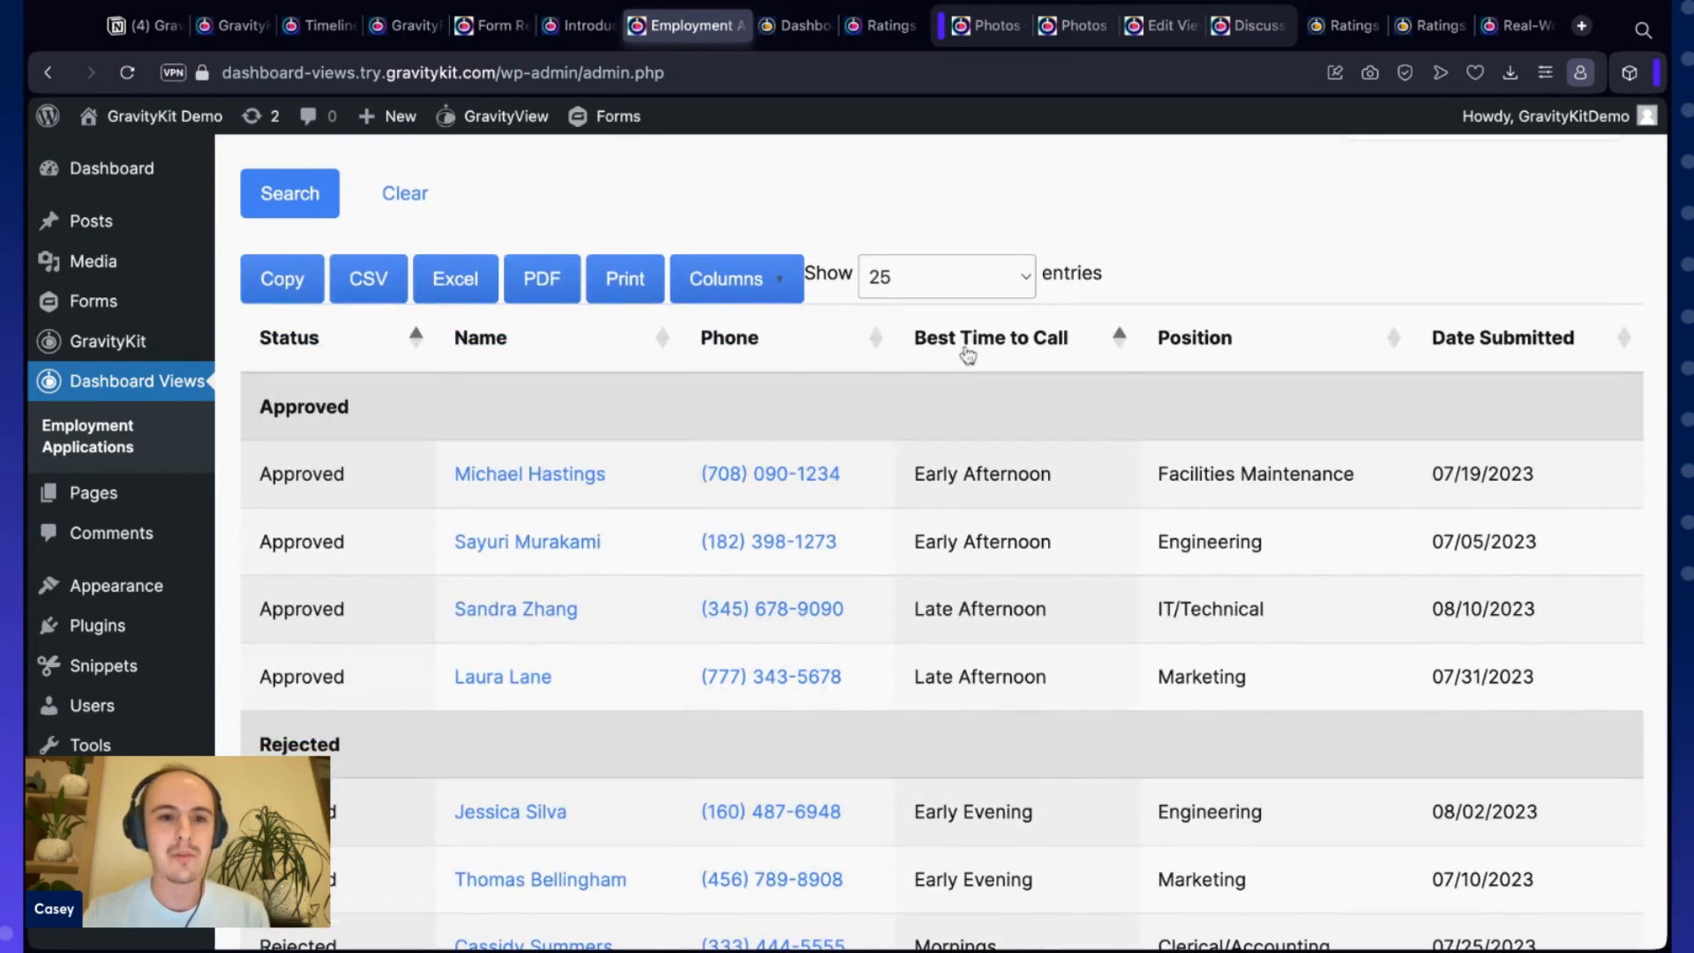
pyautogui.click(497, 338)
pyautogui.scroll(-1, 529, 393)
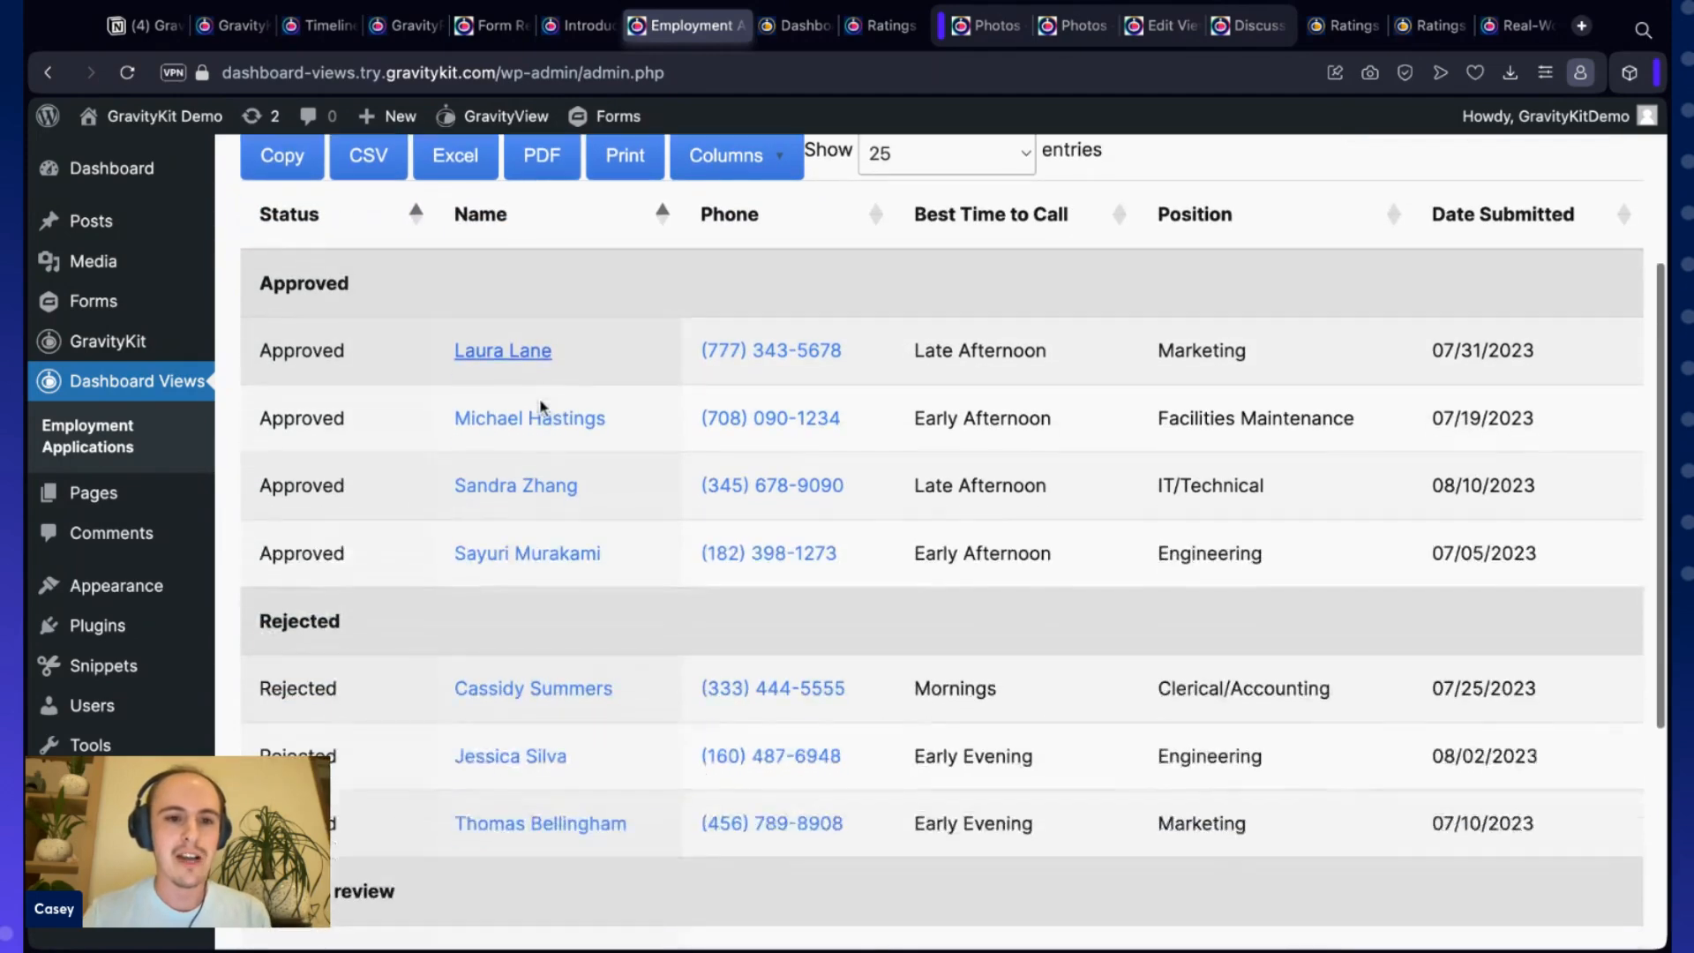
# Open the approved IT/Technical applicant's entry and read through its details down to the terms and conditions
pyautogui.click(535, 494)
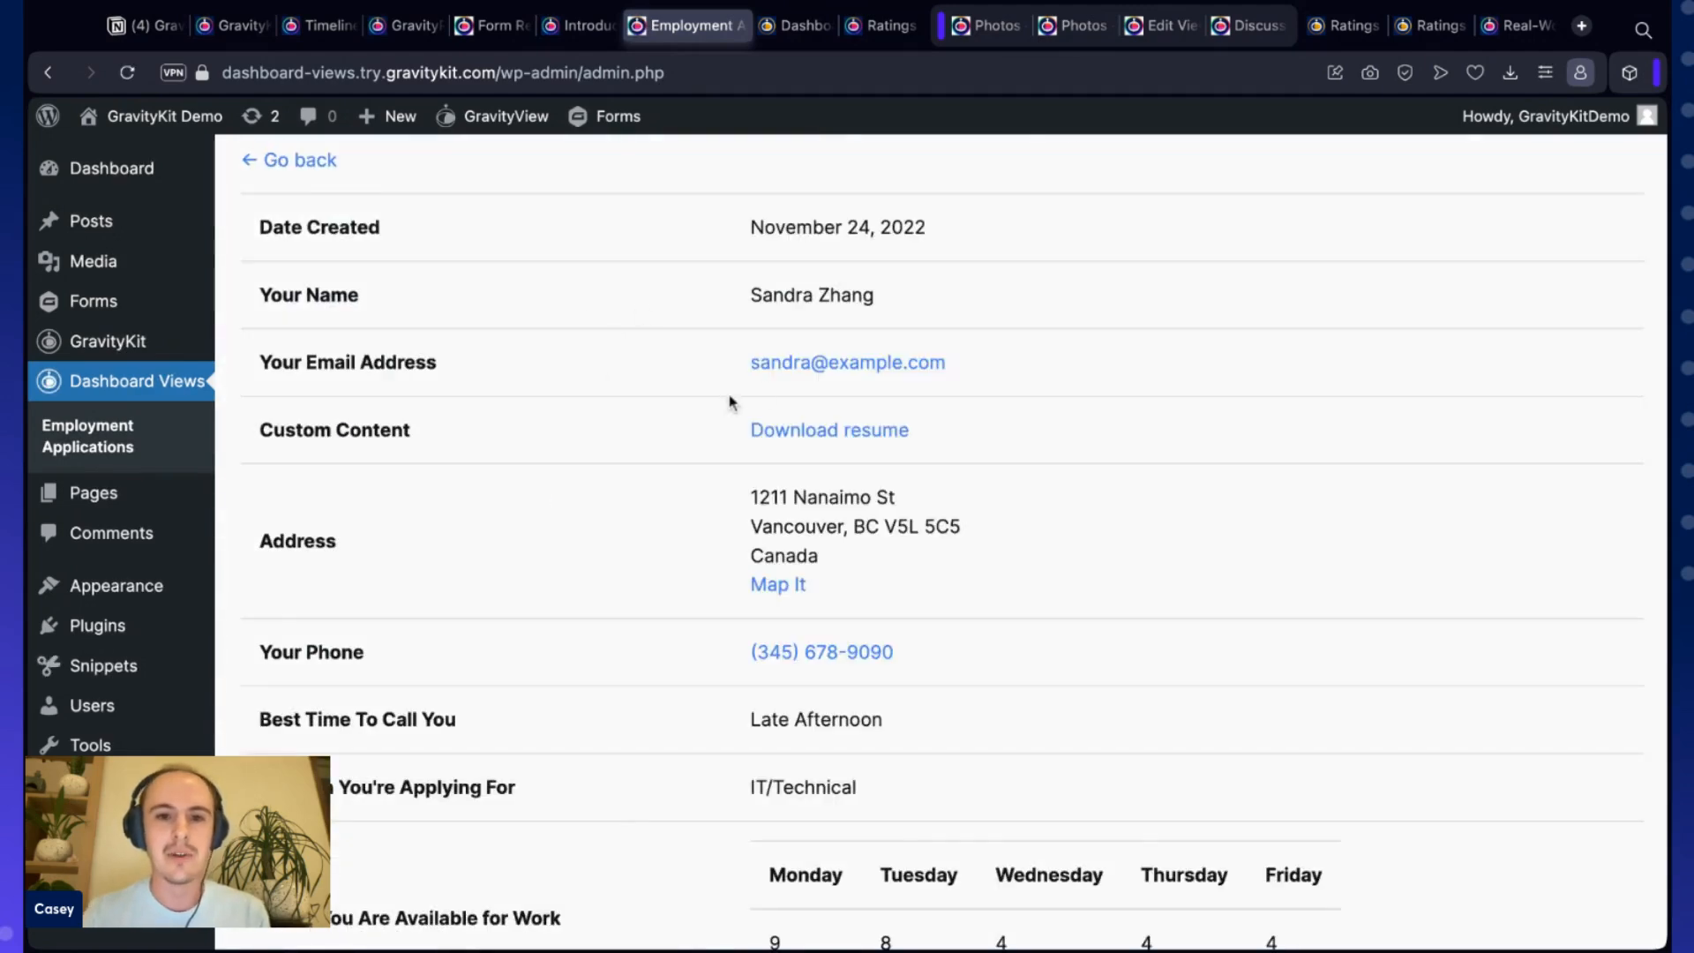
pyautogui.scroll(-6, 718, 381)
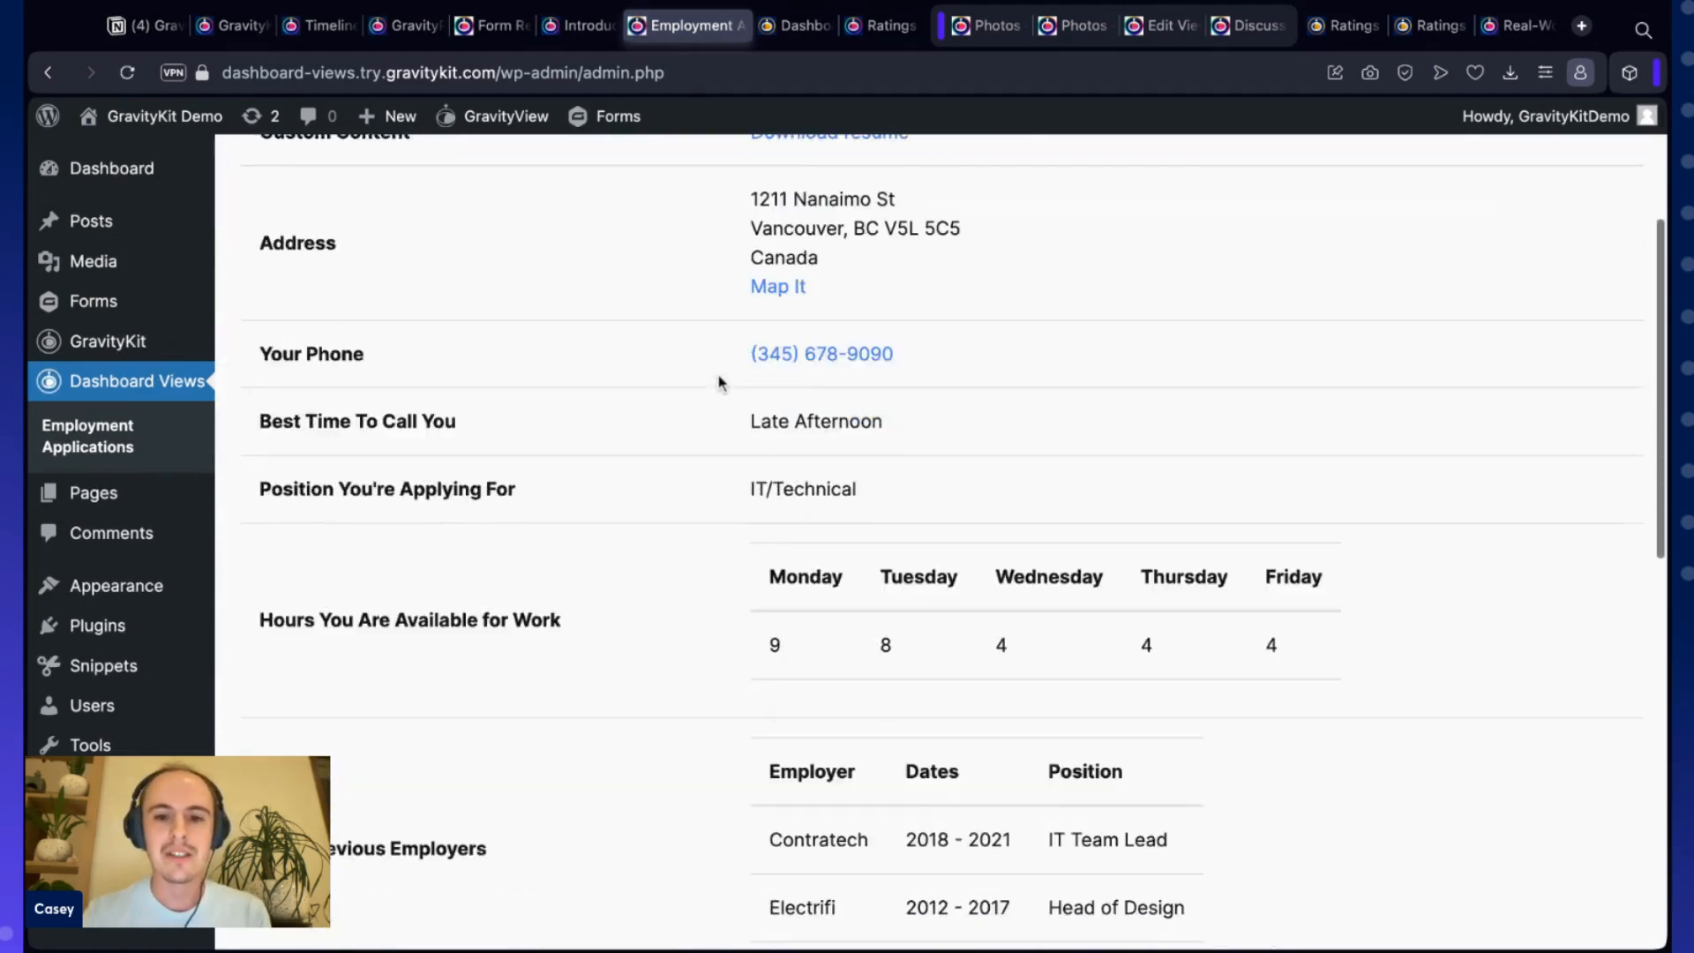
pyautogui.scroll(-7, 953, 536)
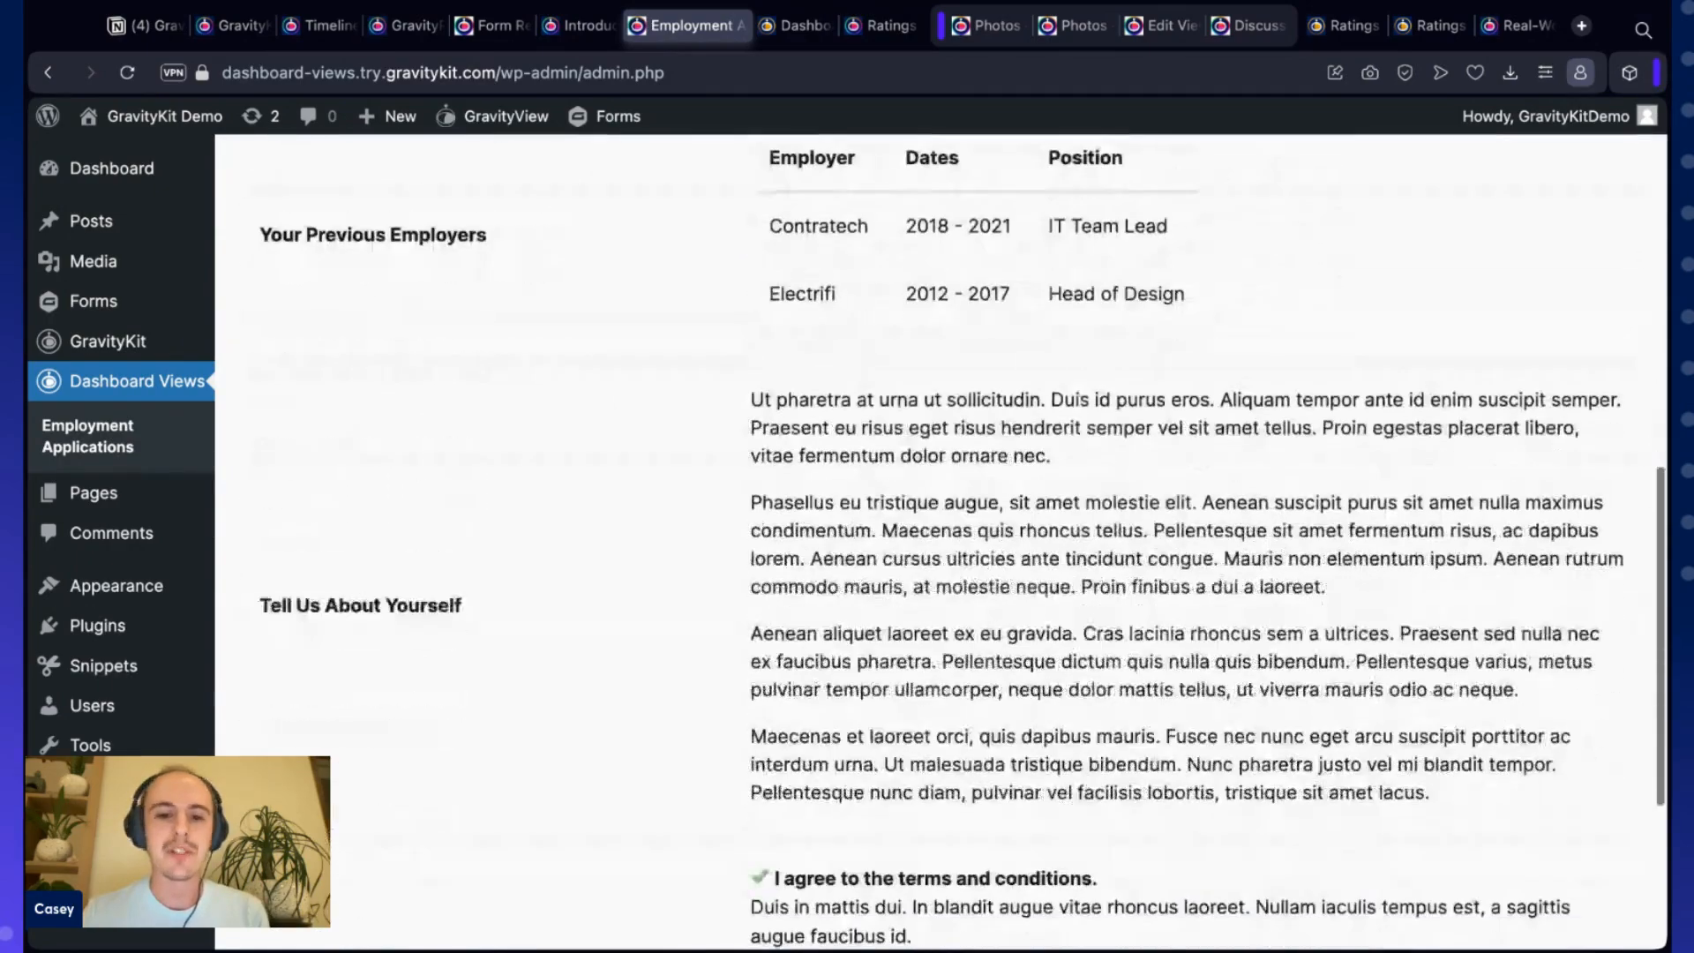
pyautogui.scroll(-2, 940, 536)
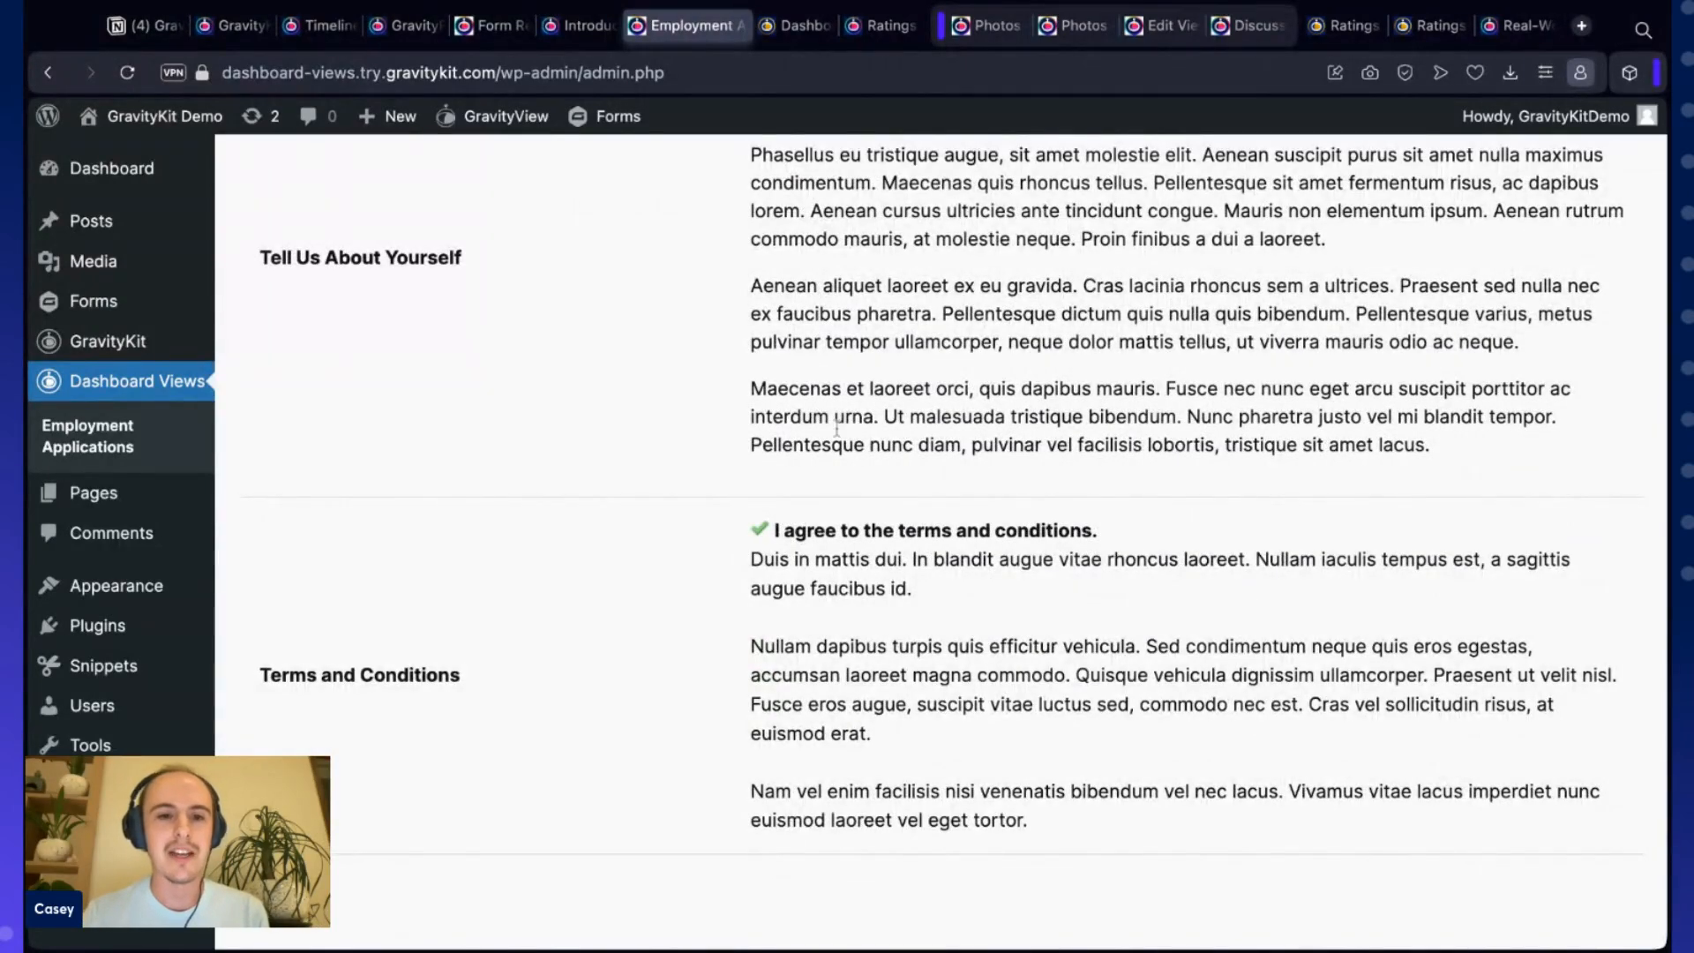
pyautogui.scroll(3, 706, 385)
pyautogui.scroll(10, 707, 386)
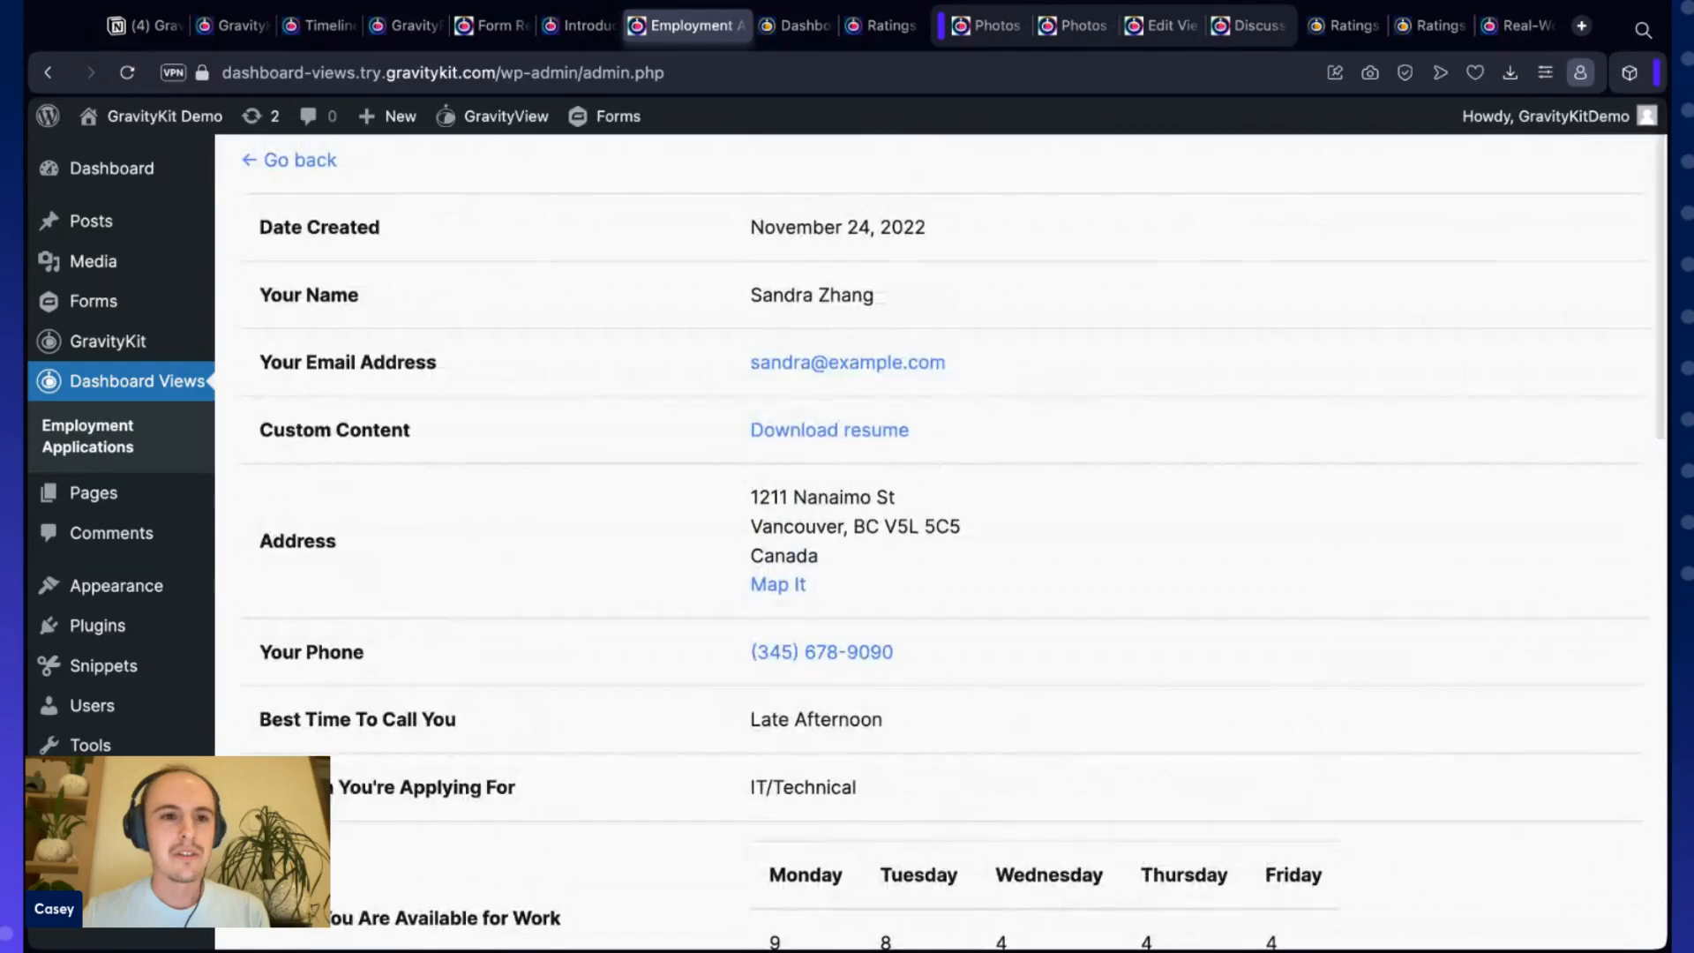
# Go back from the entry to the applications list, and open GravityView's Dashboard Views settings within the GravityKit settings for review
pyautogui.click(322, 163)
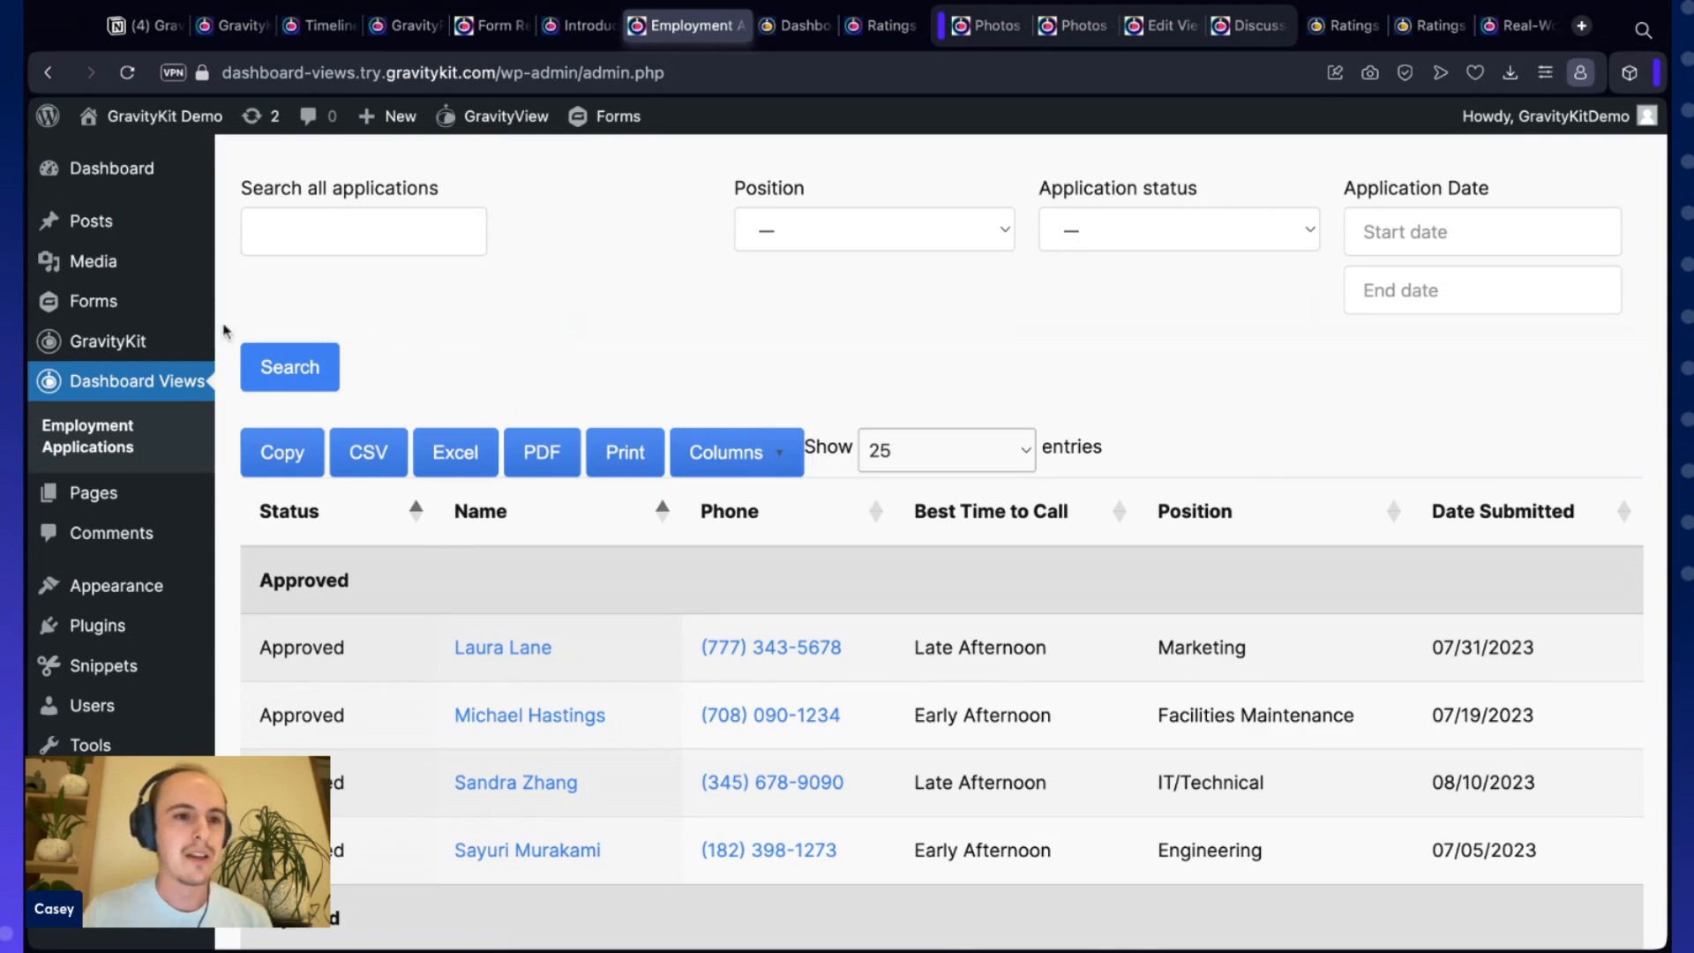
pyautogui.moveTo(150, 343)
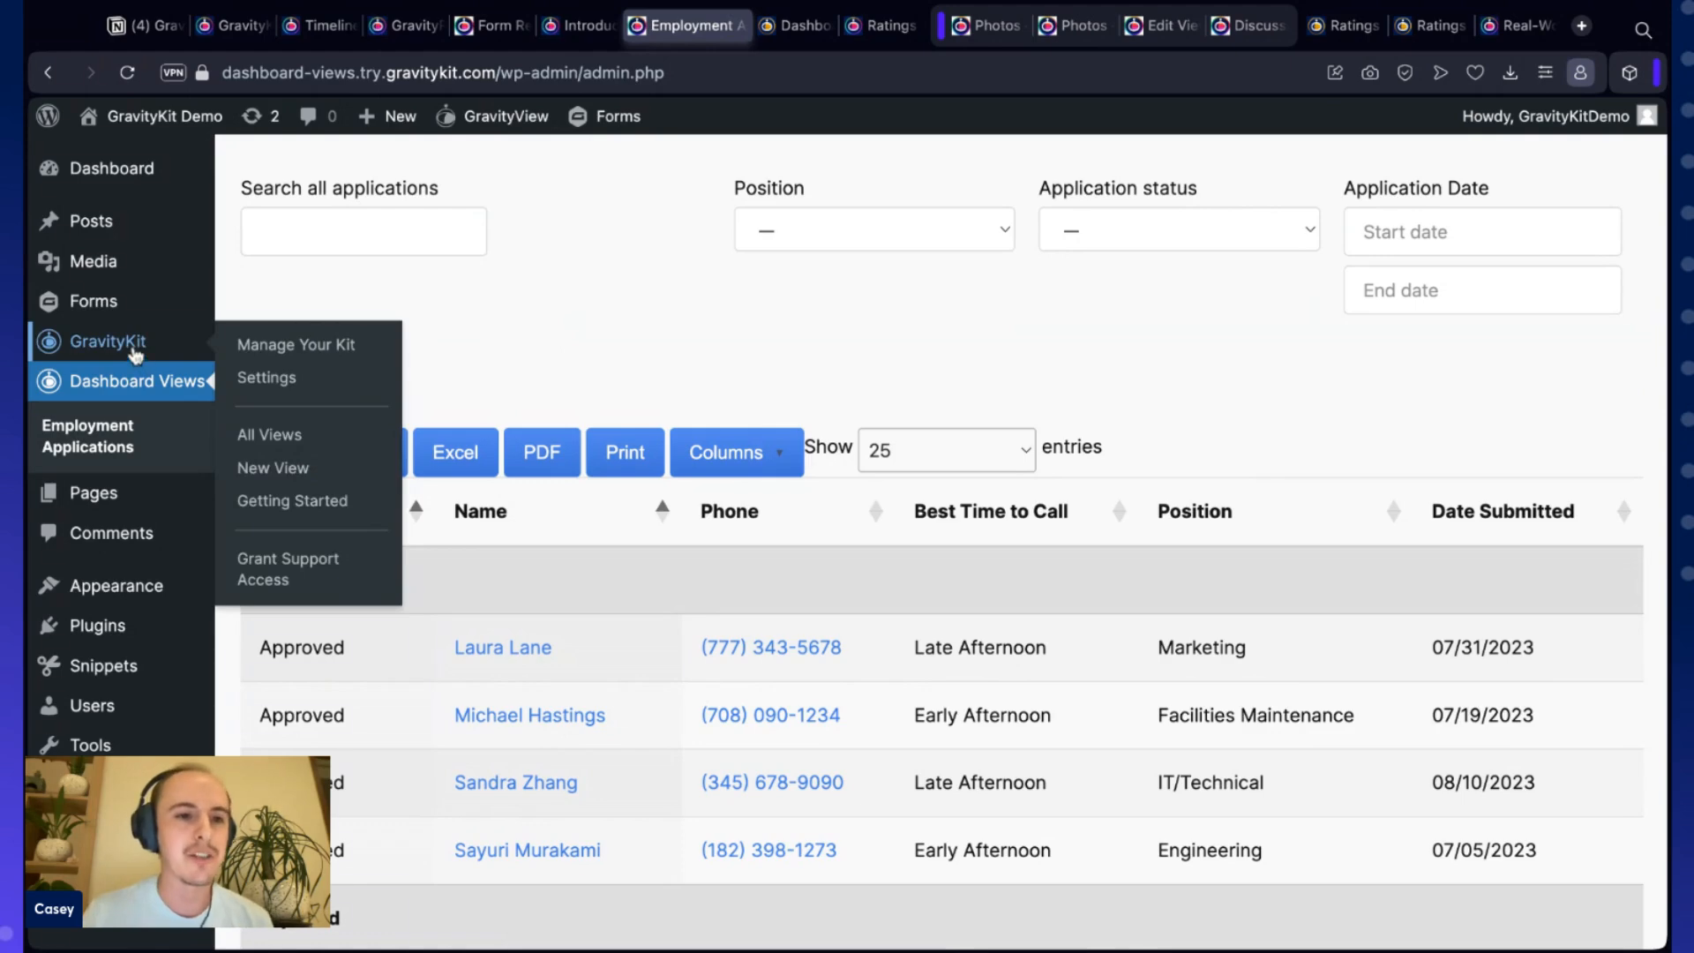
pyautogui.click(286, 382)
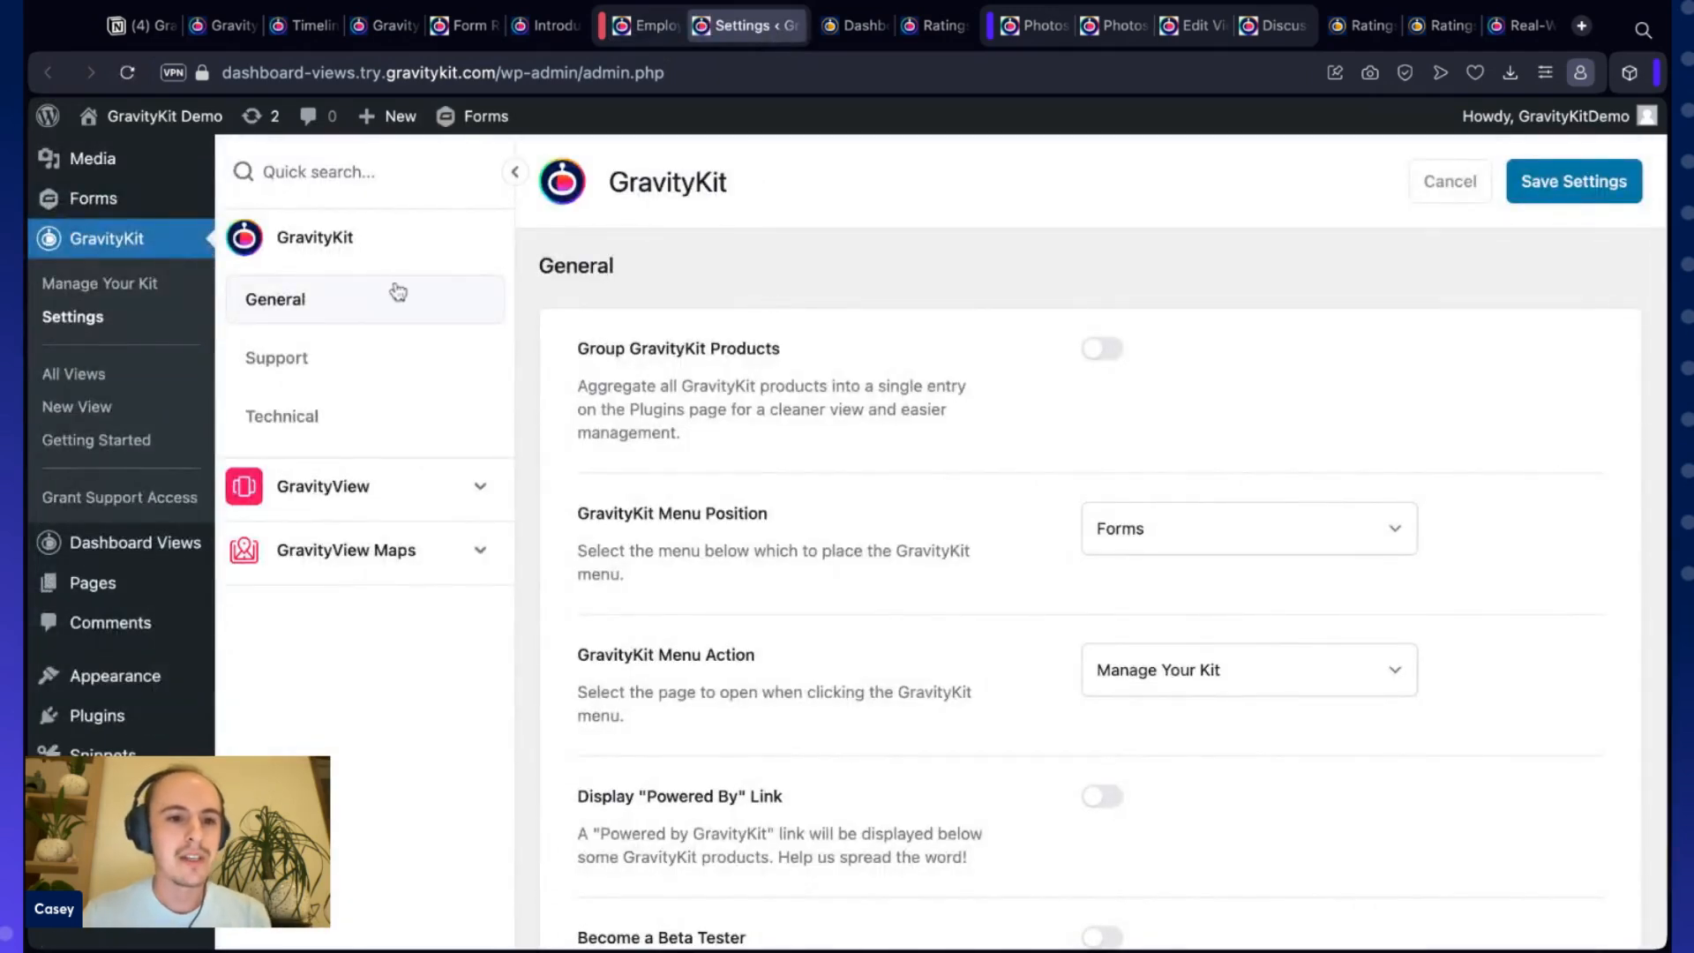
pyautogui.click(385, 494)
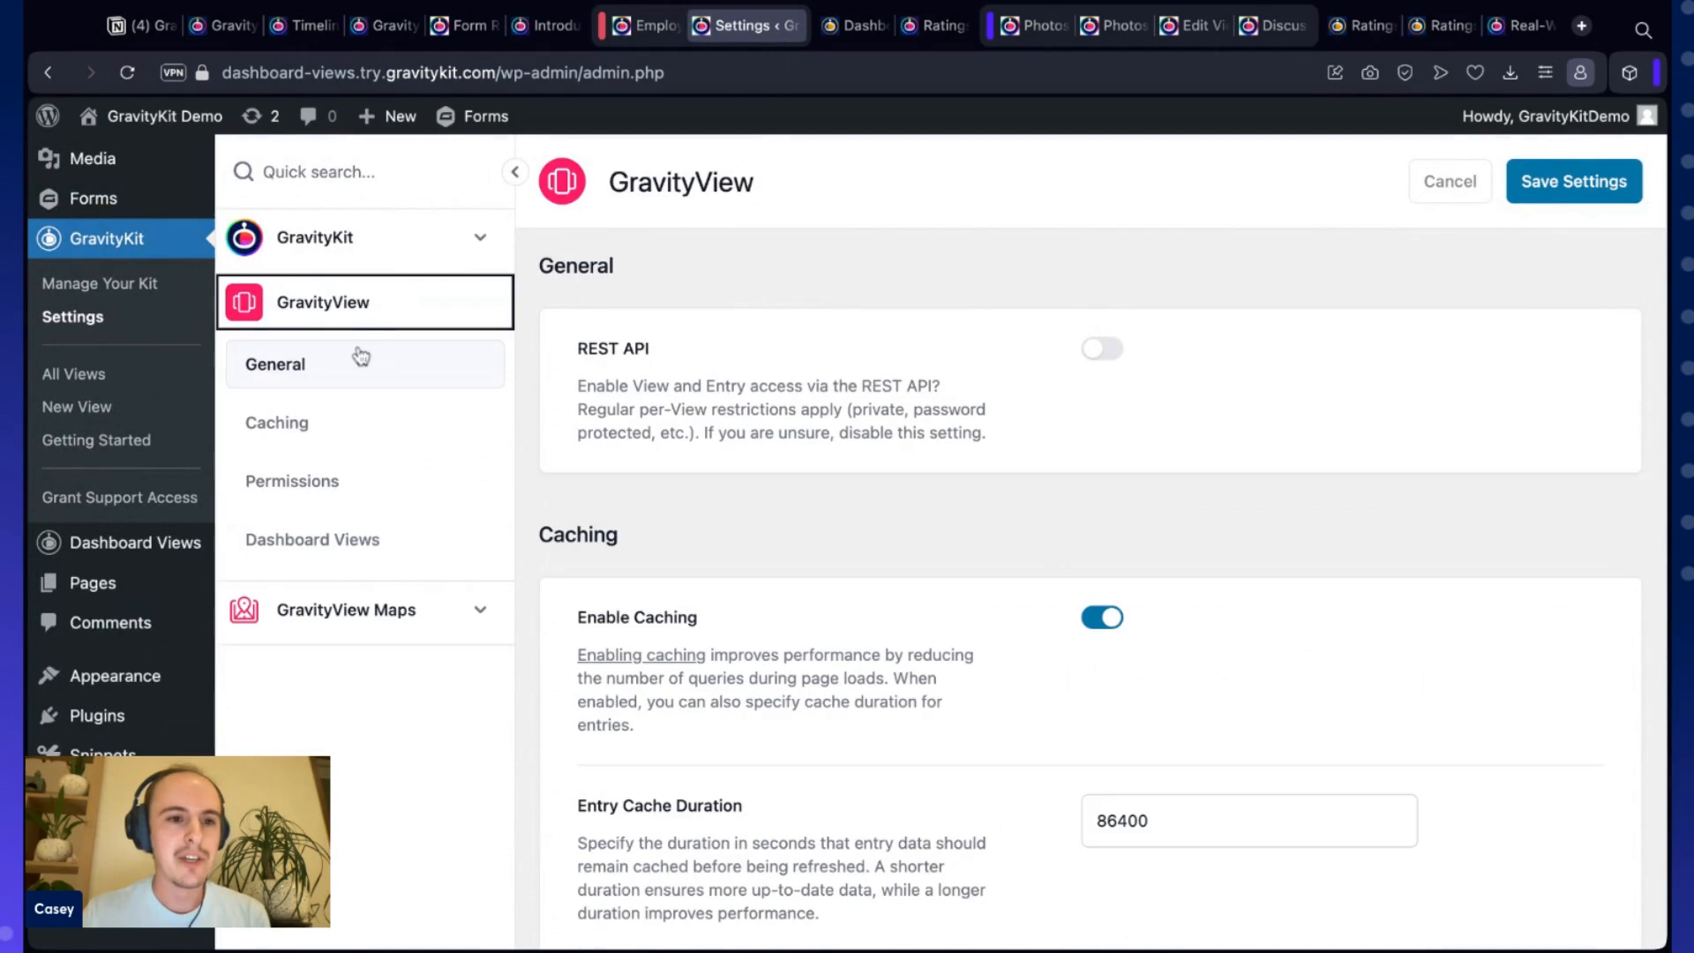
pyautogui.click(384, 542)
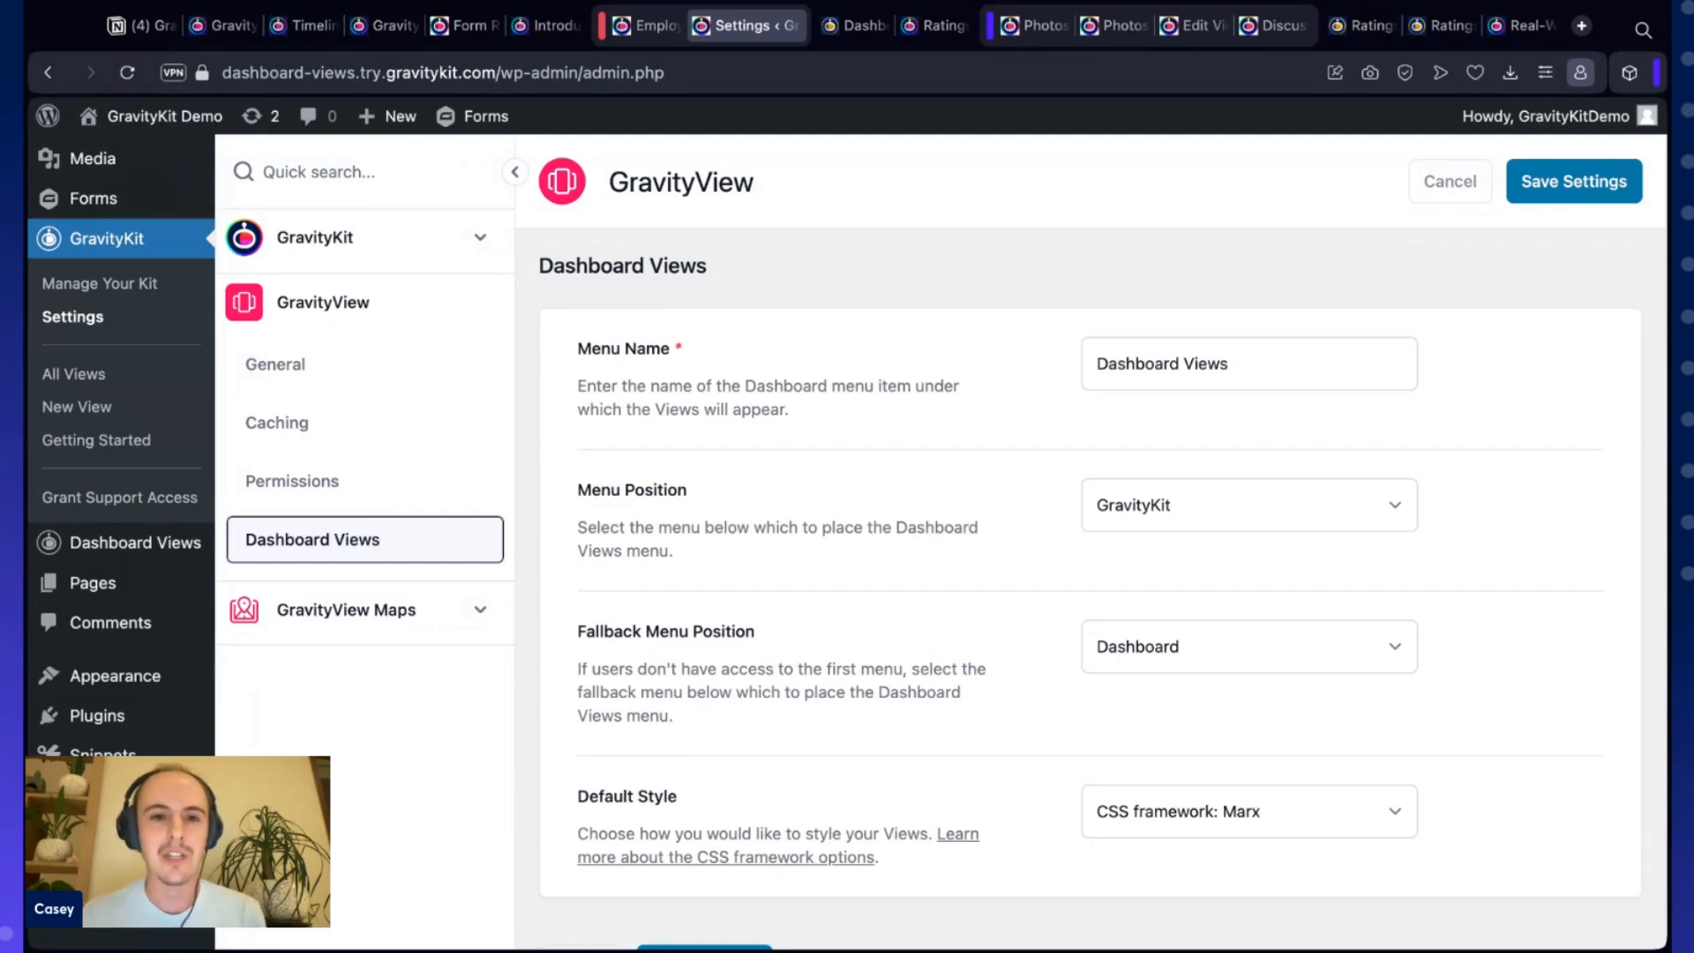
pyautogui.scroll(-1, 882, 360)
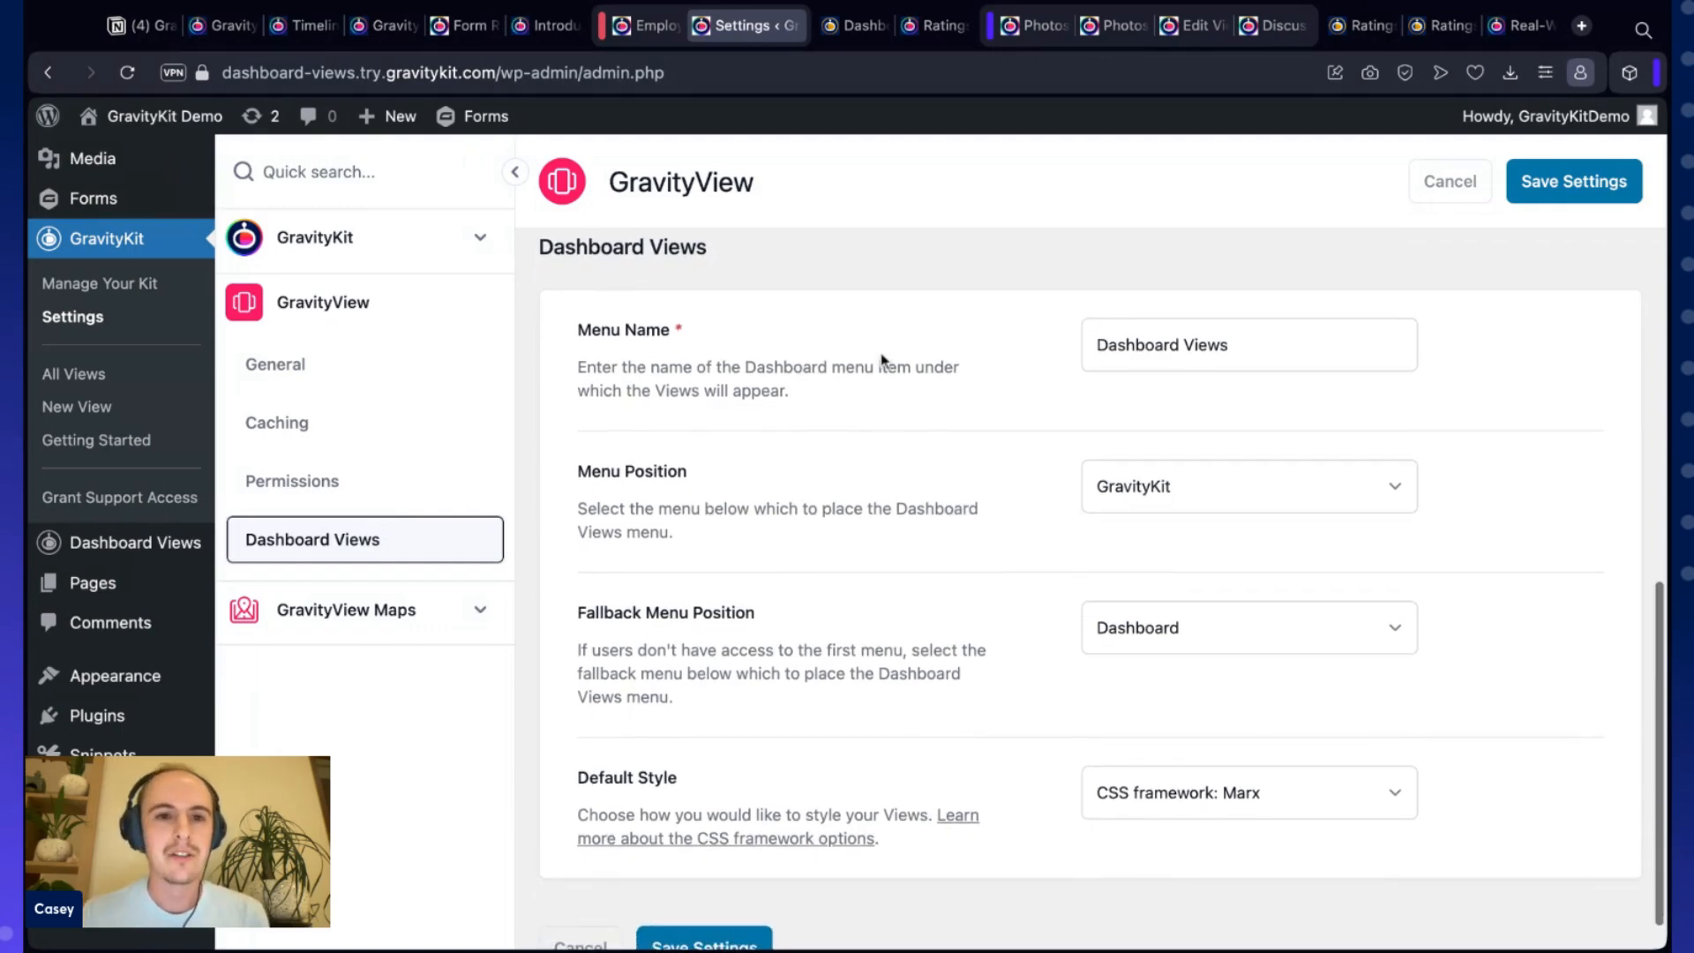
pyautogui.scroll(-2, 1129, 291)
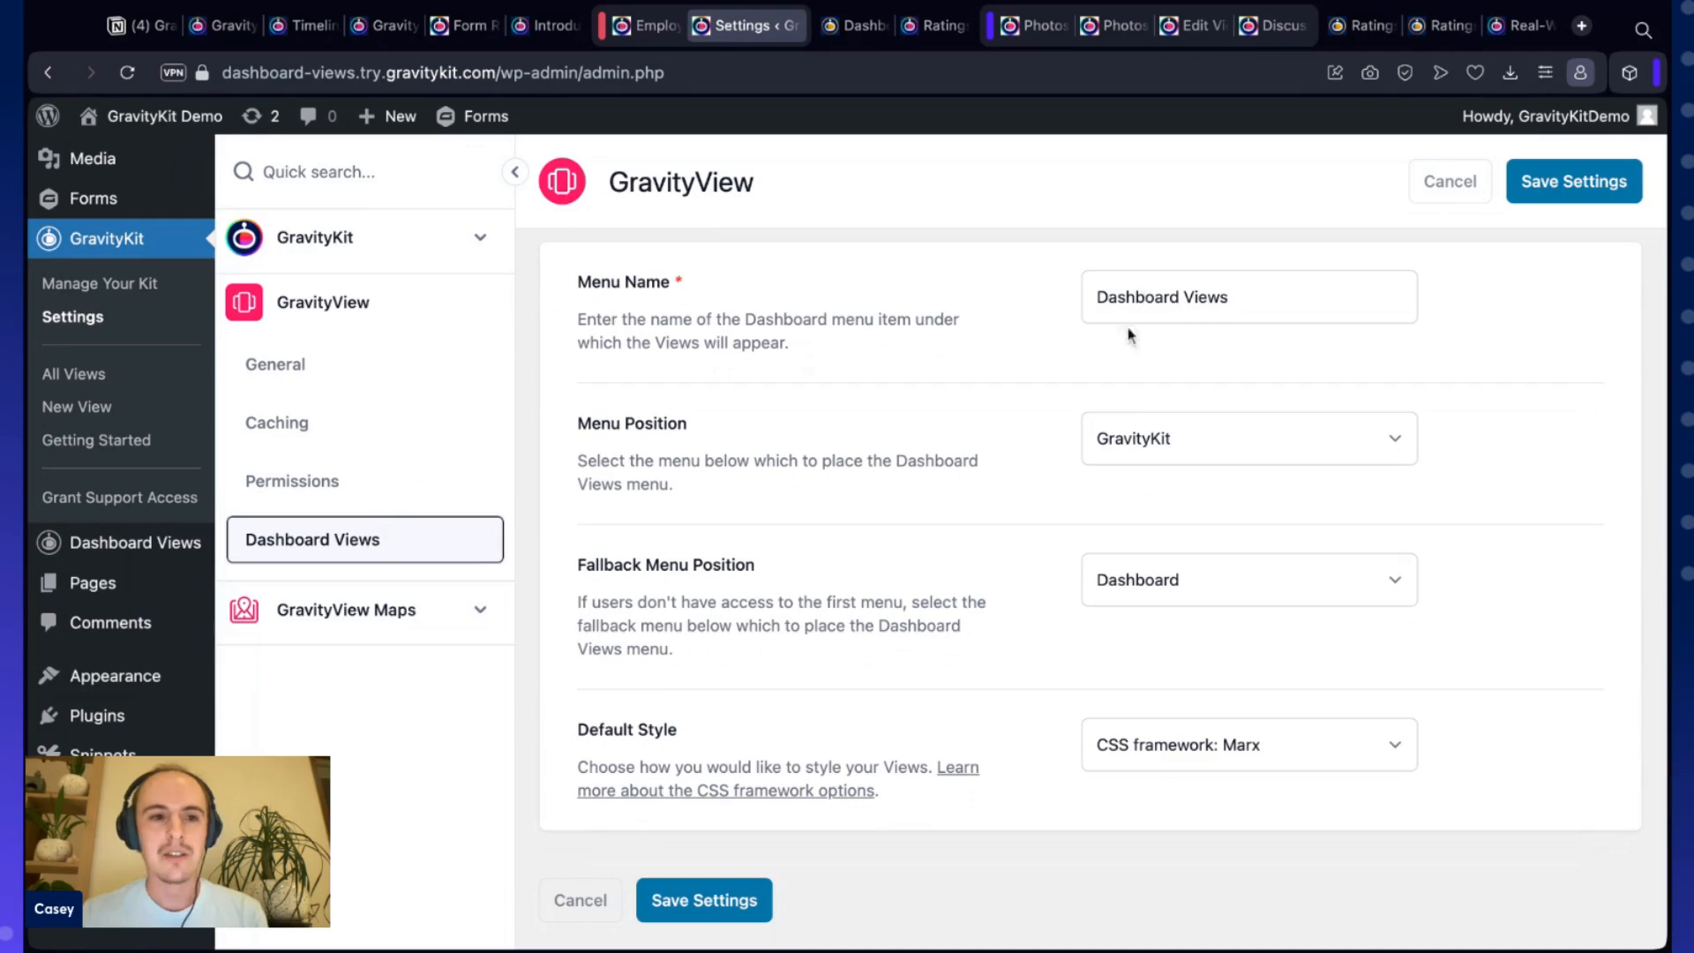
pyautogui.moveTo(188, 554)
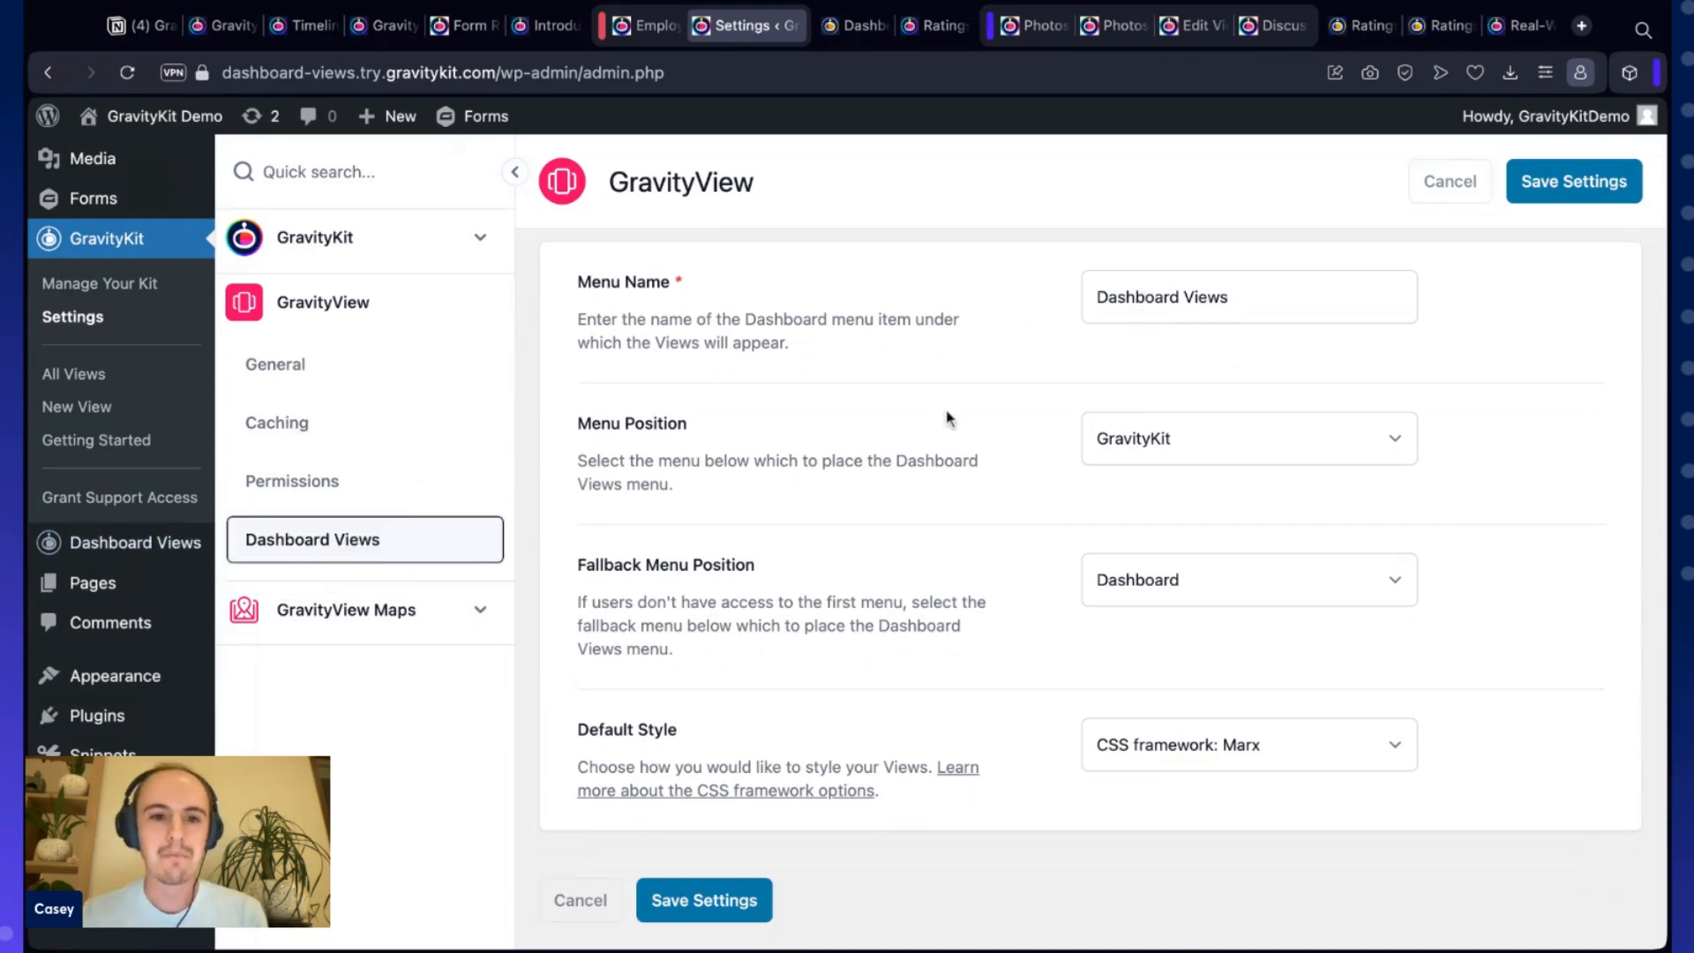
pyautogui.scroll(-1, 941, 416)
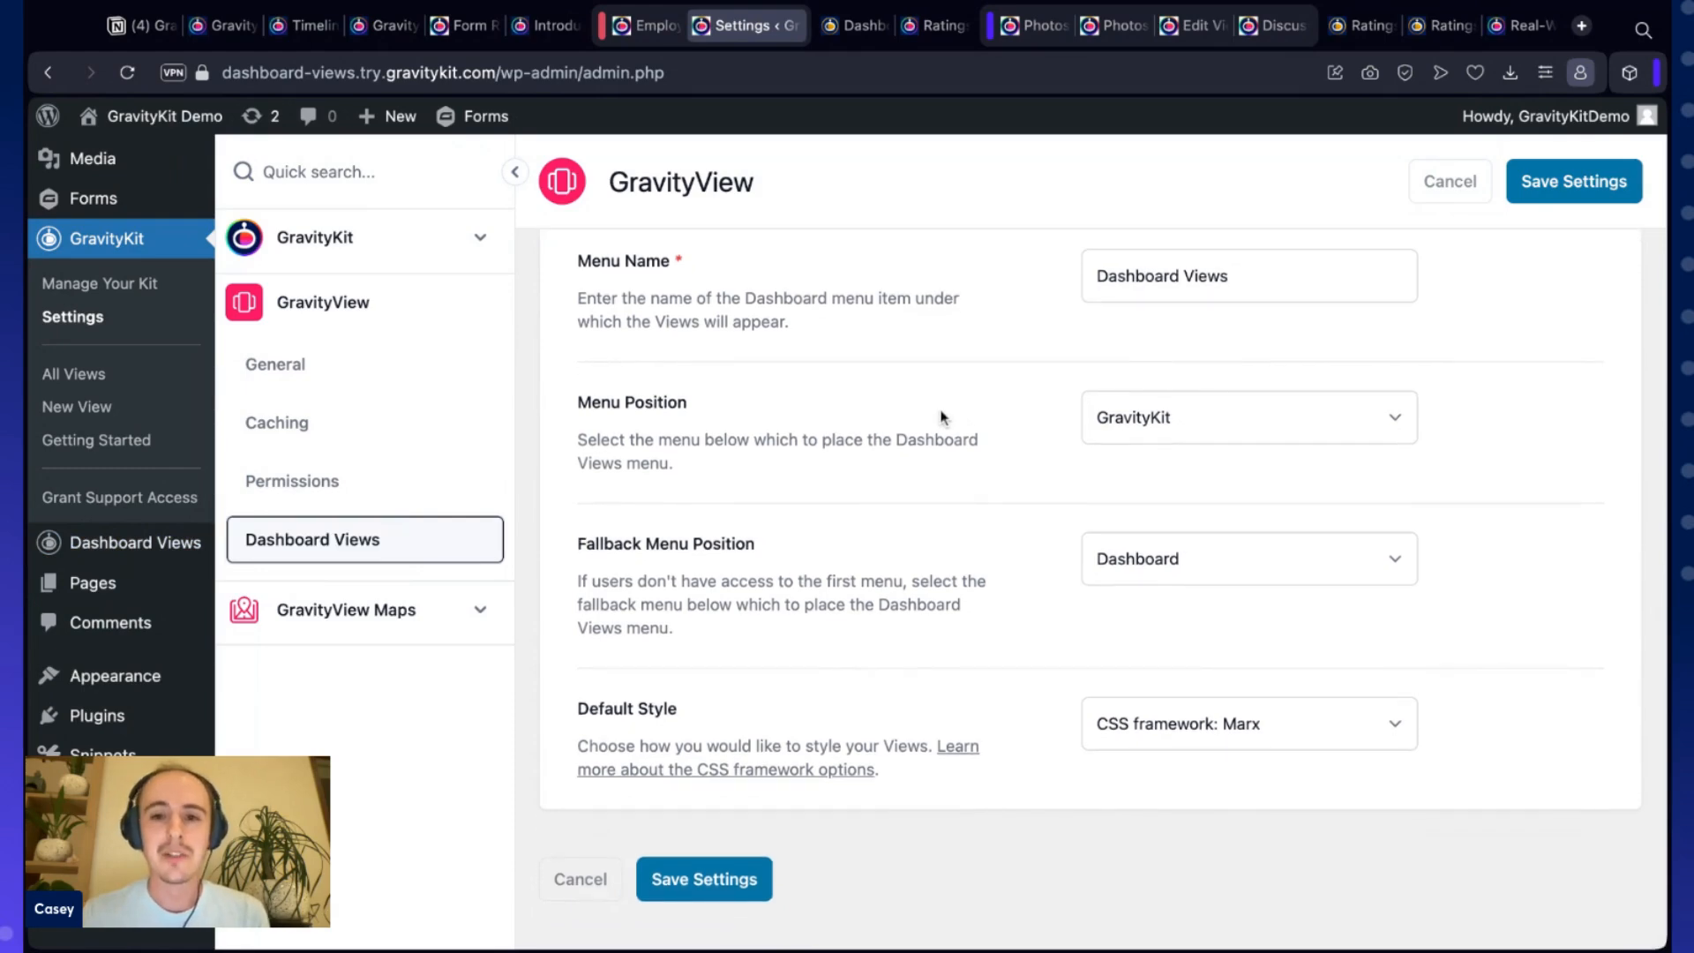
pyautogui.scroll(-1, 1015, 417)
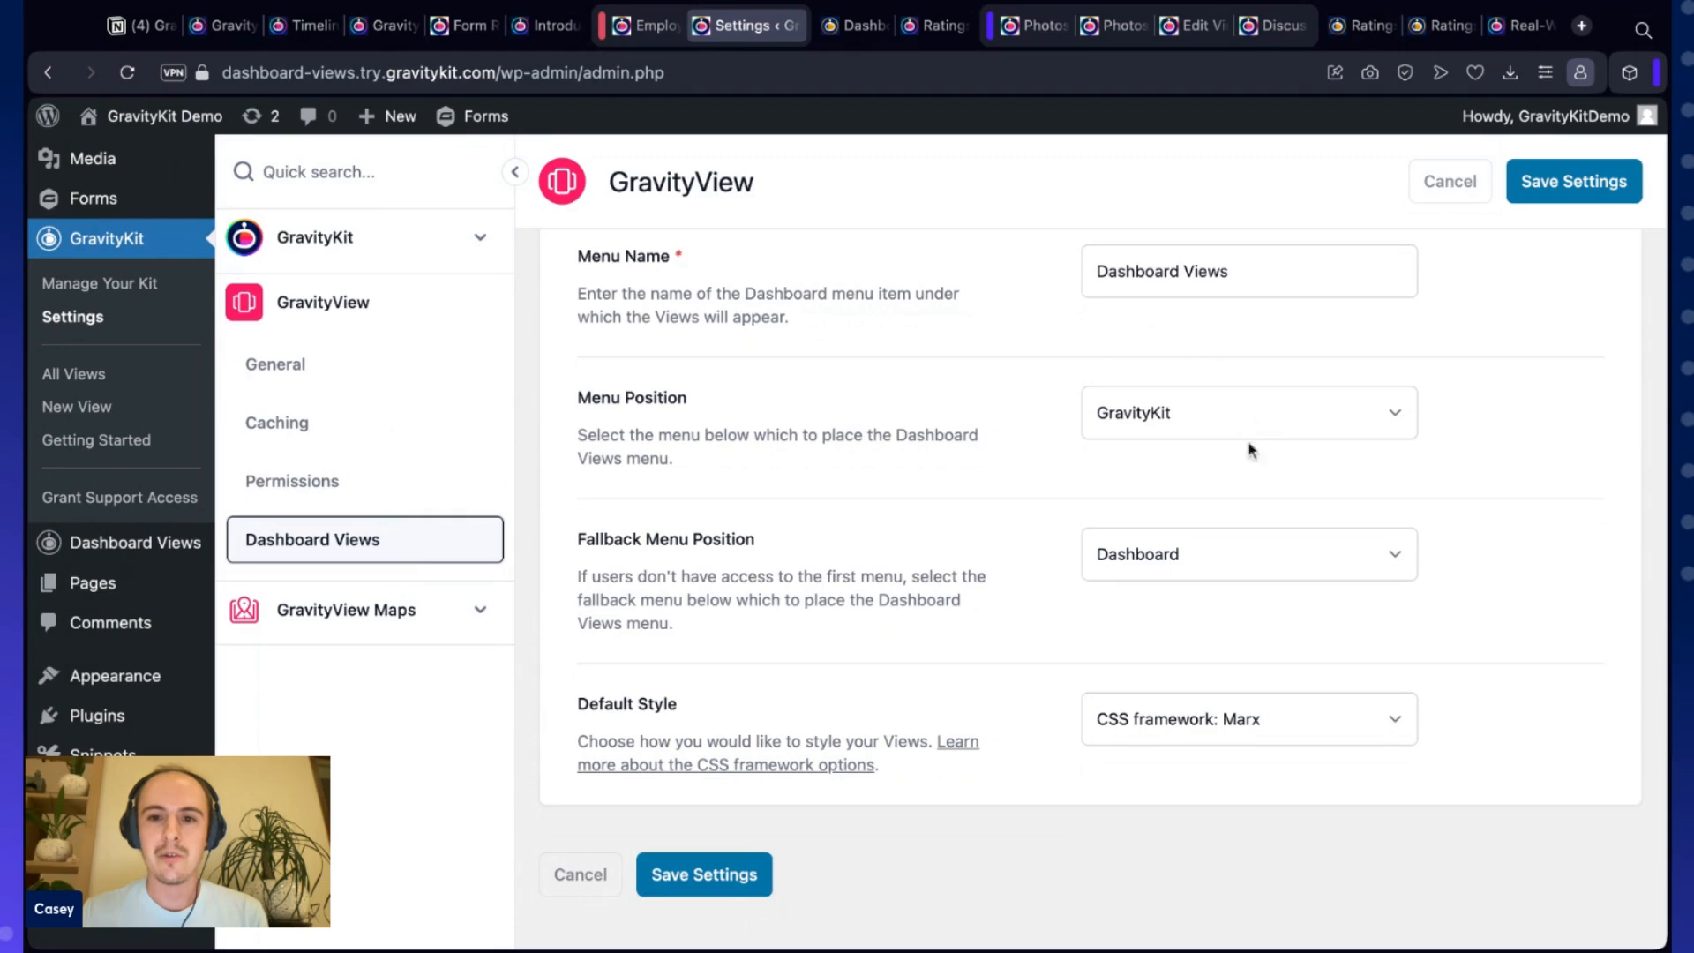
# Try Pages and Posts as the Menu Position of the Dashboard Views menu, and set it back to GravityKit
pyautogui.scroll(-1, 1295, 491)
pyautogui.click(1339, 389)
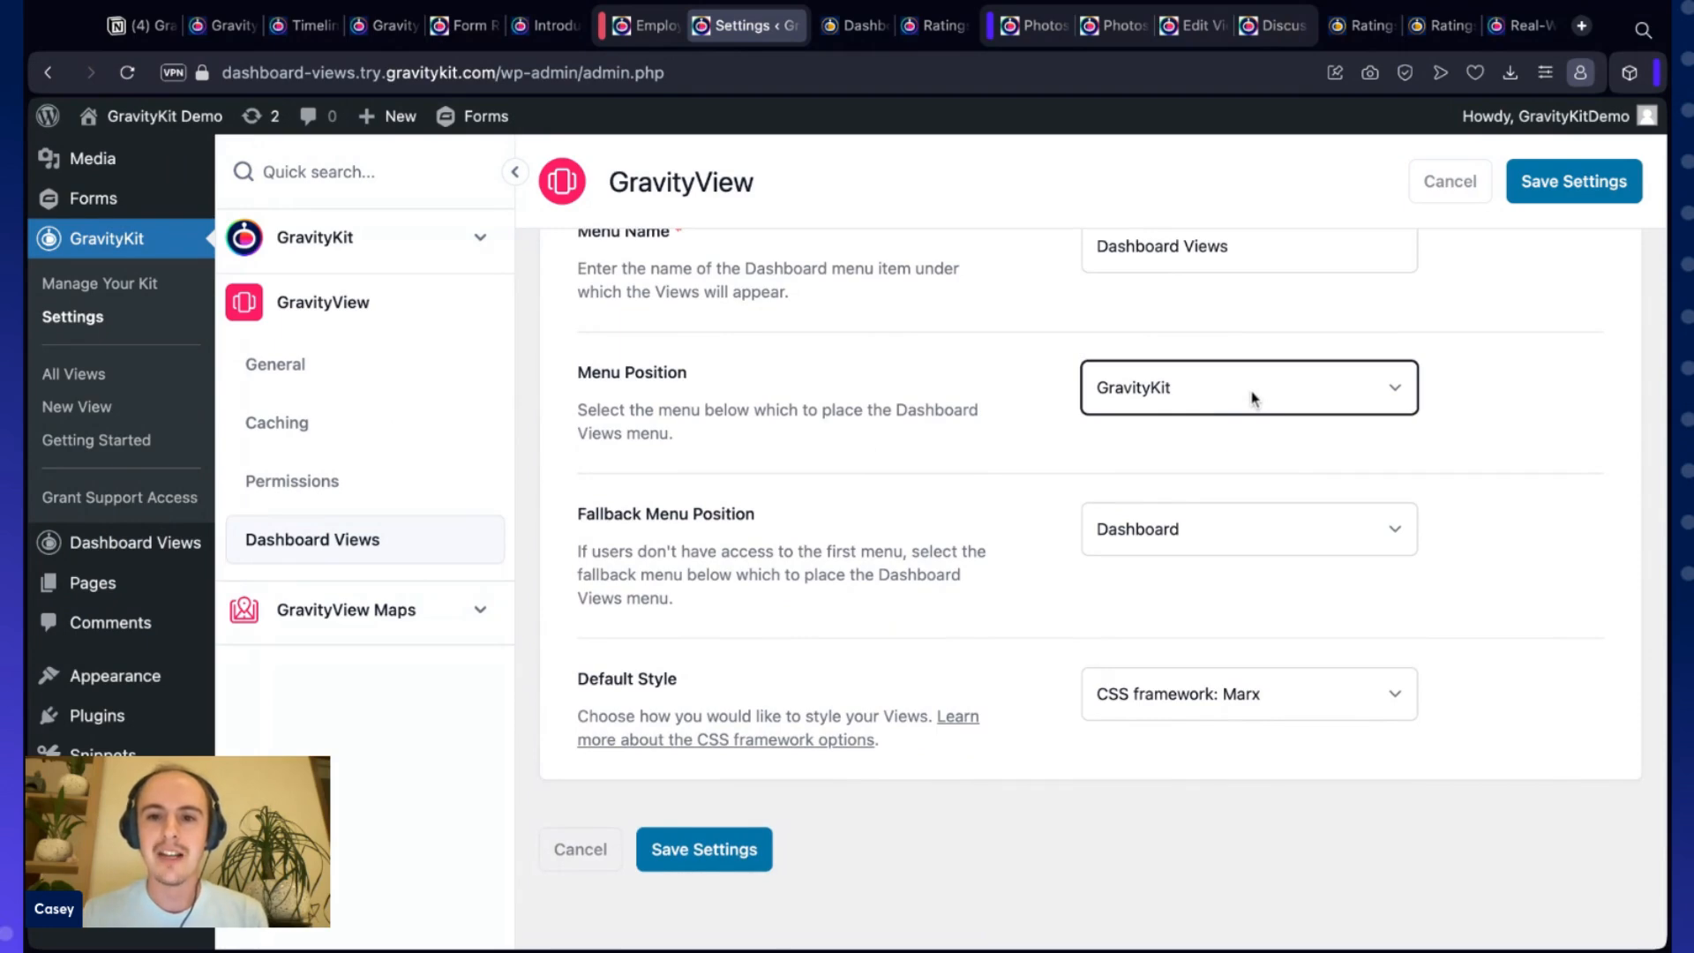
pyautogui.click(1213, 437)
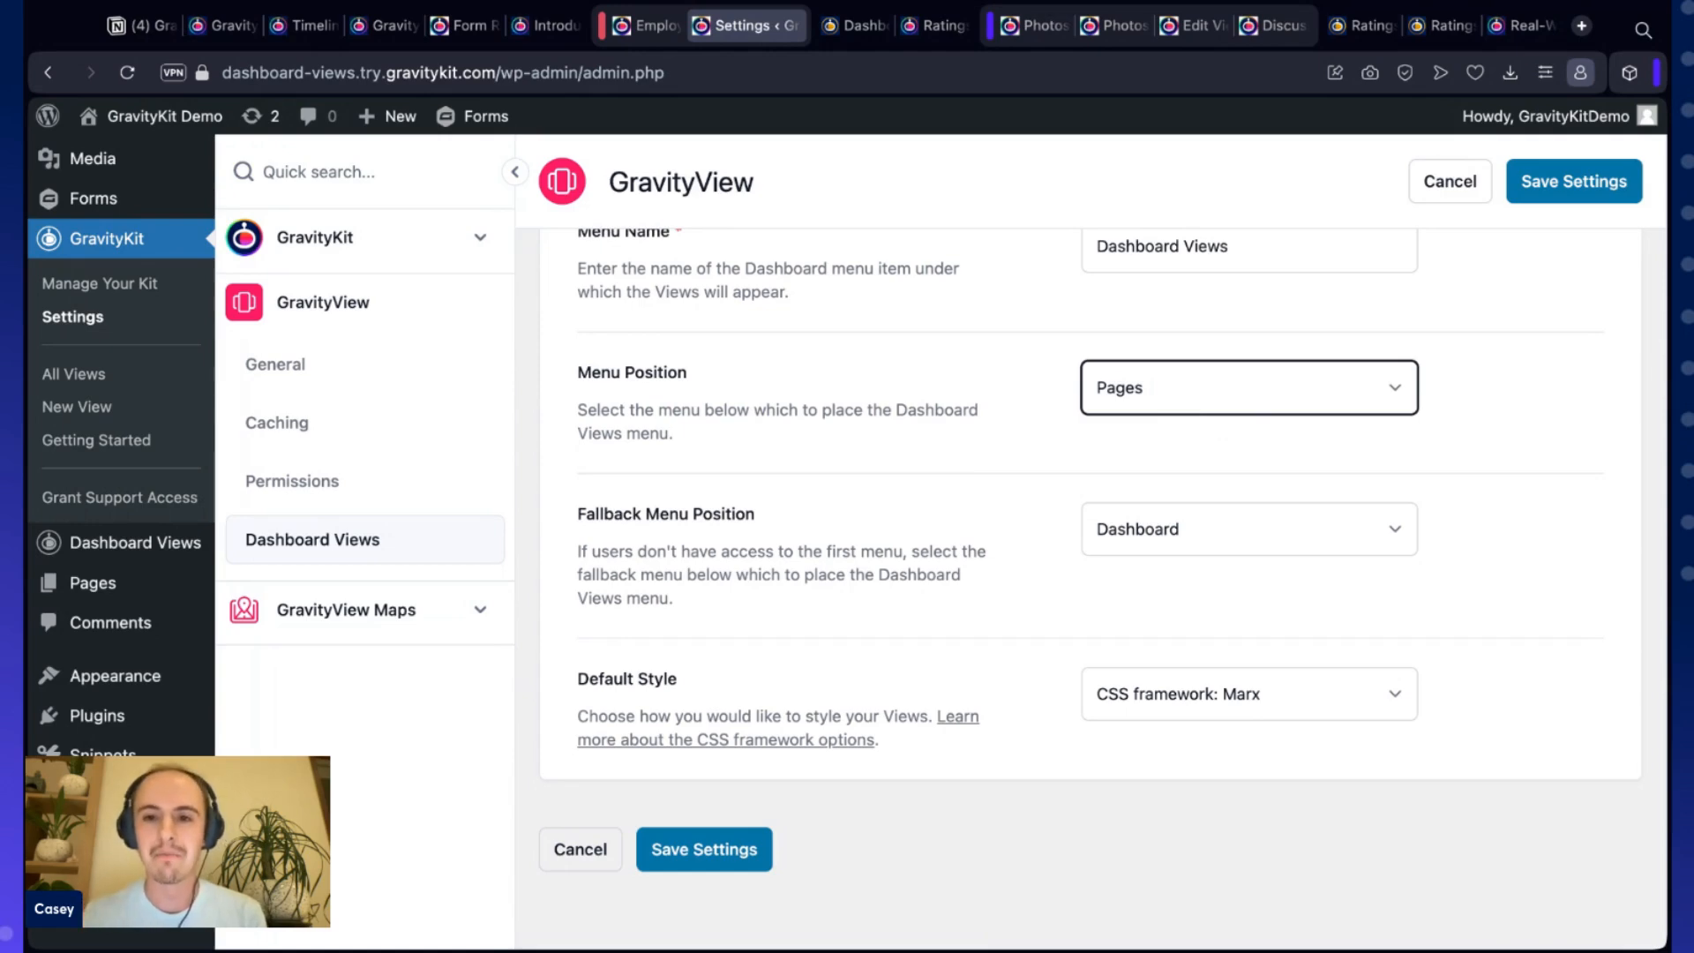
pyautogui.click(1102, 406)
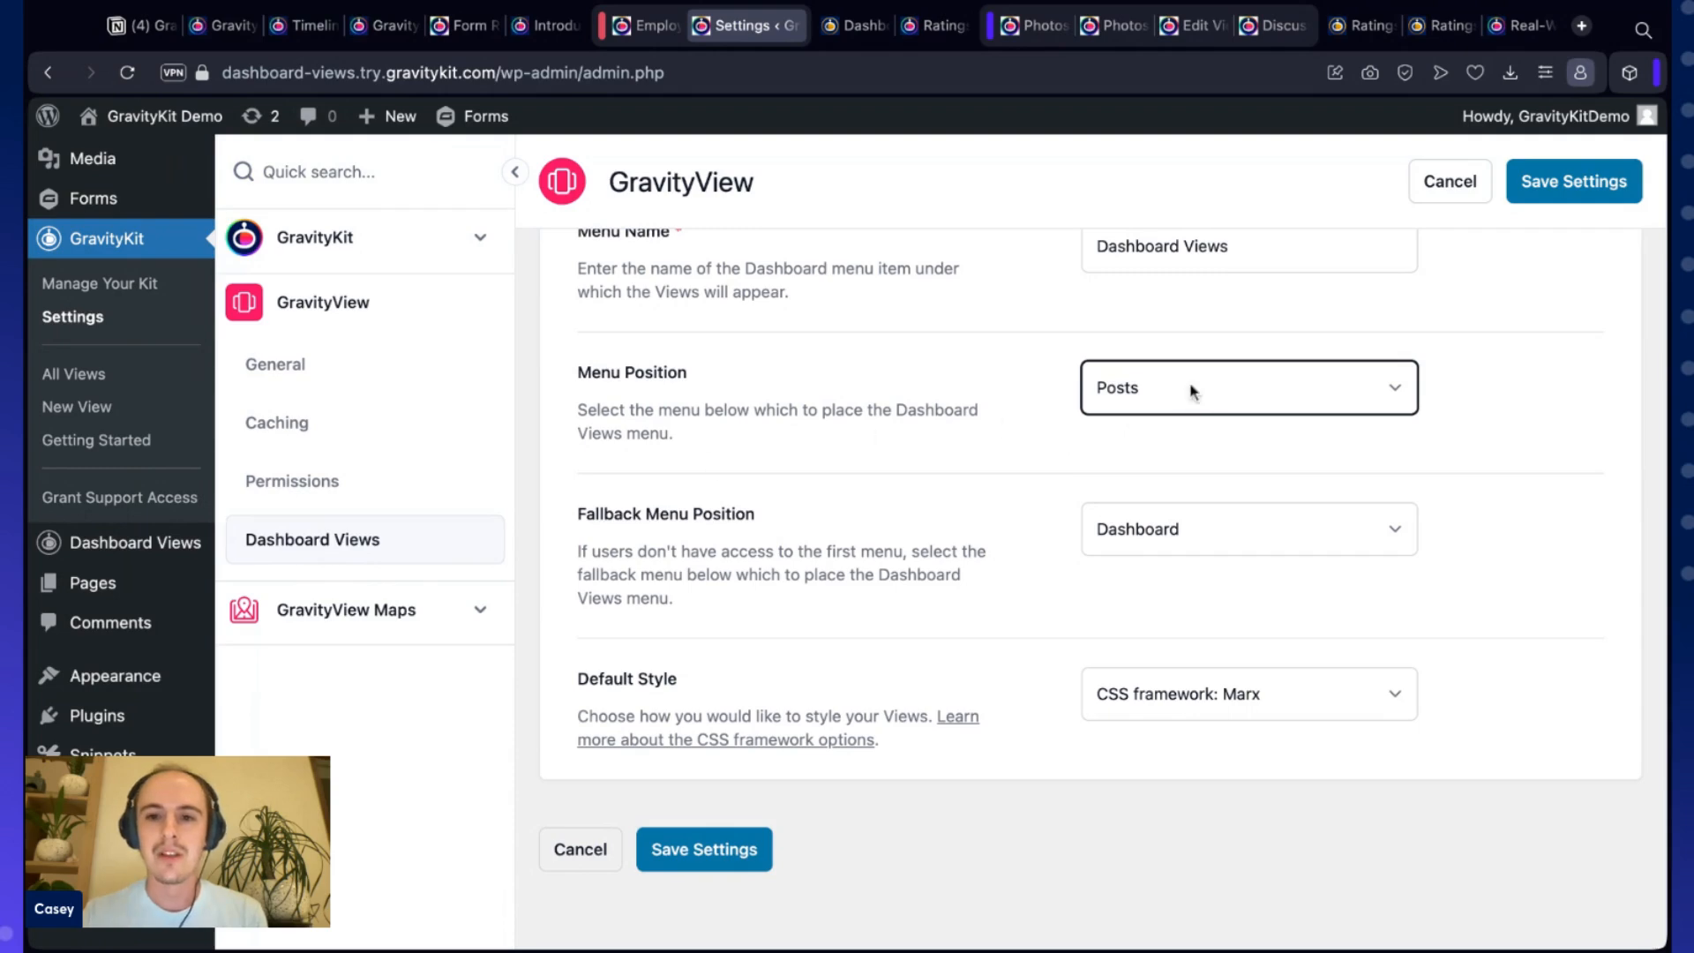
pyautogui.click(1146, 468)
pyautogui.scroll(-1, 1024, 522)
pyautogui.click(1025, 509)
pyautogui.scroll(-1, 1023, 509)
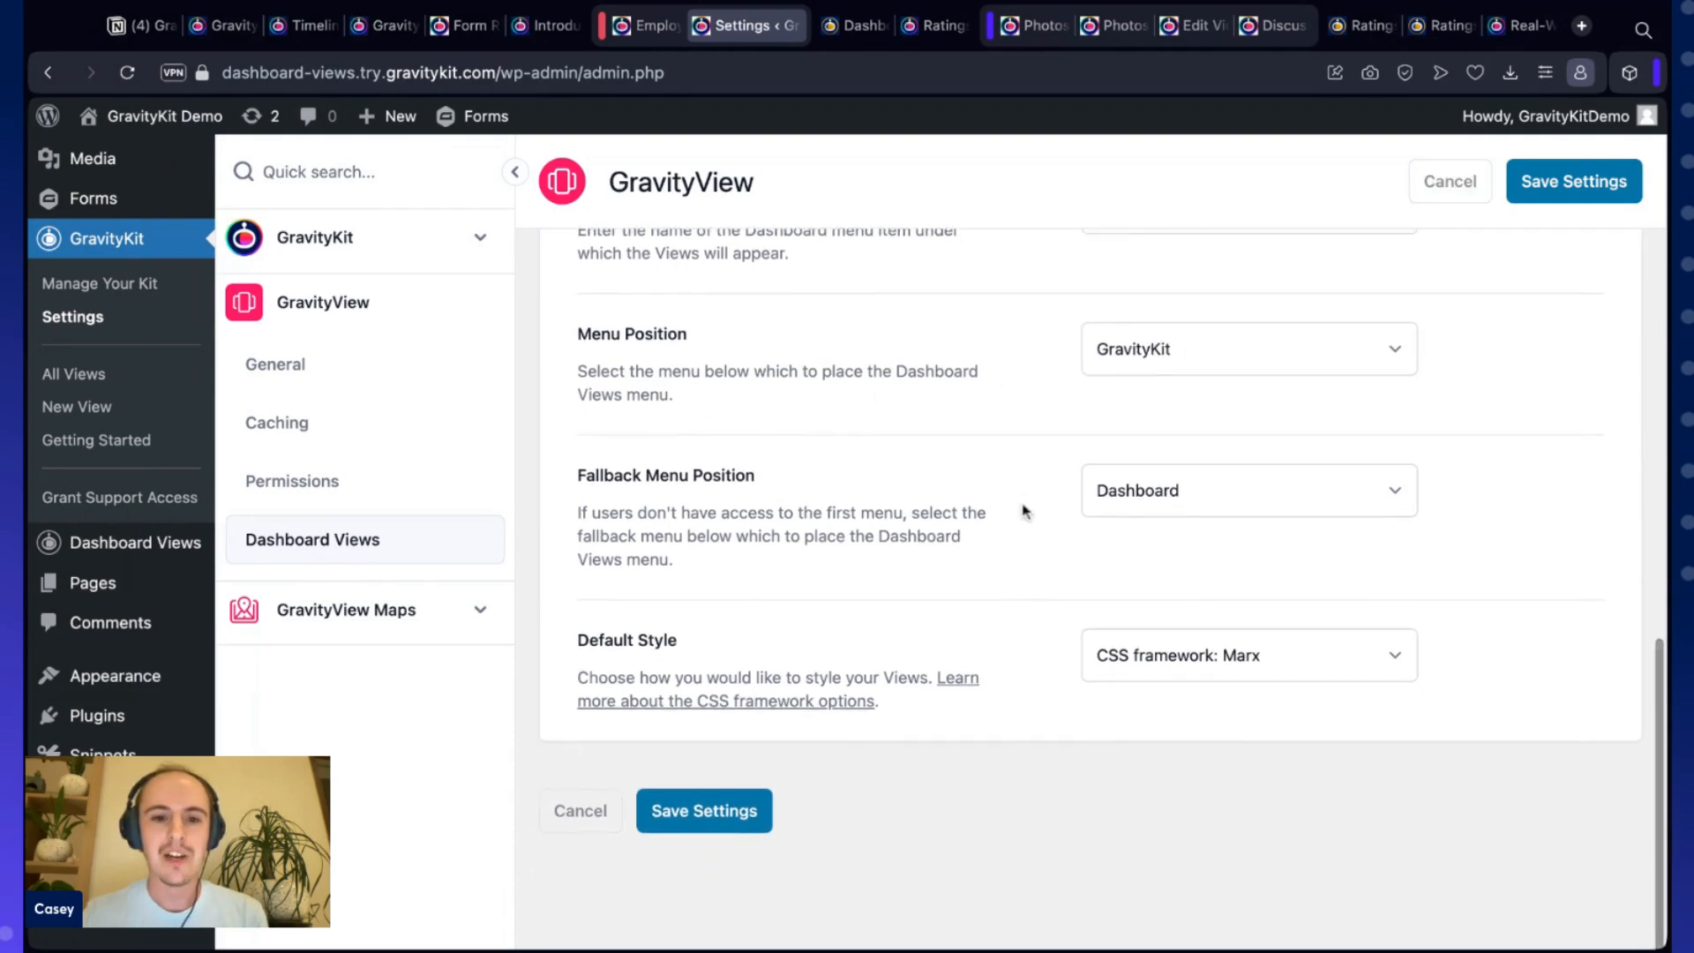
# Set the Default Style for Dashboard Views to CSS framework: Cirrus UI and save the settings
pyautogui.press('super+equal')
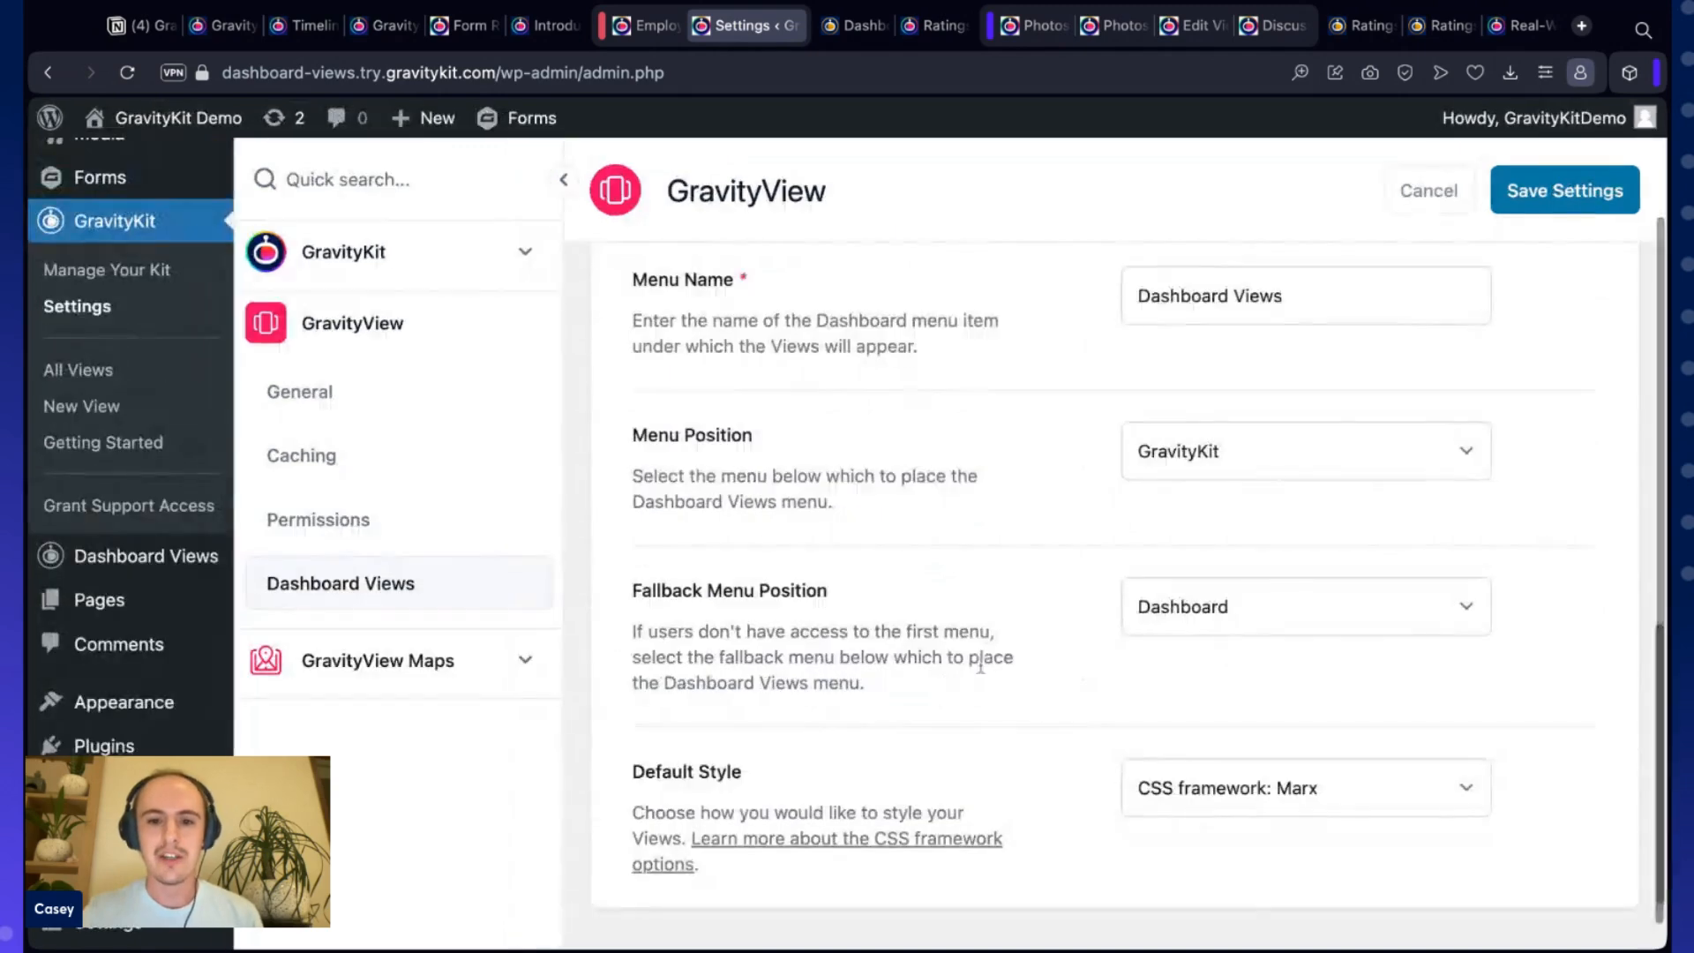
pyautogui.scroll(-3, 980, 668)
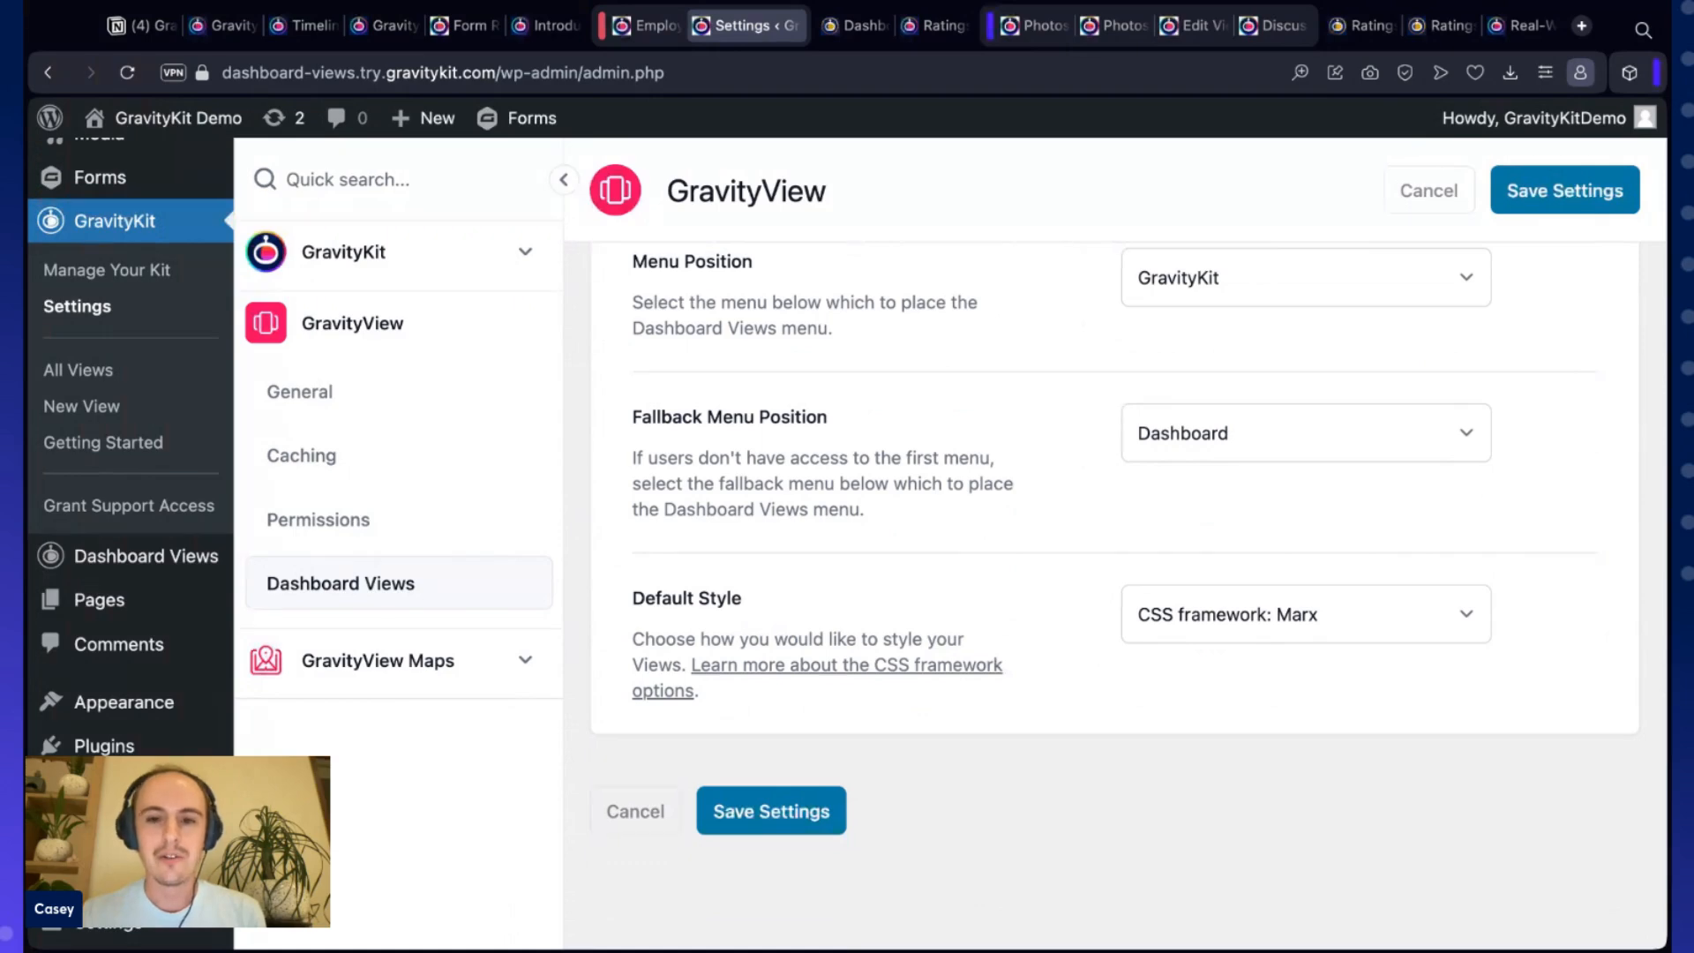
pyautogui.click(1481, 613)
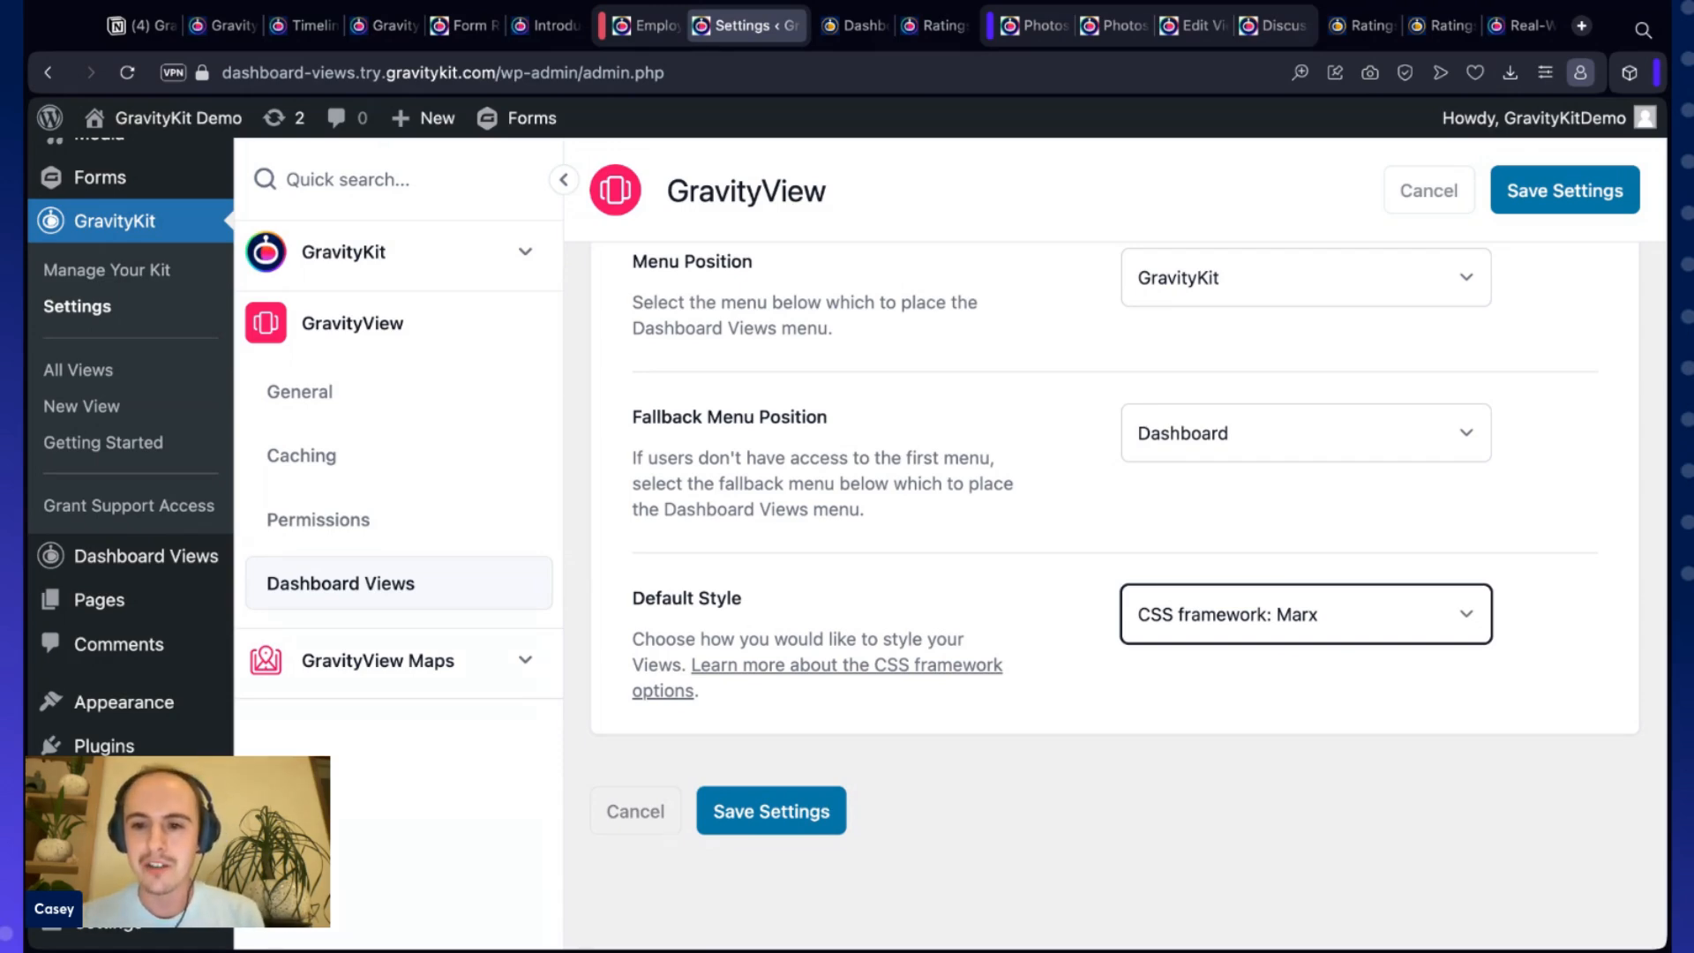
pyautogui.click(1260, 633)
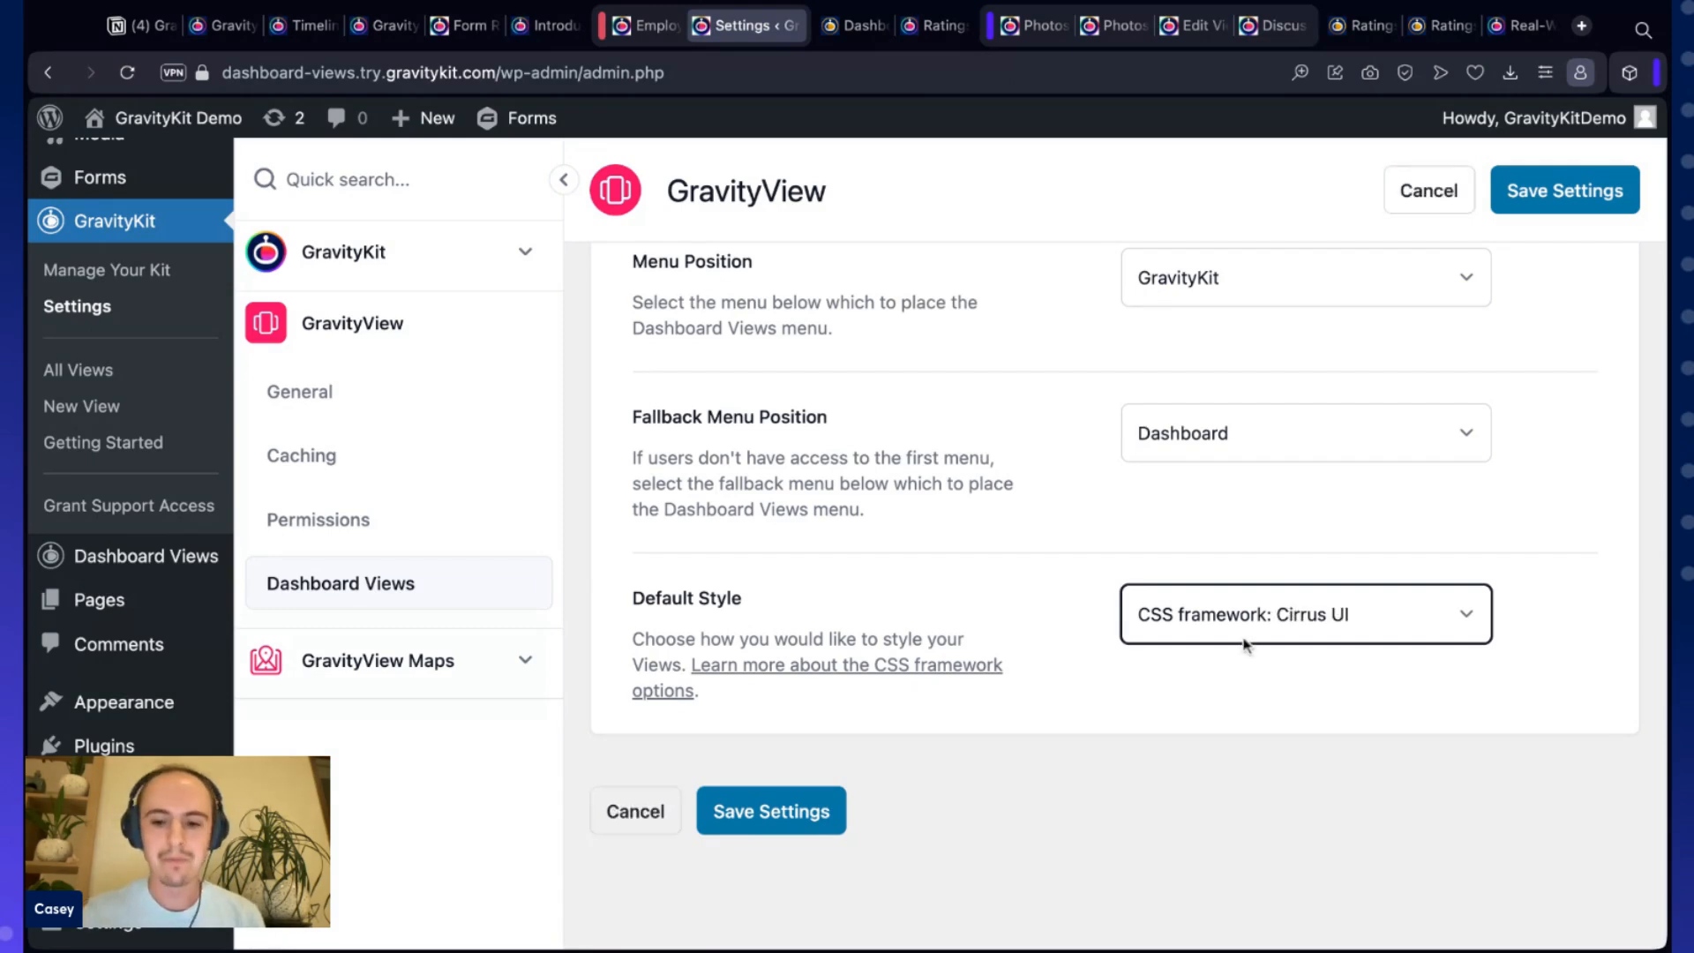
pyautogui.click(773, 809)
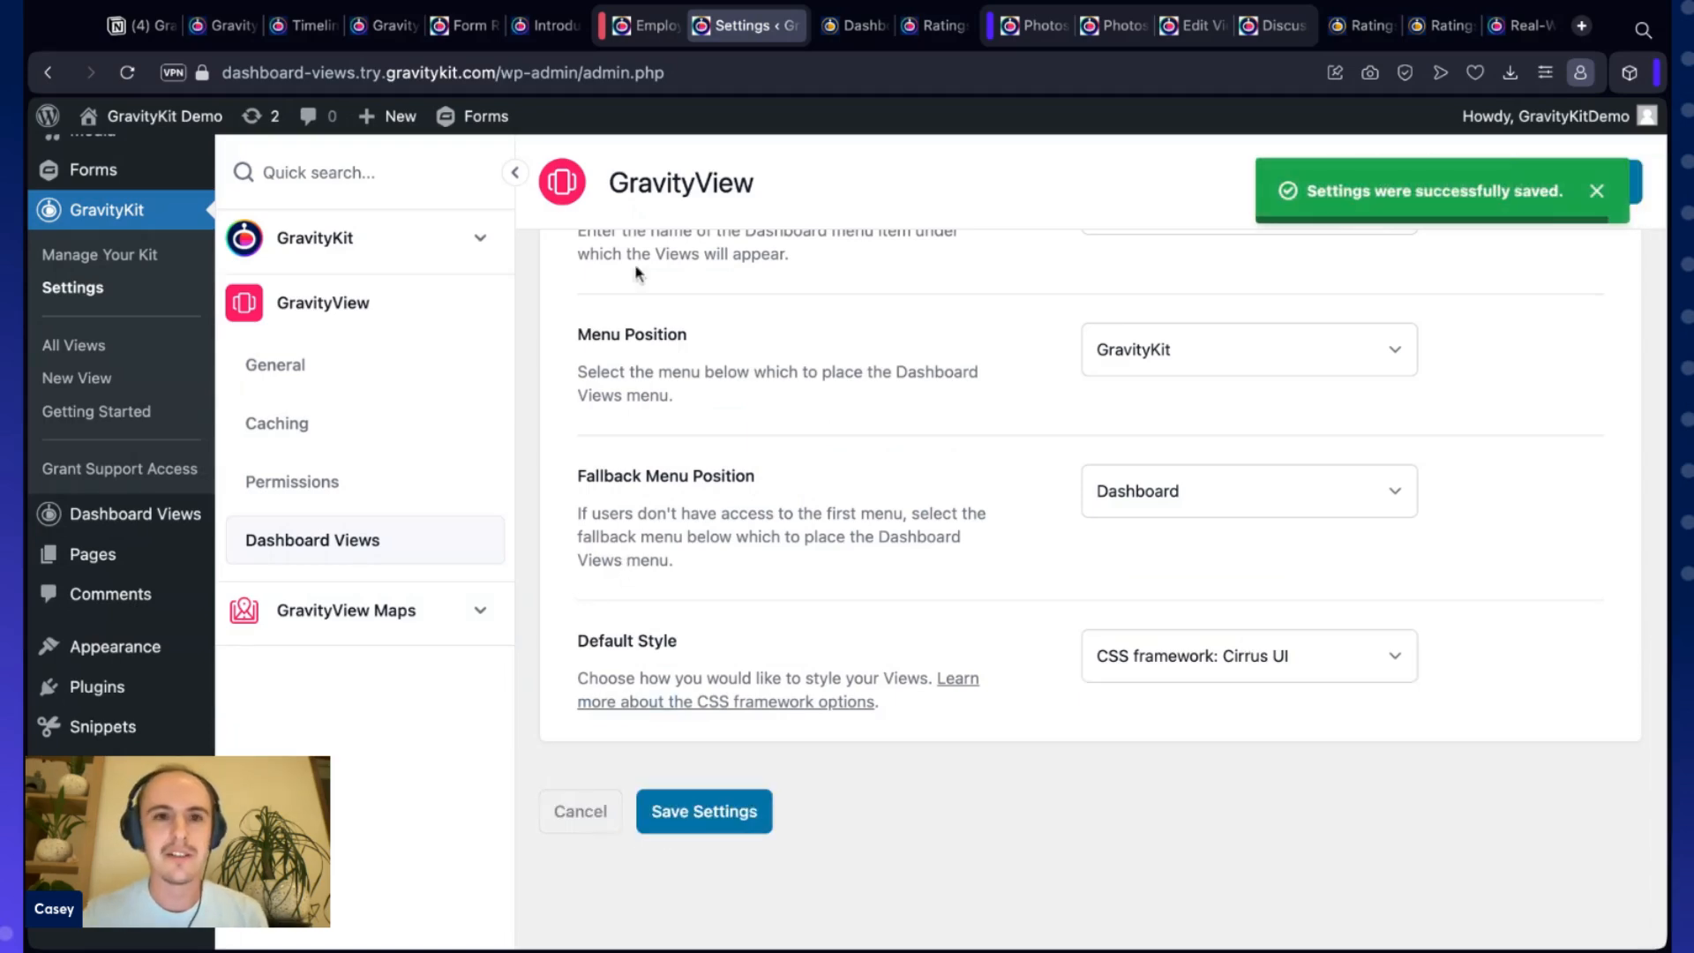
# Reload the Employment Applications dashboard view to check its new styling, and return to the Dashboard Views settings
pyautogui.click(657, 26)
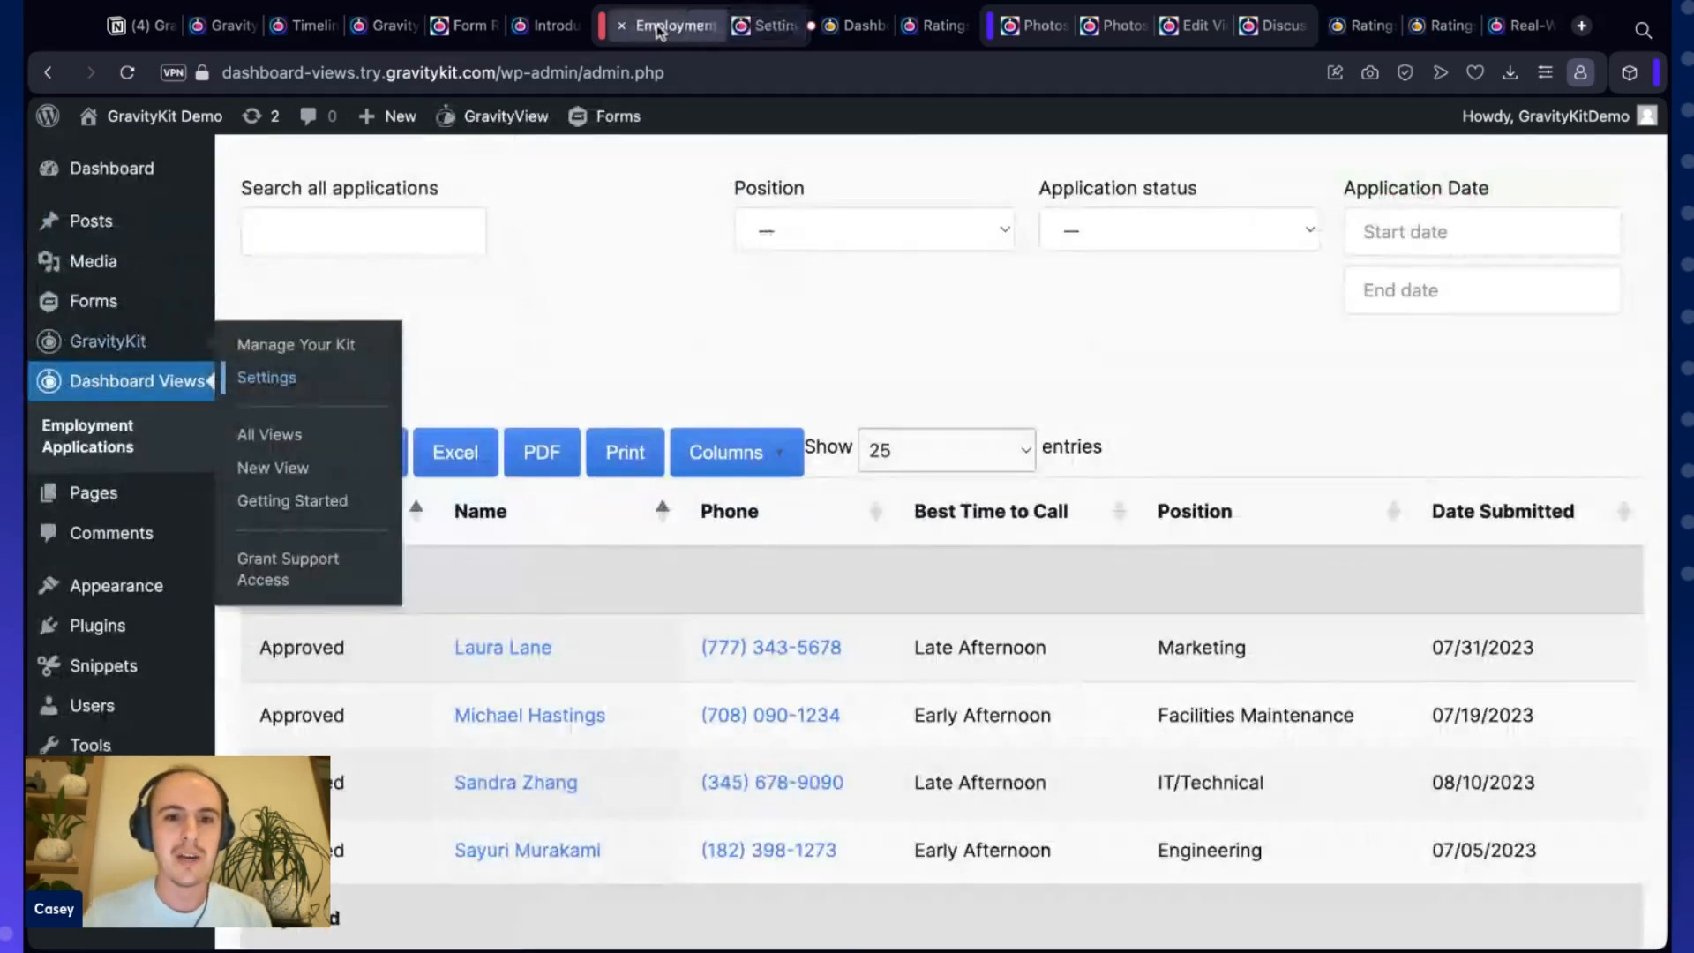
pyautogui.click(592, 74)
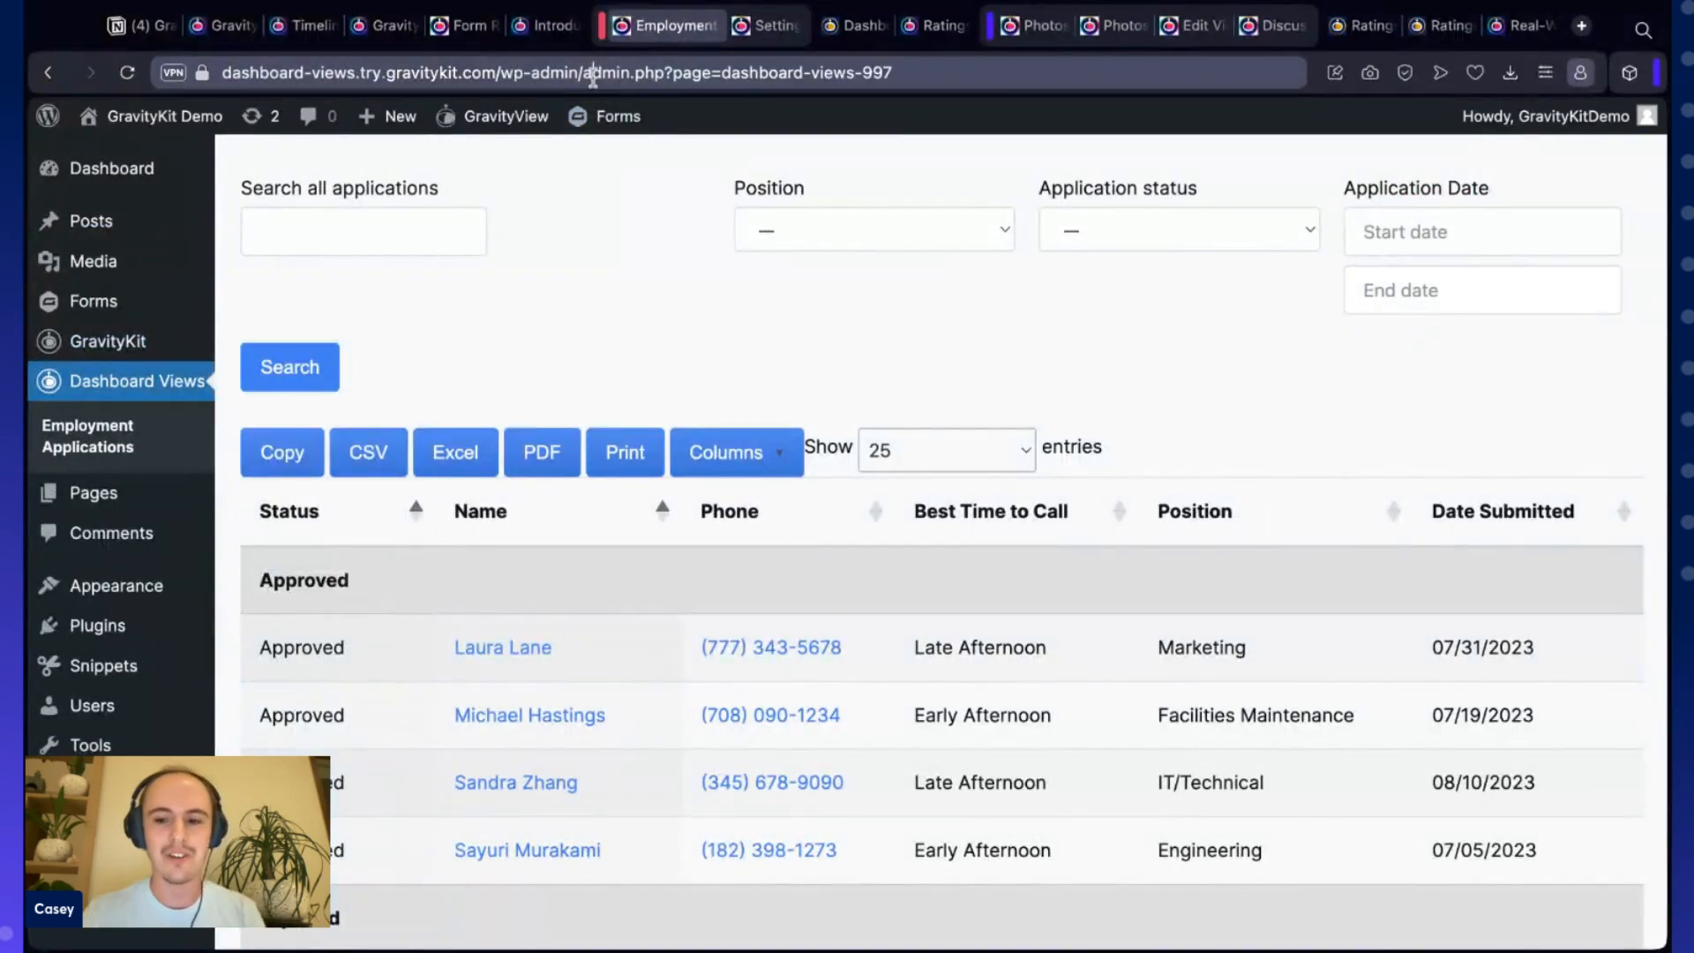
pyautogui.press('Return')
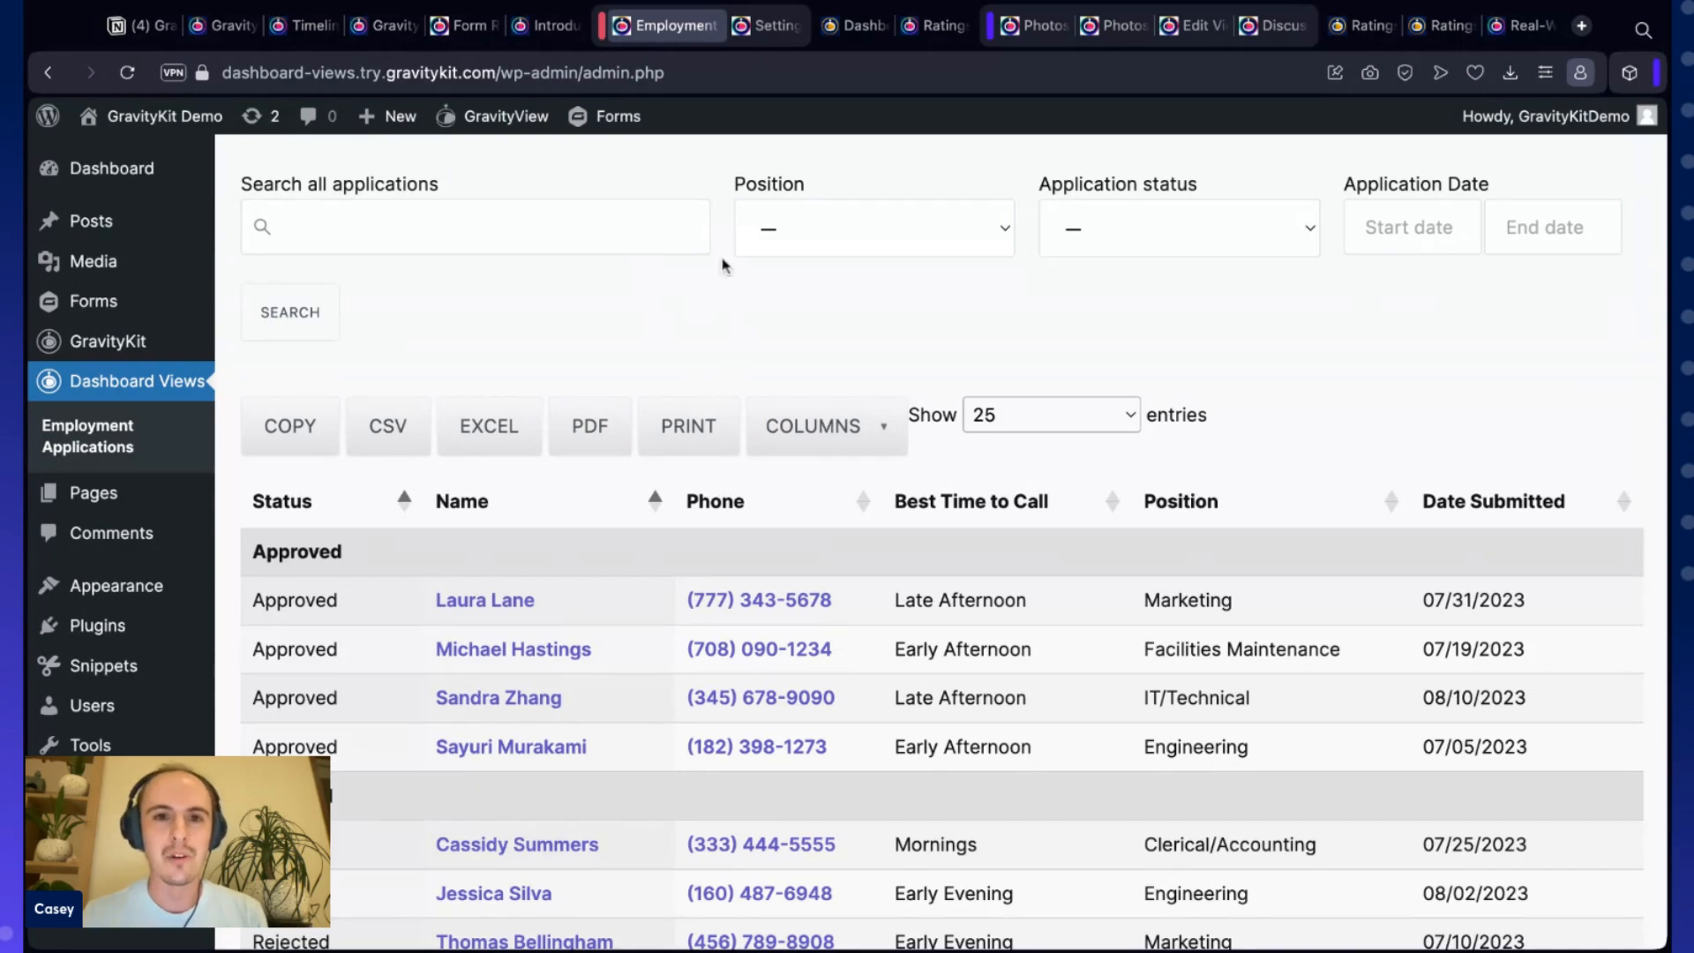
pyautogui.click(778, 34)
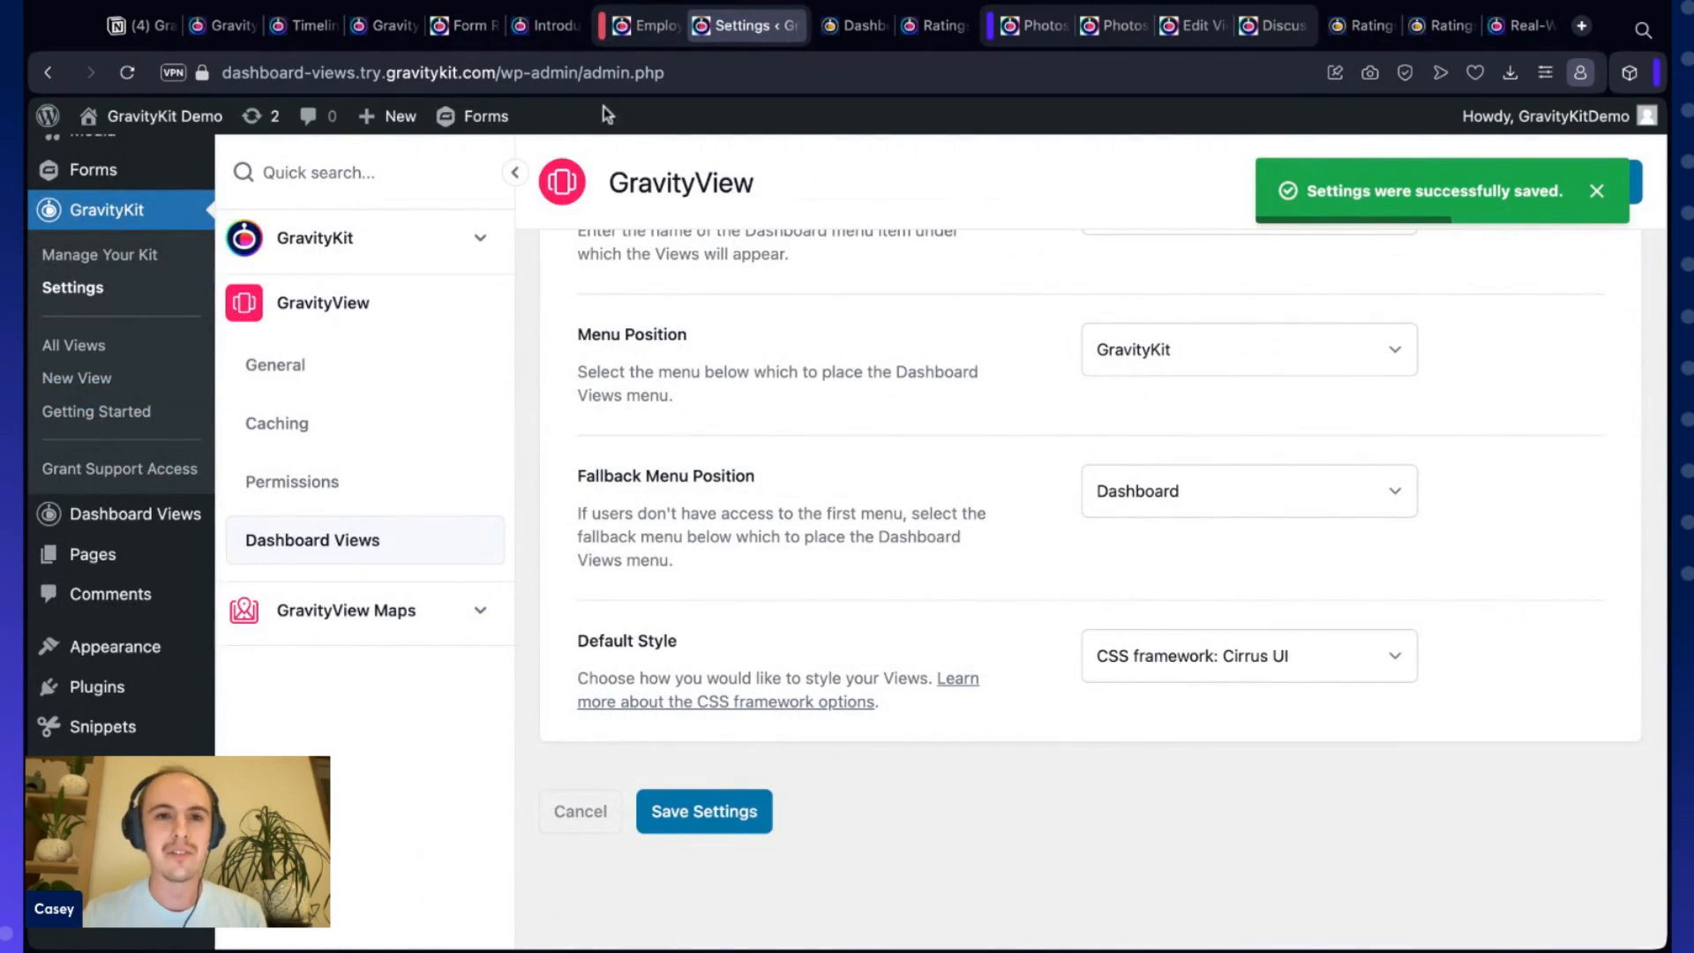